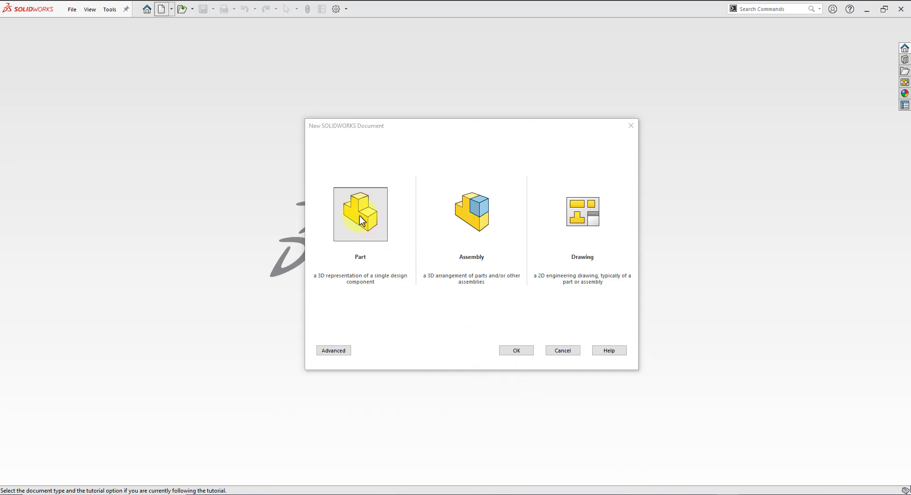
Create a new part and set its scene to Plain White
click(525, 351)
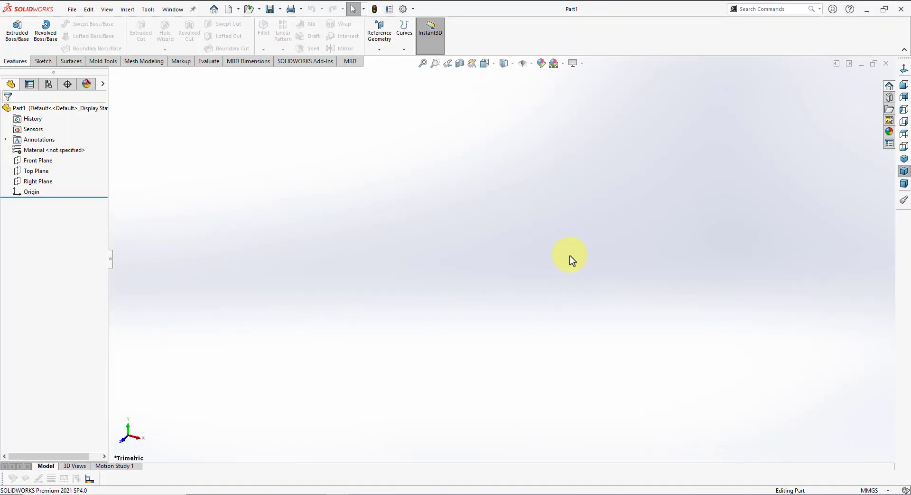
click(562, 64)
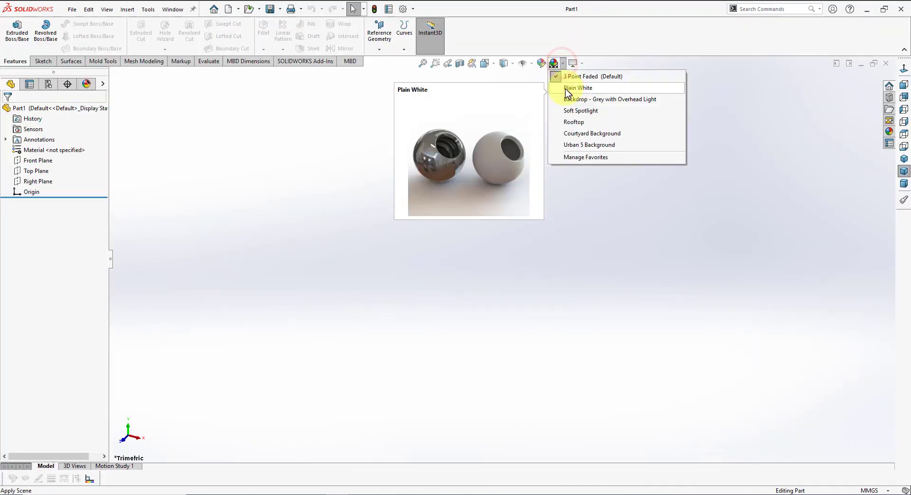
click(565, 88)
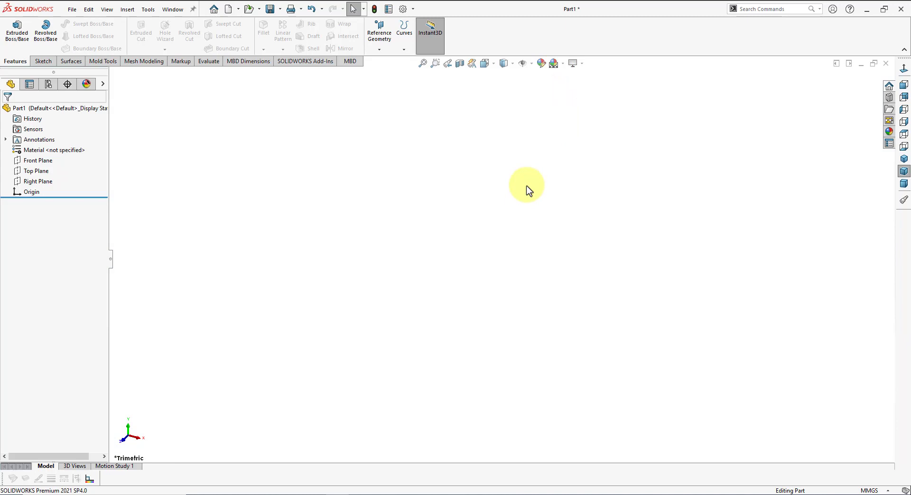
Draw a six-sided polygon centred on the origin in a new Front Plane sketch
click(48, 162)
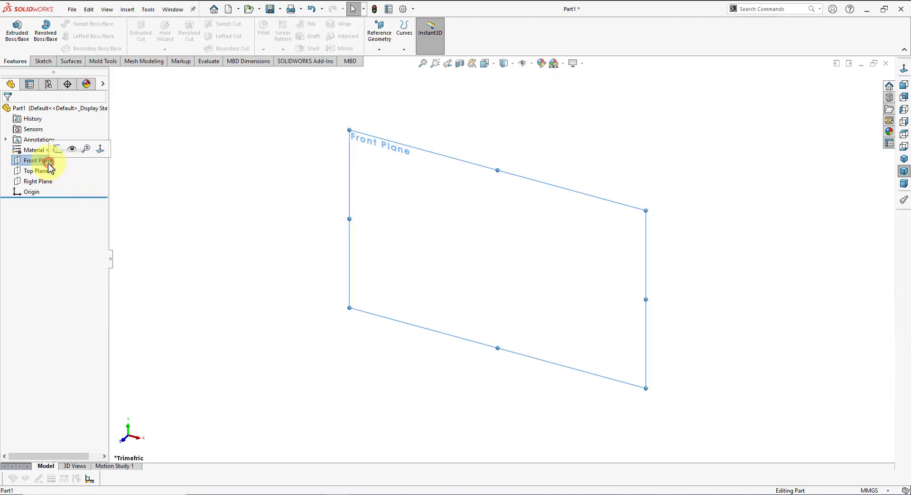
click(57, 150)
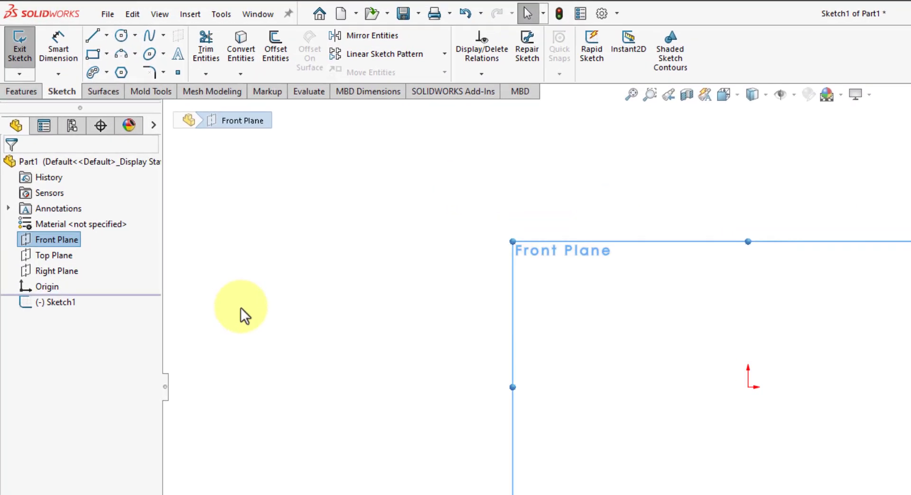
click(165, 208)
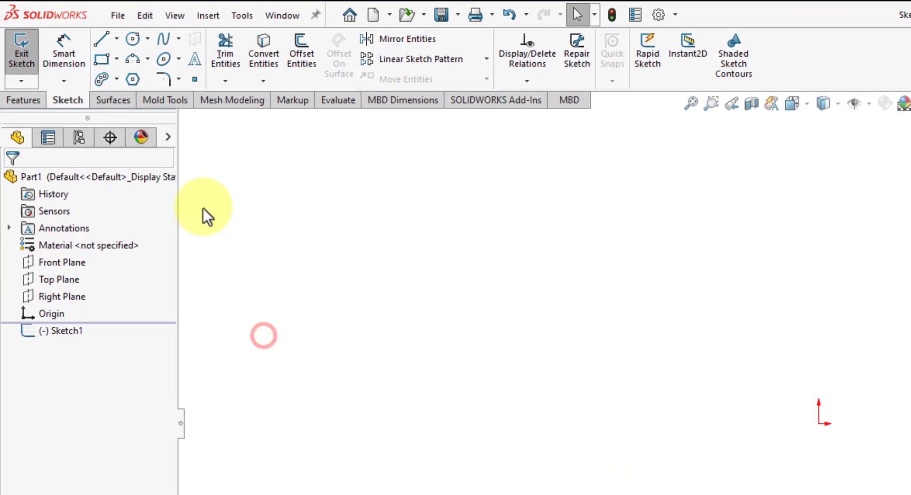
click(136, 81)
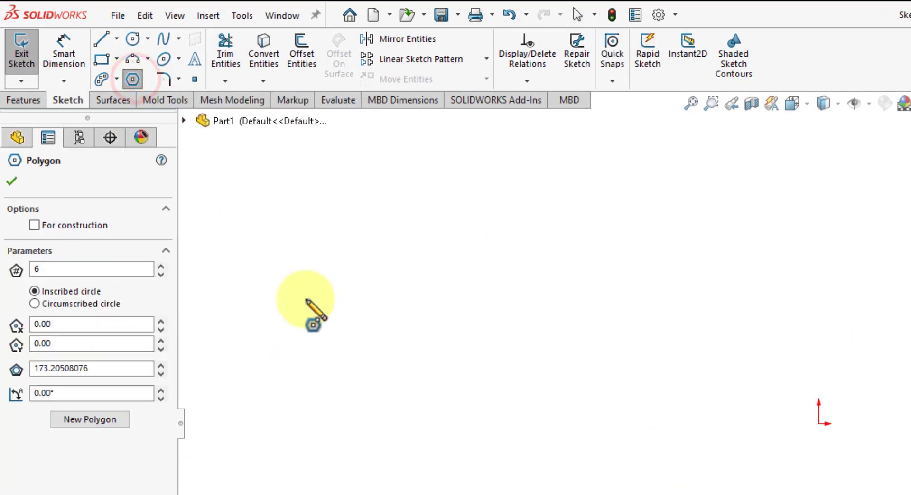
double_click(108, 270)
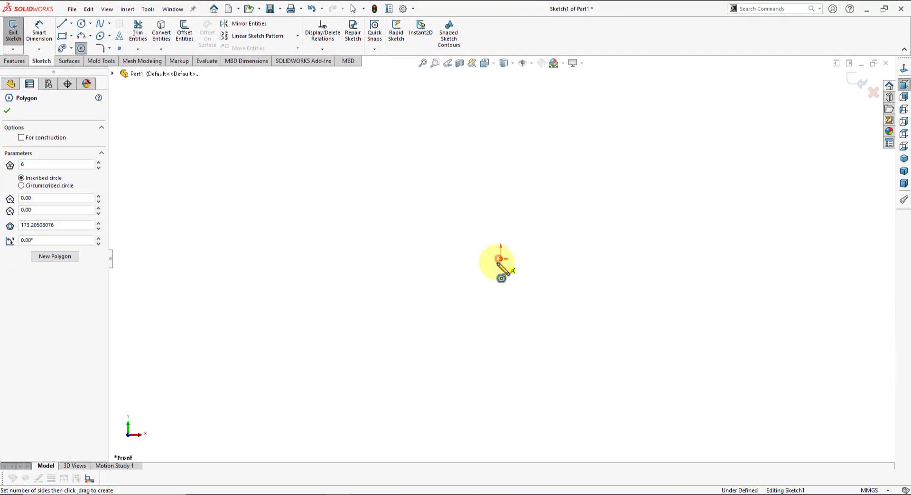
drag(502, 260, 462, 313)
Constrain one of the hexagon's side edges to be vertical
right_click(335, 185)
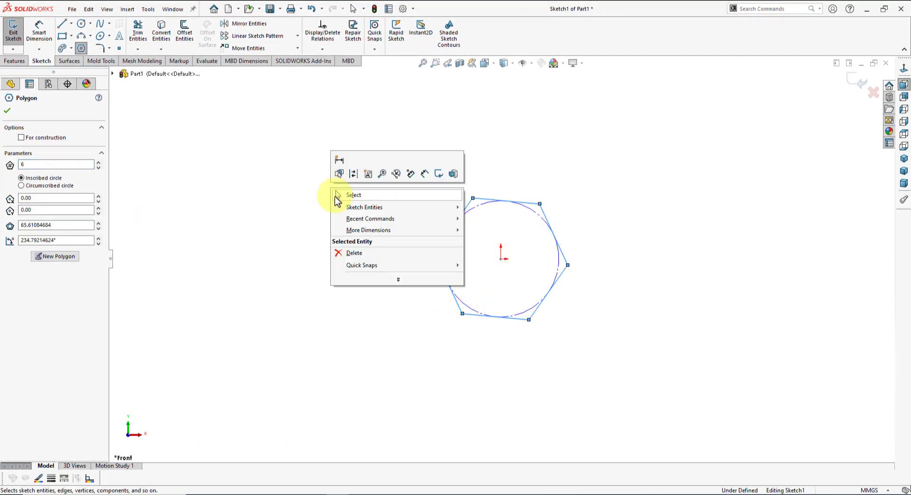
click(338, 199)
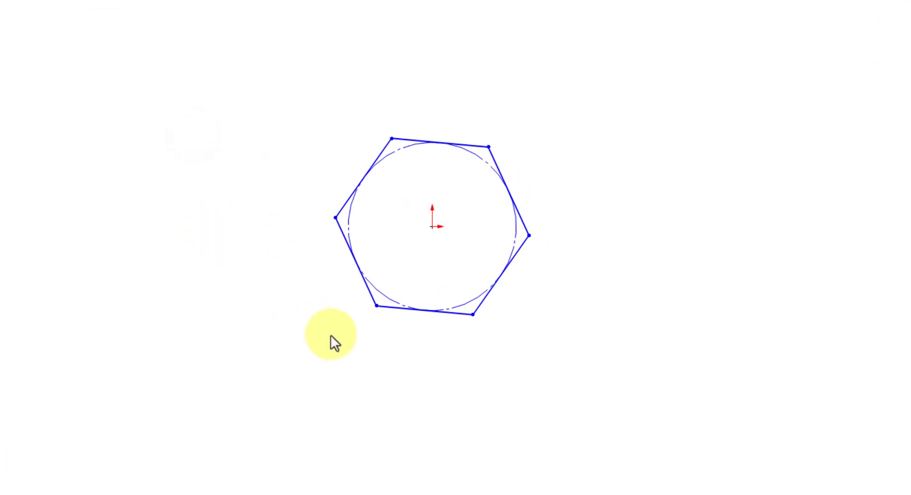
click(346, 205)
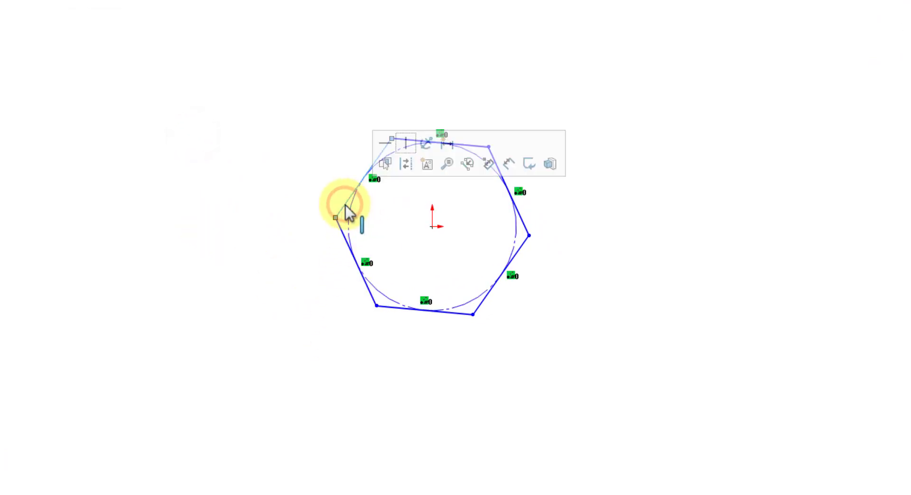
click(406, 143)
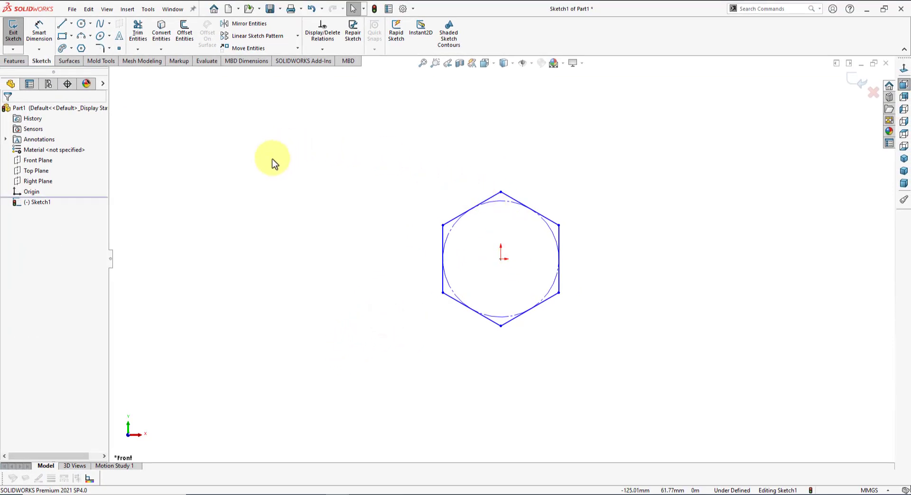
Dimension the hexagon's left vertical side to 6.00, fully defining Sketch1
click(39, 30)
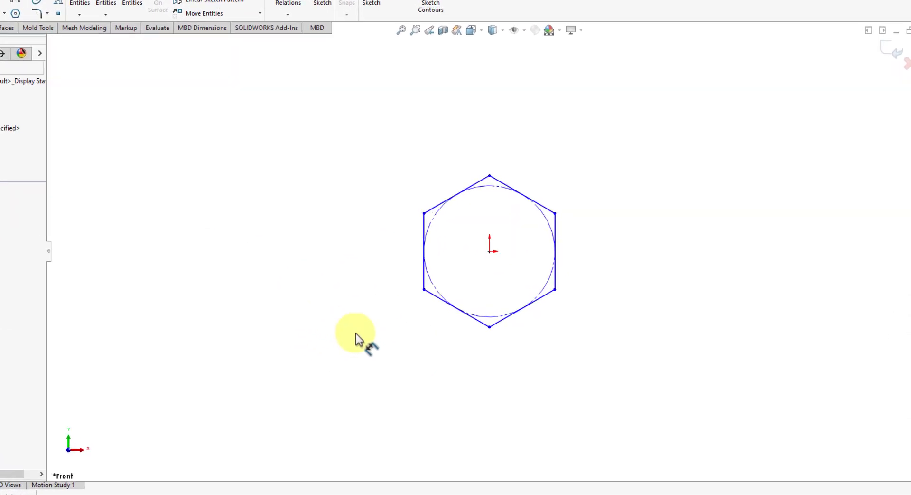
click(373, 263)
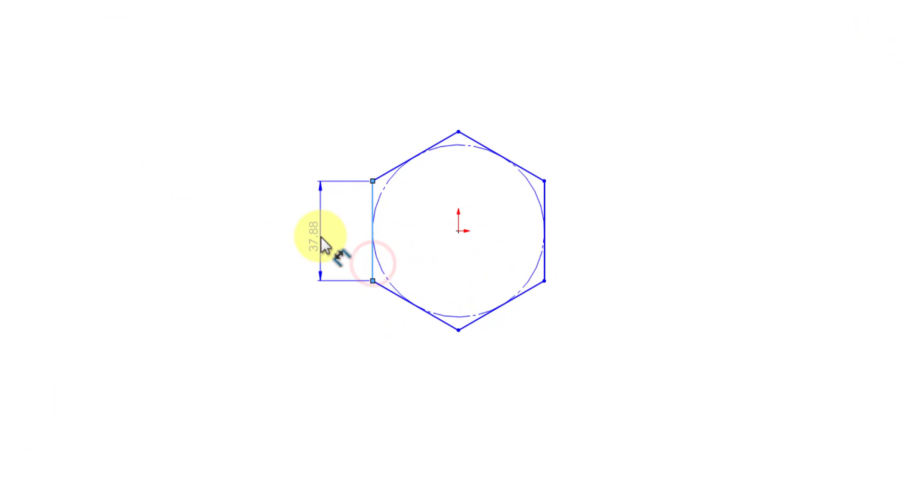
click(321, 236)
text(6)
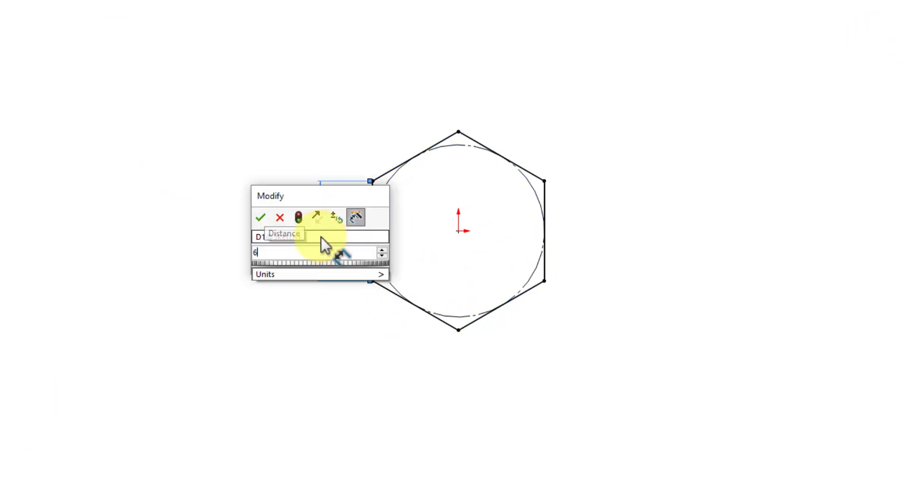
key(Return)
click(138, 256)
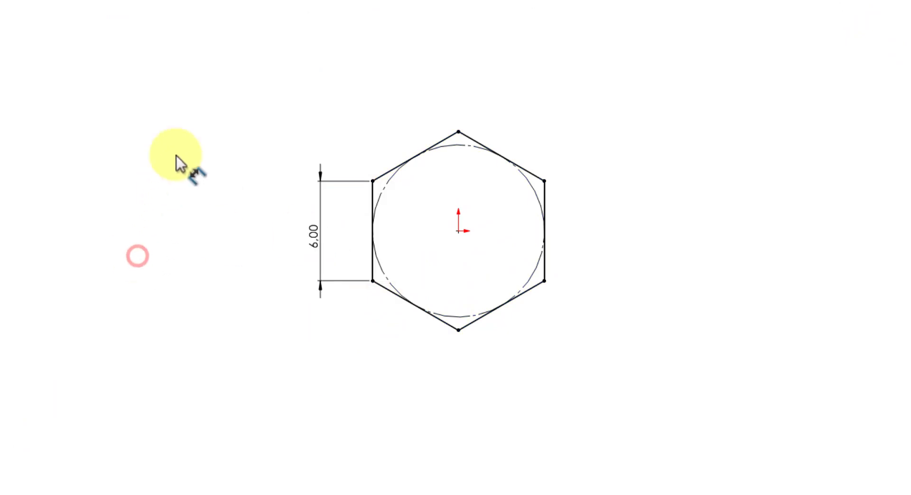
right_click(176, 157)
click(202, 197)
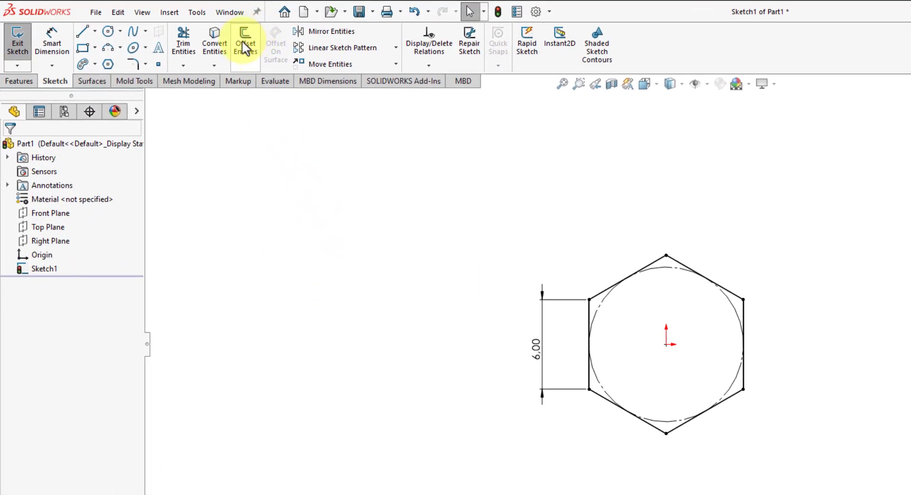
Offset the hexagon outline 1.00 inward to form the cell wall, then select the sketch
click(244, 43)
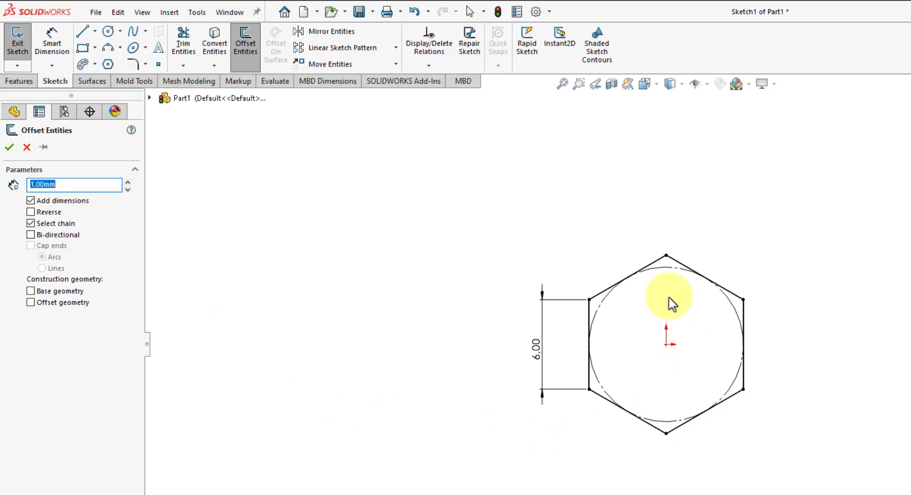
click(653, 262)
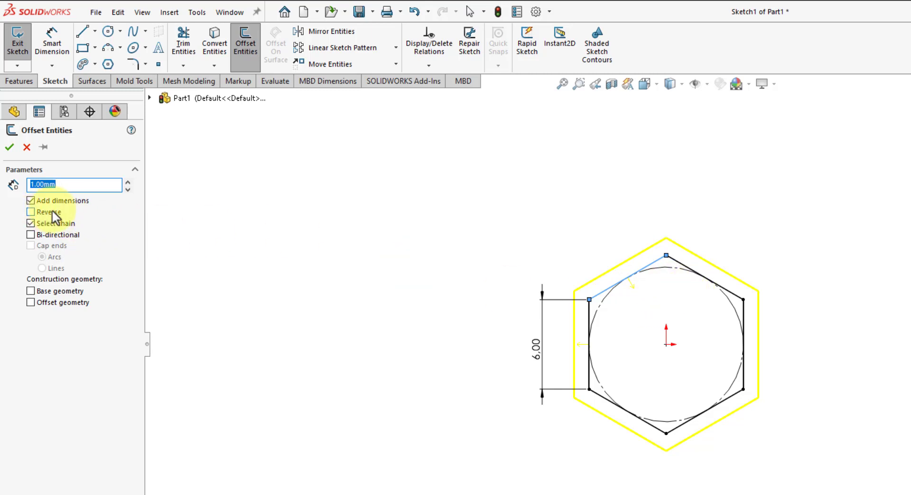
click(31, 212)
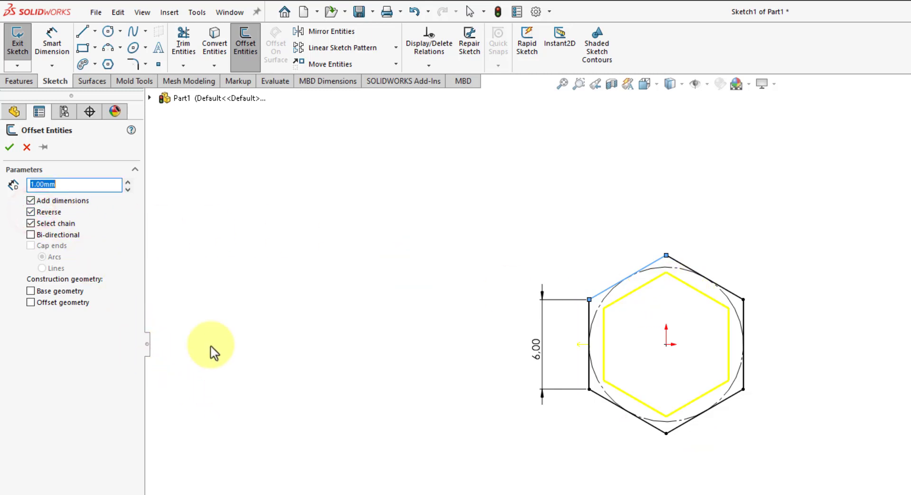
click(10, 149)
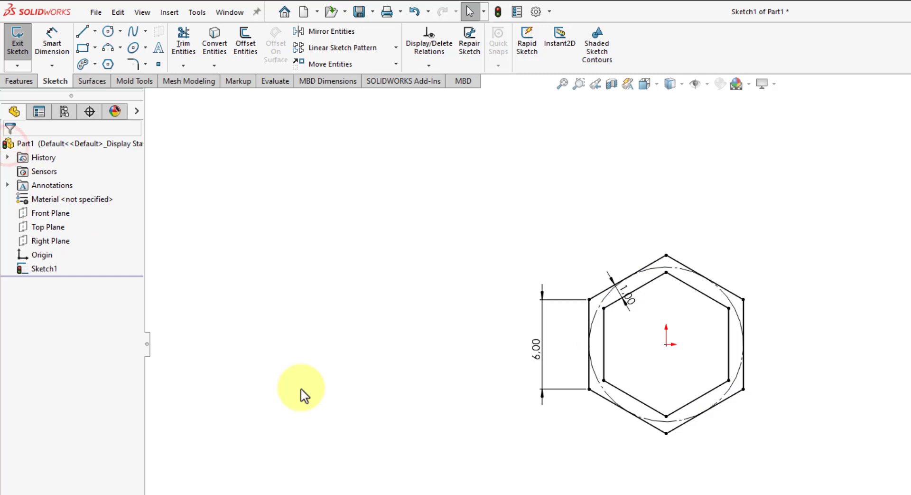
drag(350, 145, 624, 374)
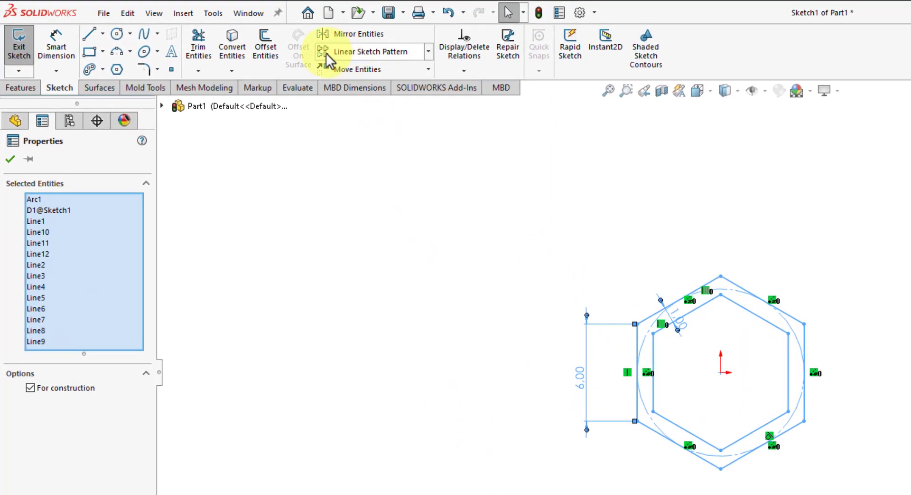
Circularly pattern the nested hexagons 3 times around the hexagon's right vertex
click(428, 52)
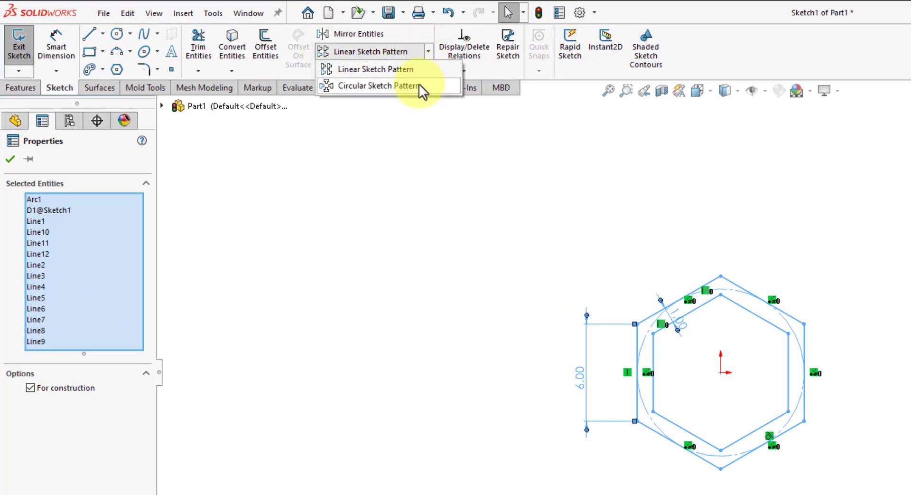
click(419, 86)
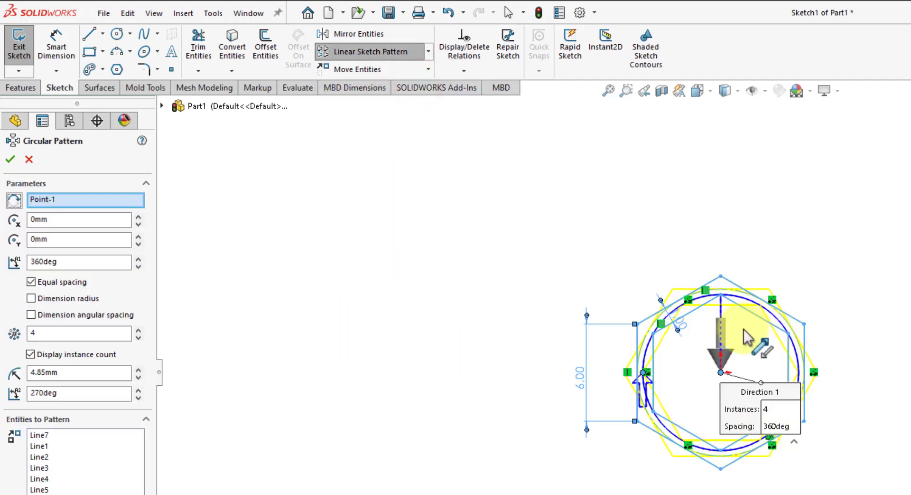
scroll(740, 344, down, 3)
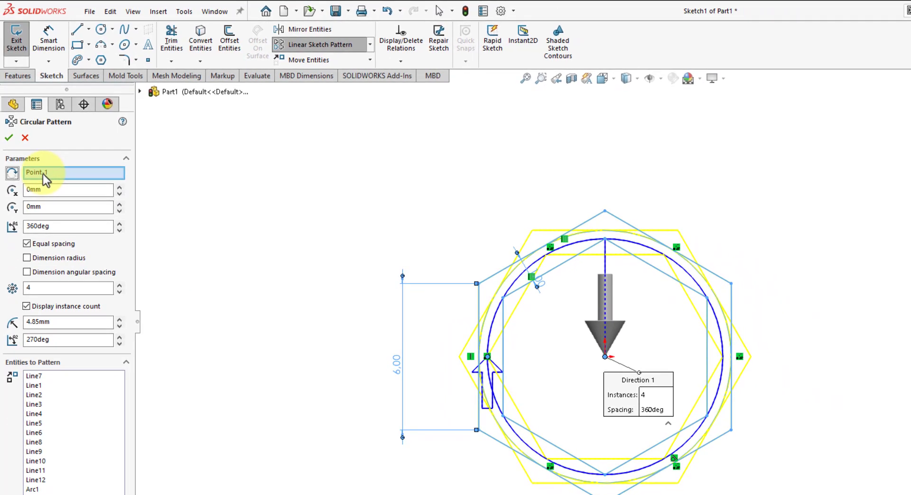
click(43, 174)
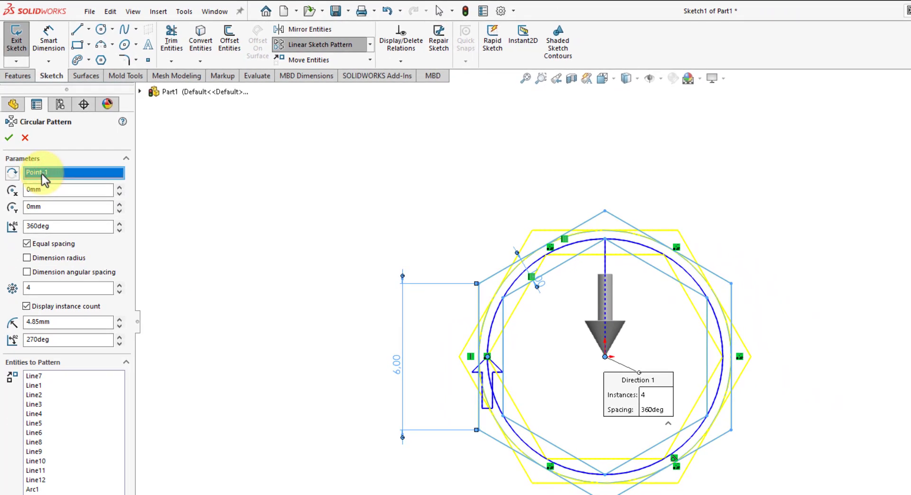
right_click(42, 174)
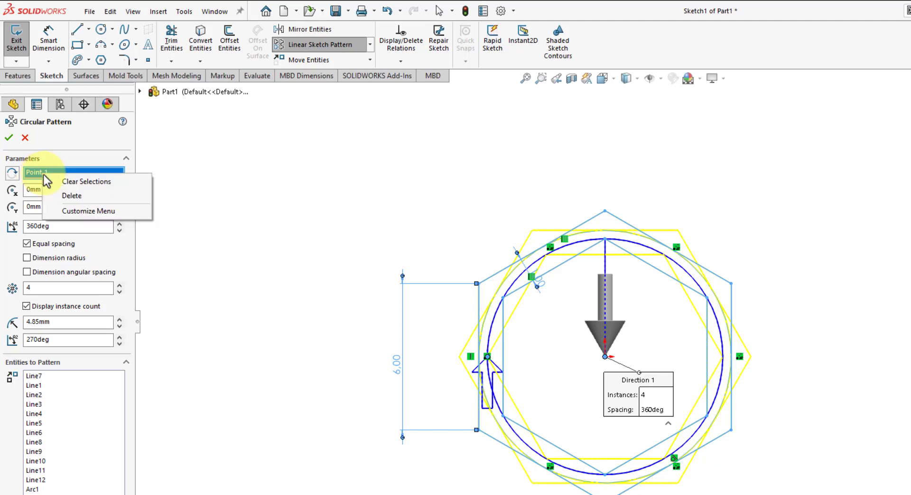
click(76, 182)
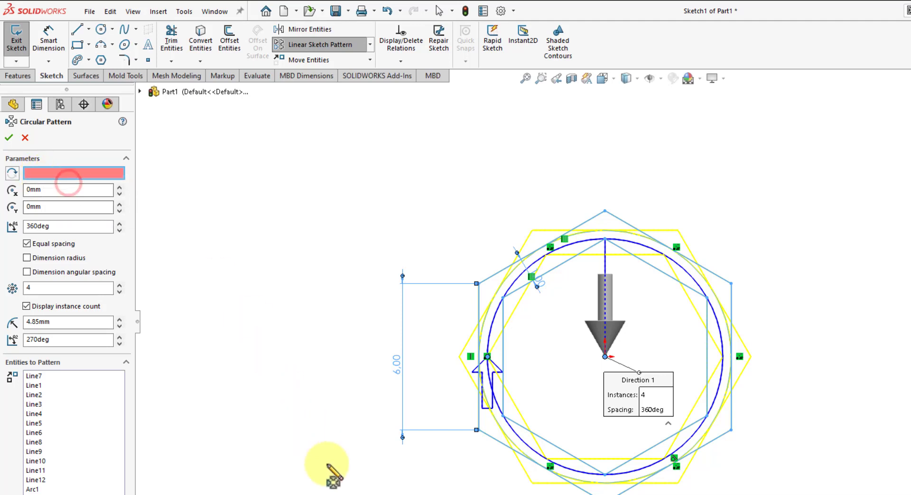
click(732, 283)
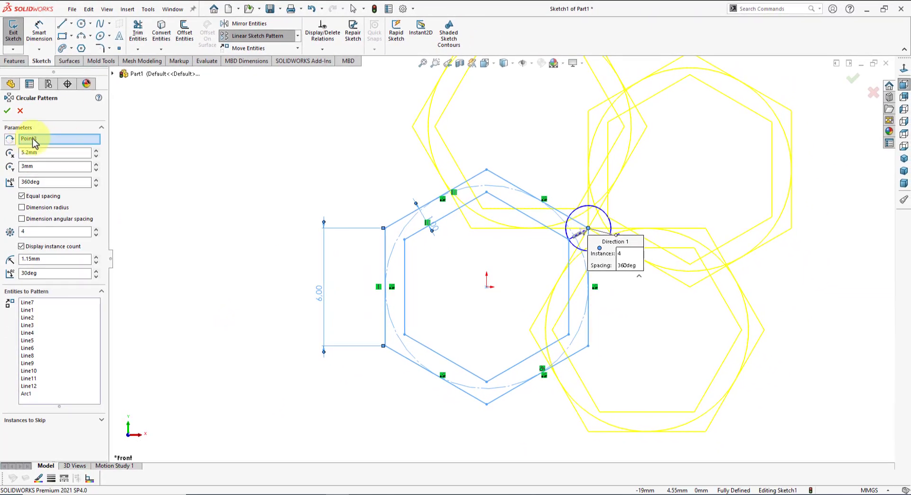
click(52, 182)
double_click(36, 232)
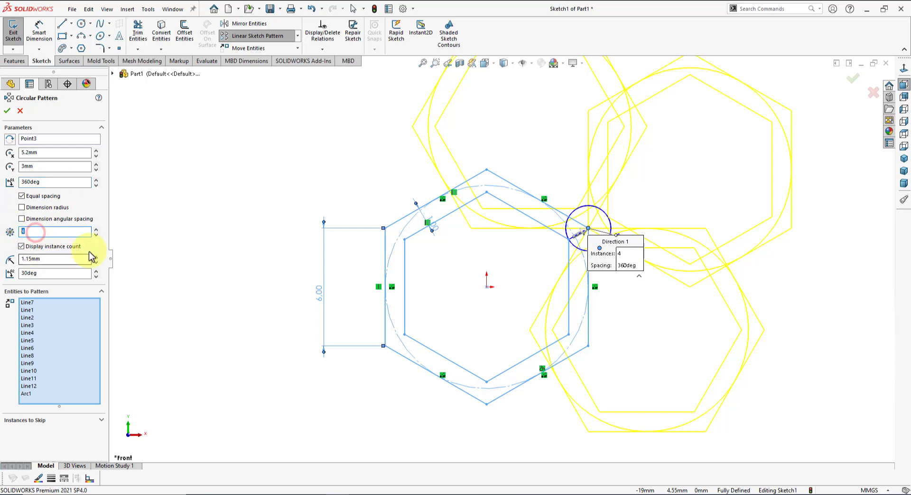
click(96, 234)
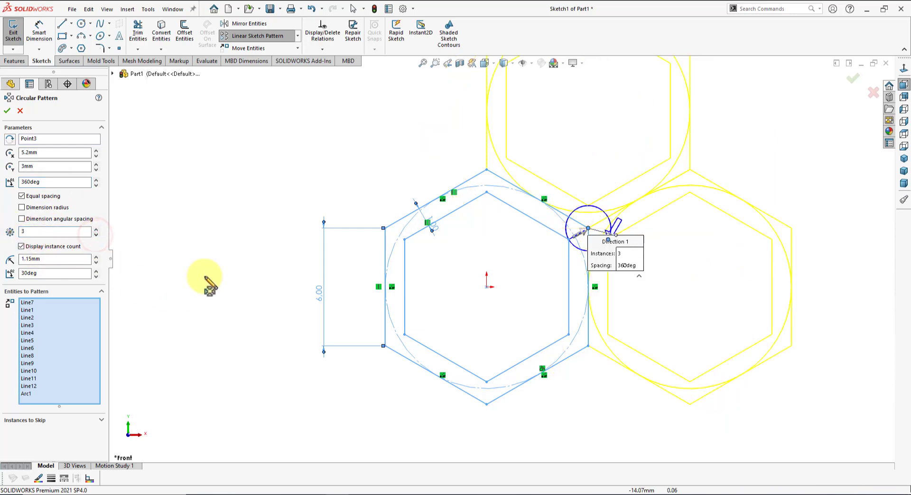
click(8, 111)
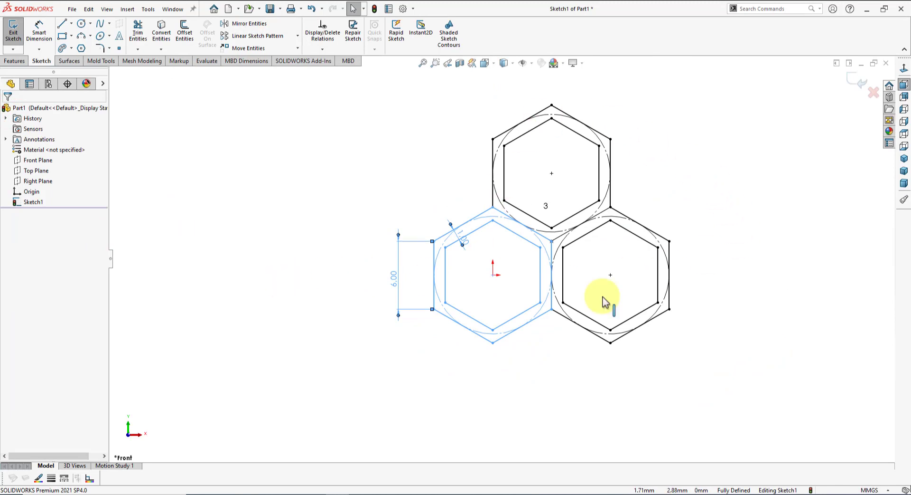
Exit Sketch1 and start Sketch2 on the Front Plane in front view
click(860, 86)
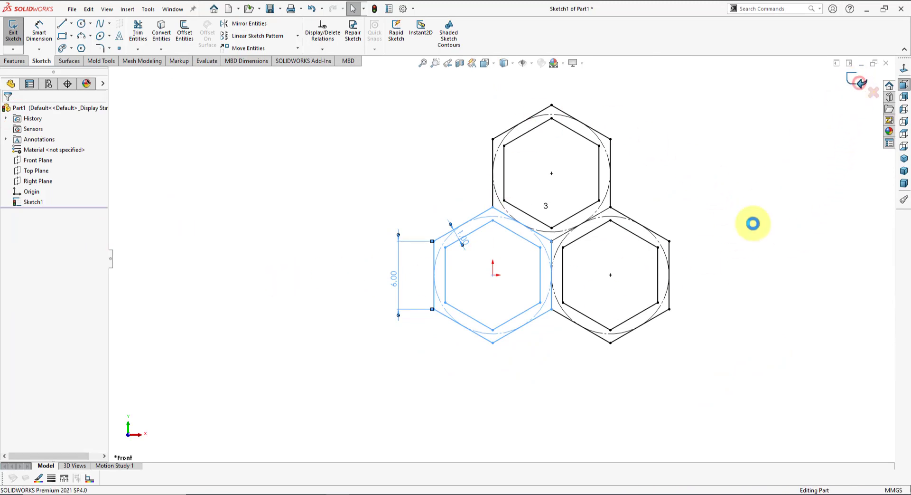
key(f)
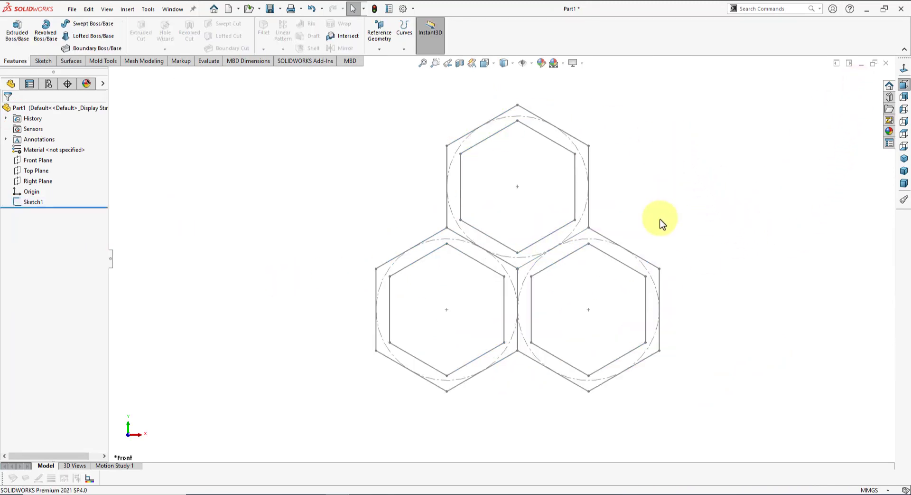
click(905, 158)
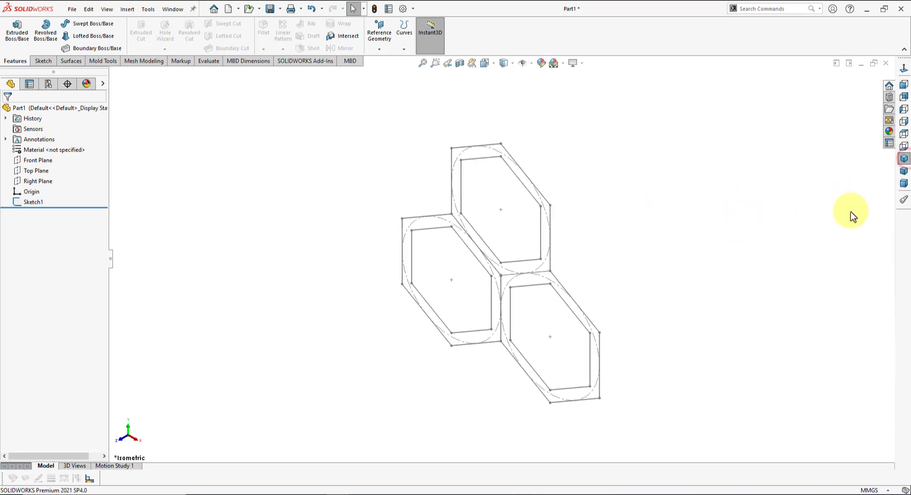
click(903, 89)
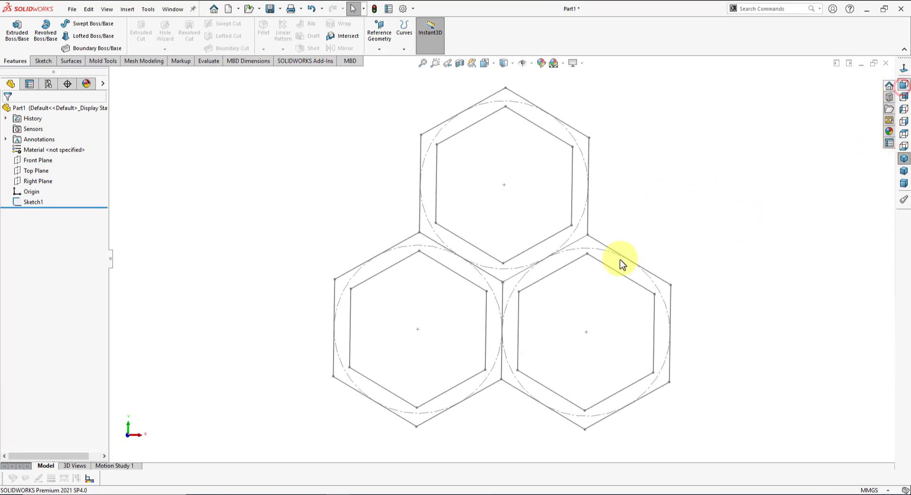
click(38, 160)
click(54, 147)
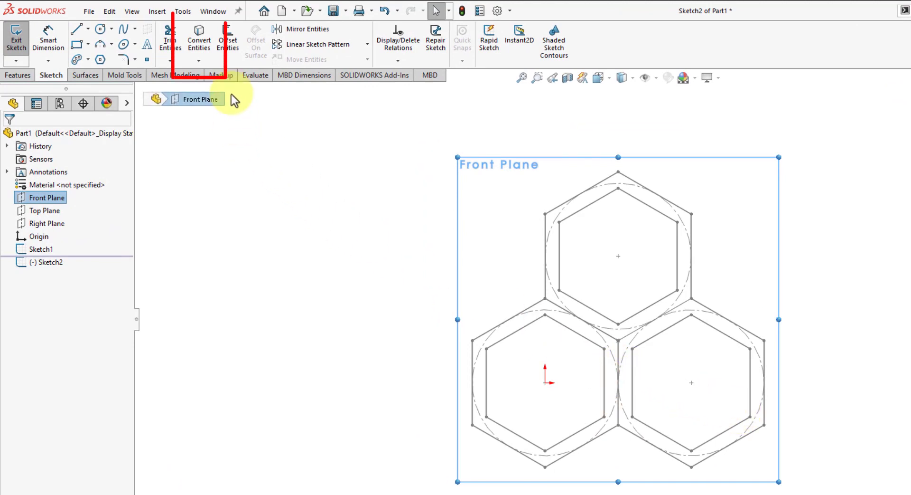
Convert ten hexagon wall edges from Sketch1 into Sketch2: the top cell's walls and the lower cells' connecting and inner edges
click(198, 45)
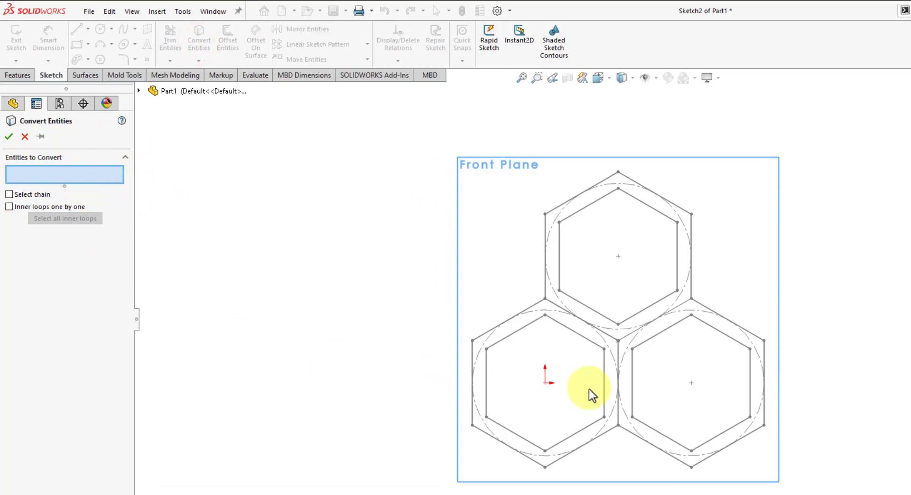
scroll(663, 337, down, 2)
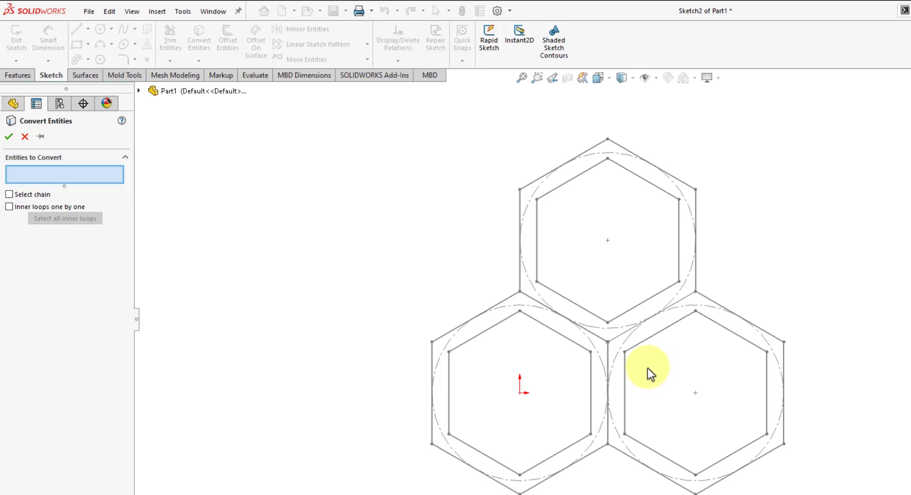
click(537, 256)
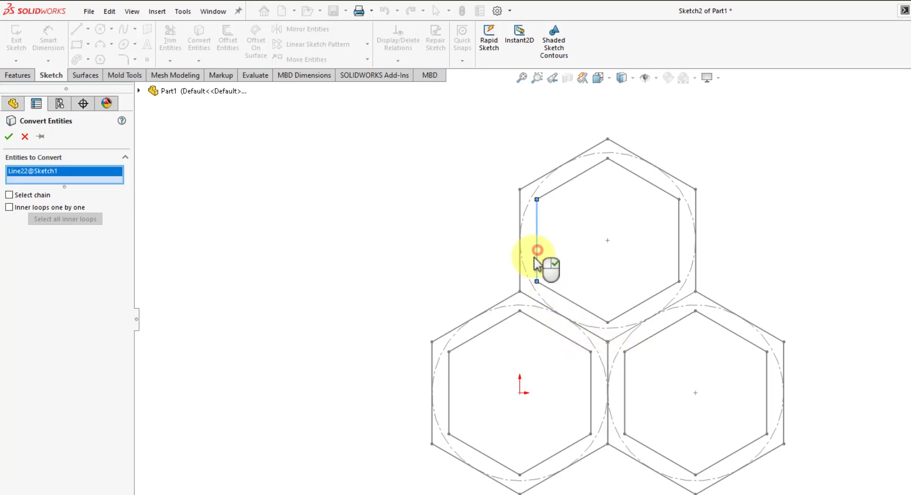
click(520, 262)
click(679, 248)
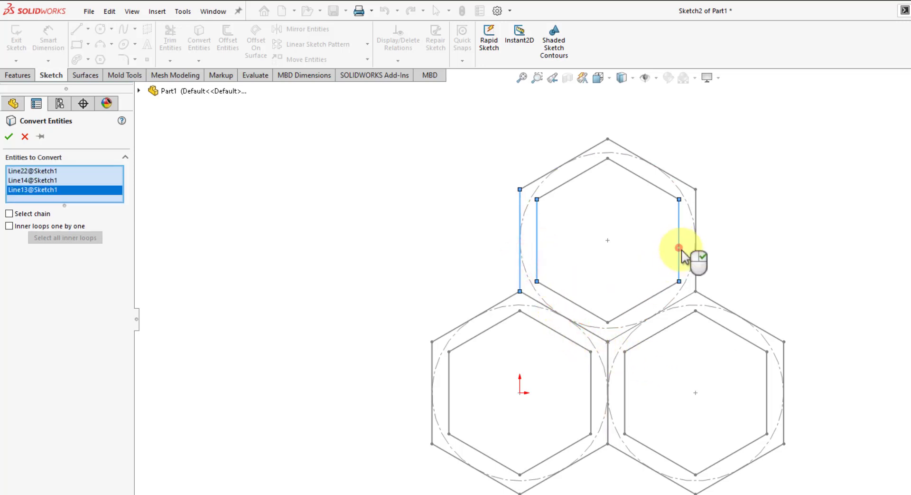
click(696, 262)
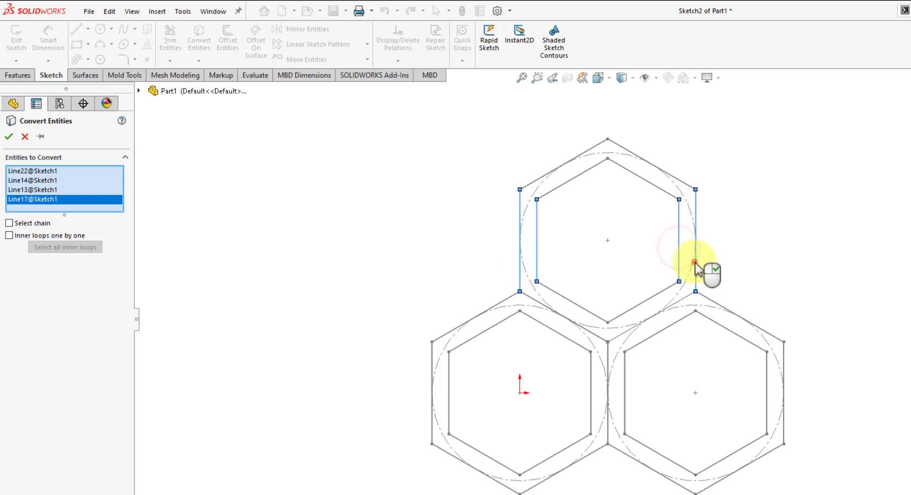
click(578, 305)
click(565, 337)
click(644, 302)
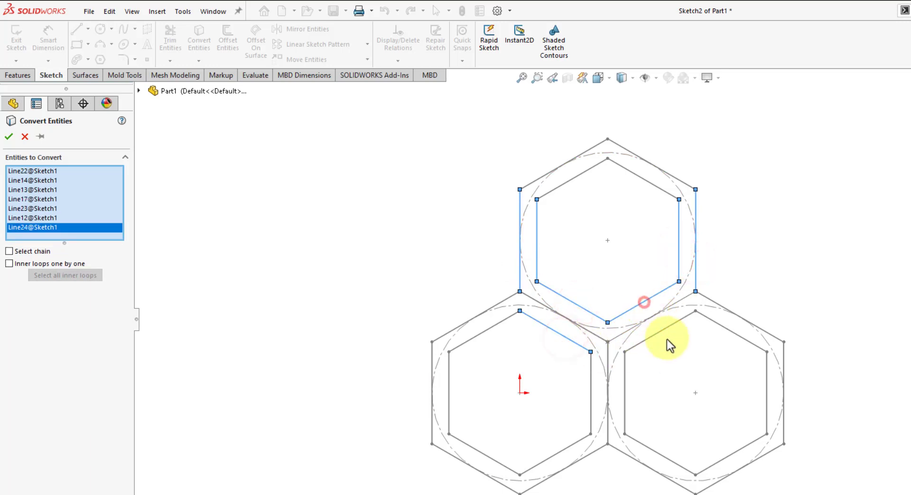
click(665, 328)
click(626, 387)
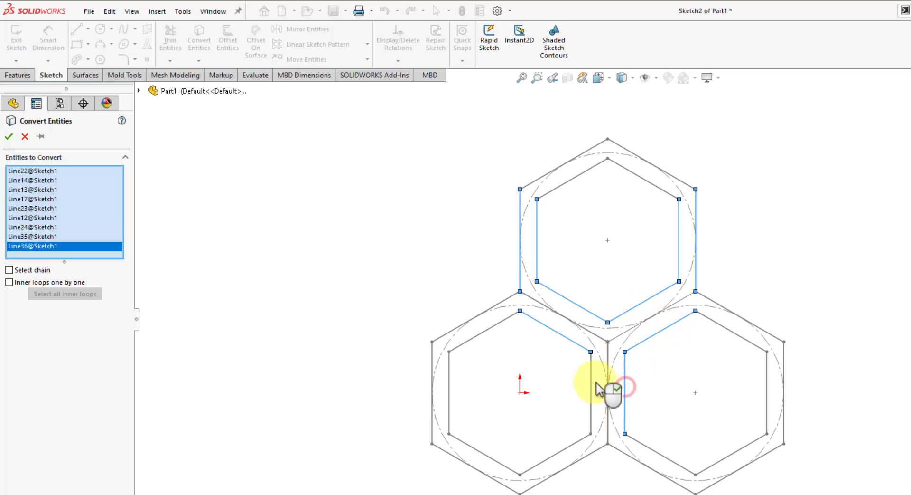
click(590, 380)
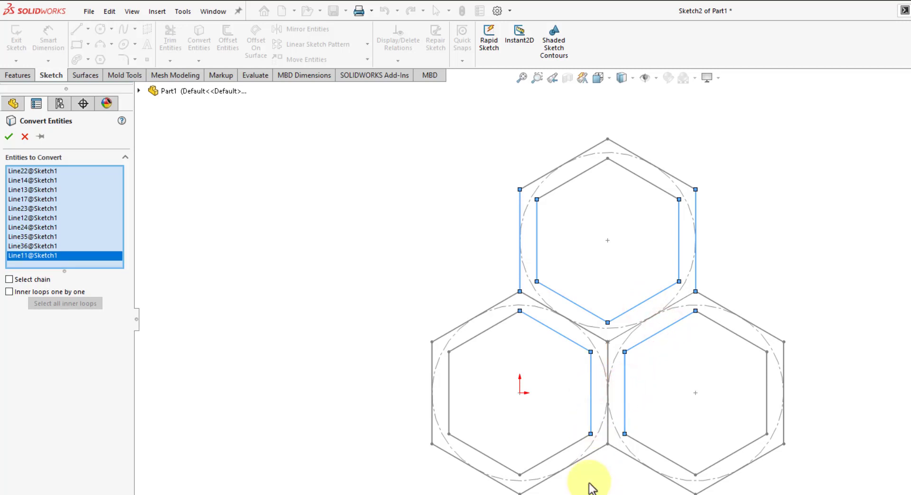
click(10, 137)
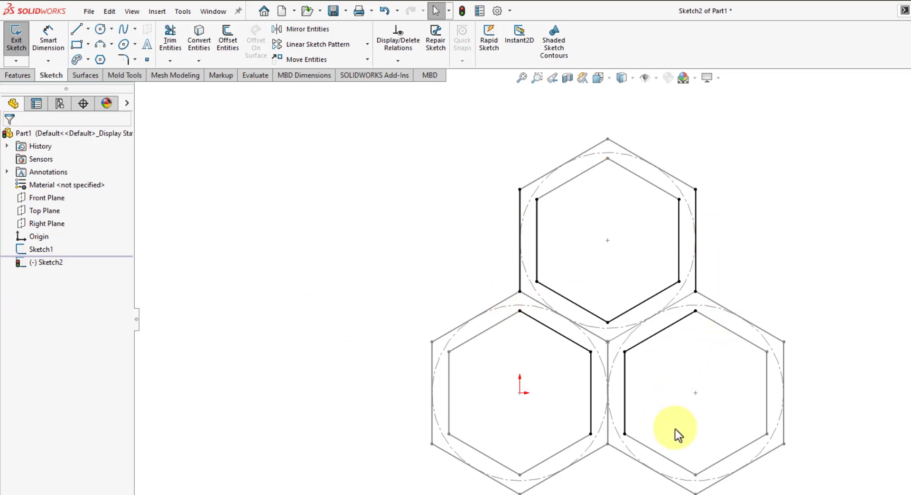
scroll(617, 326, down, 2)
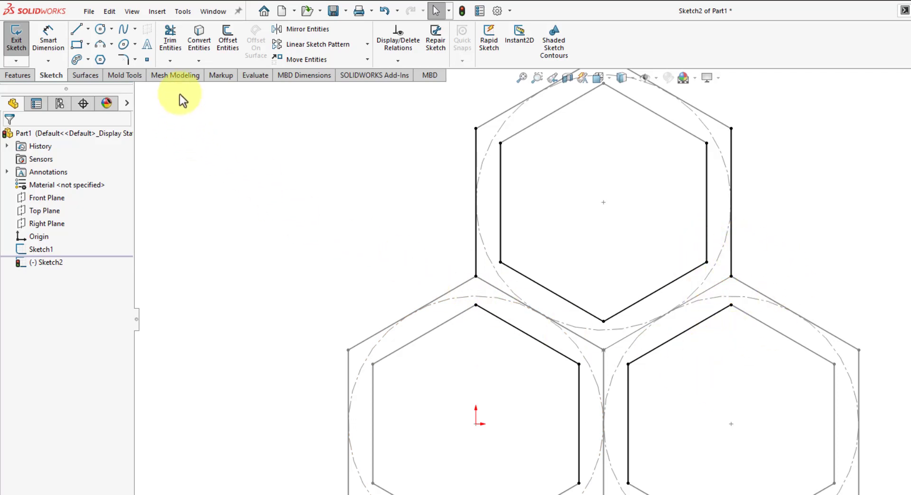
Extend the top cell's left and right vertical lines down to the lower cells' walls
click(170, 62)
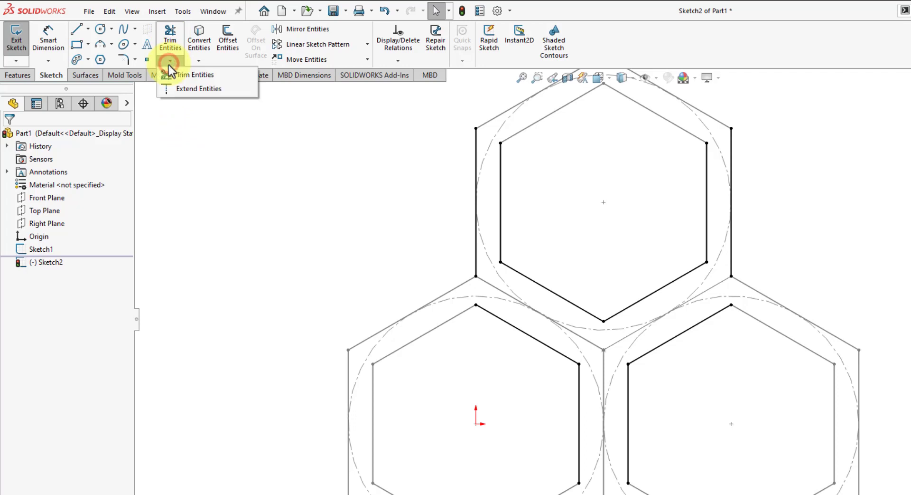
click(178, 90)
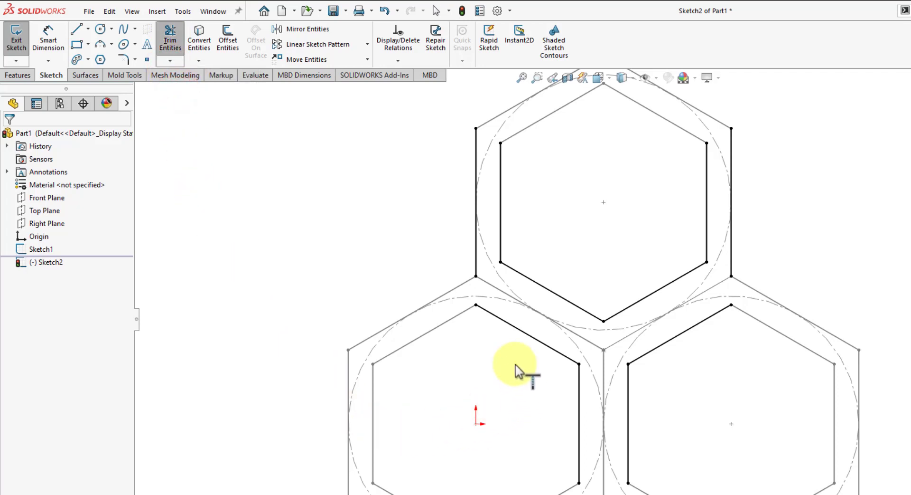
click(477, 255)
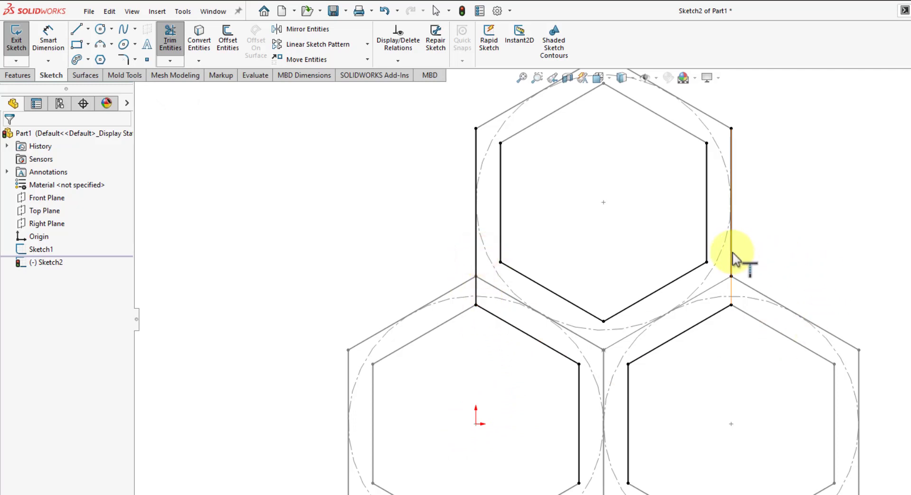
click(731, 251)
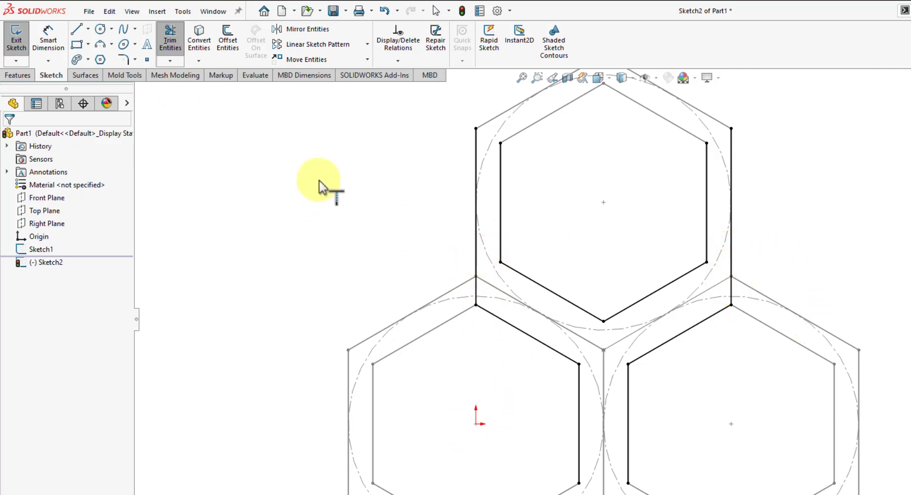
right_click(280, 172)
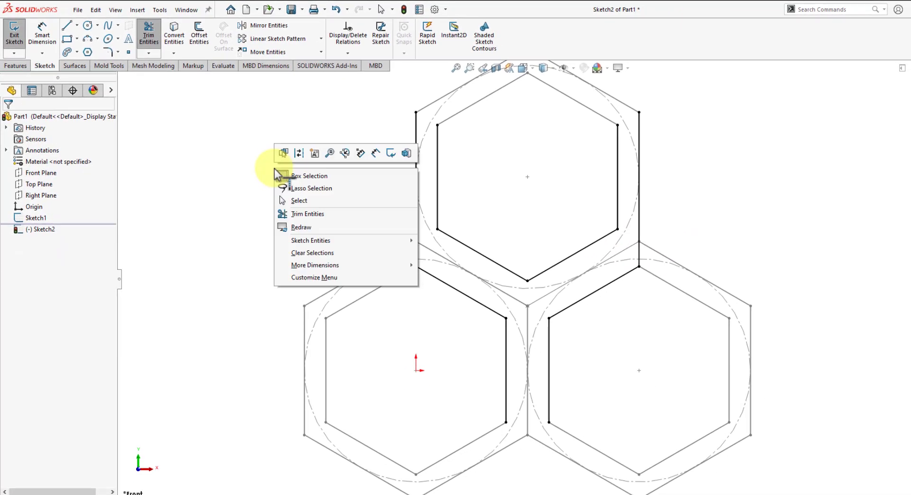
click(284, 200)
click(259, 268)
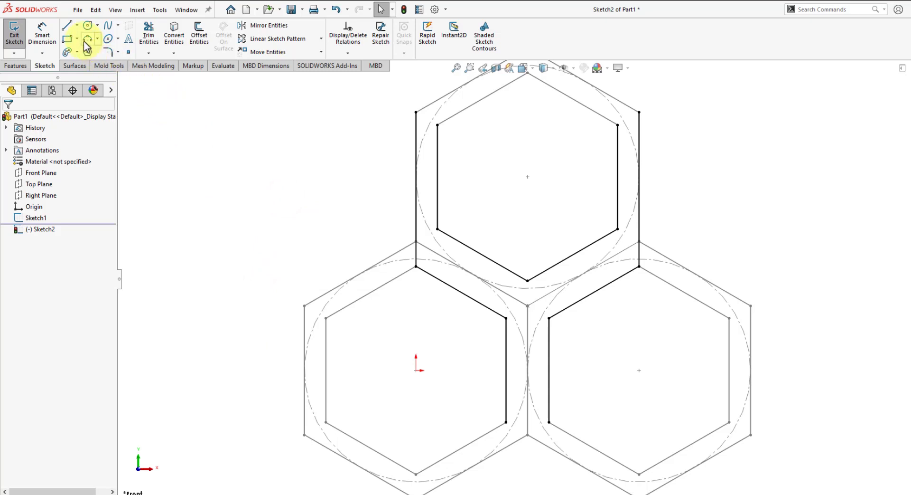
Draw a horizontal line across the top cell's walls and a short line joining the lower cells
click(69, 27)
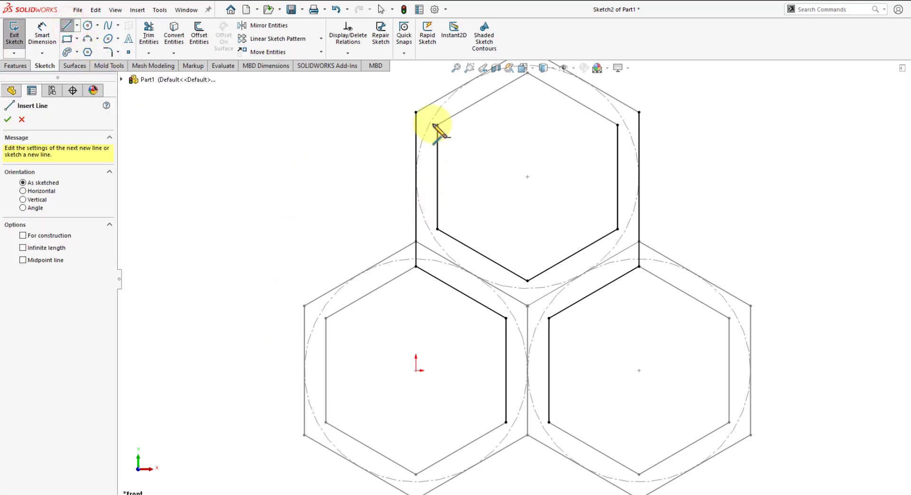
click(415, 189)
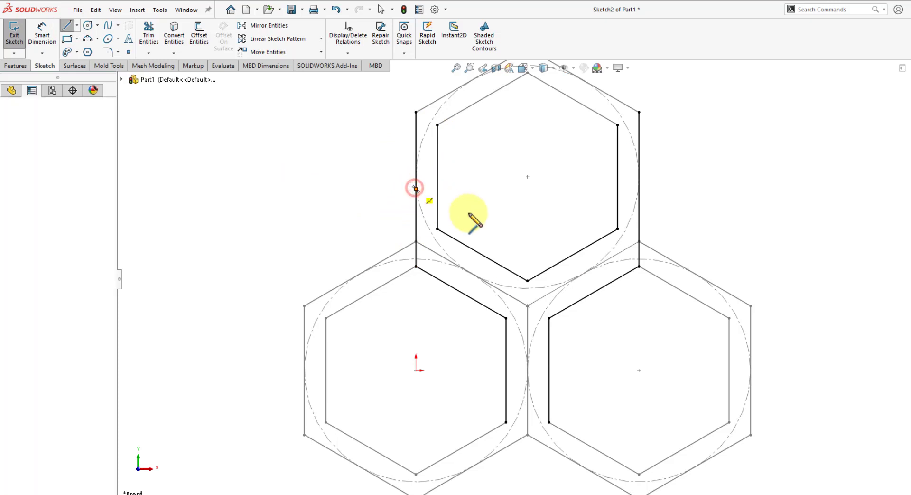
click(639, 189)
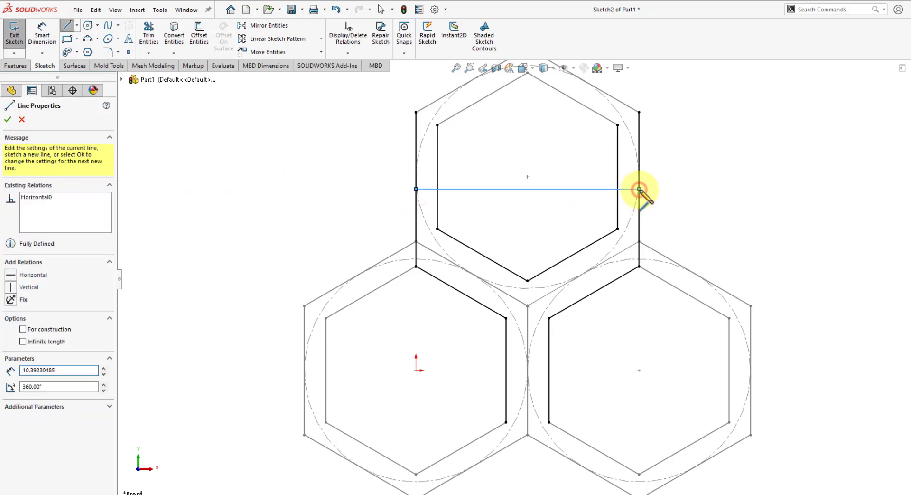
right_click(639, 189)
click(716, 291)
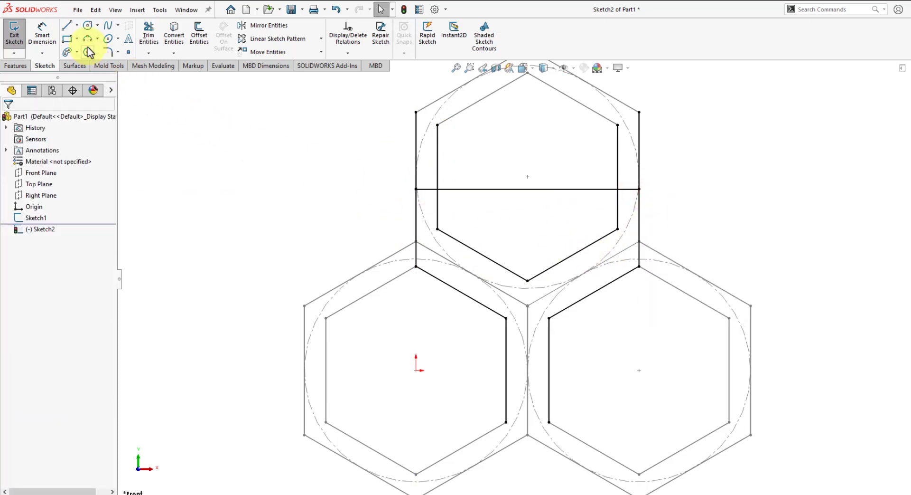
click(68, 27)
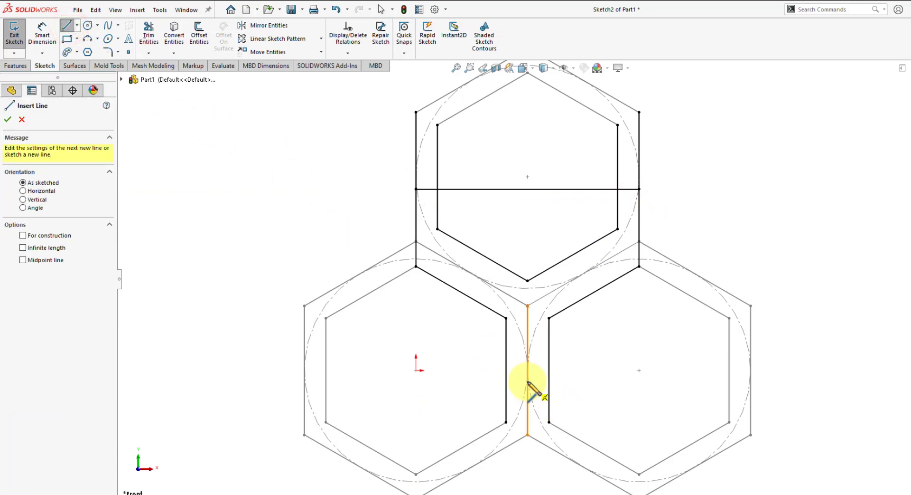
click(506, 370)
click(549, 369)
right_click(552, 370)
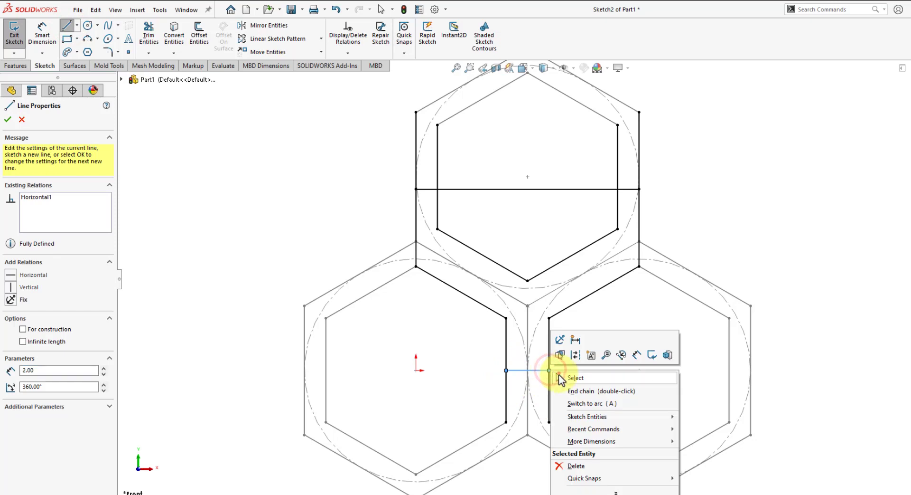
click(559, 376)
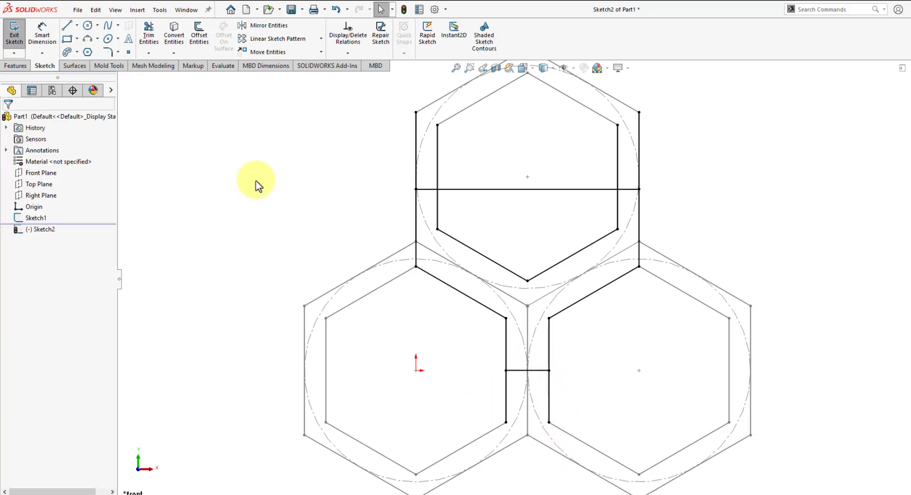
Trim the vertical lines above the horizontal line and the excess at the bottom
click(151, 38)
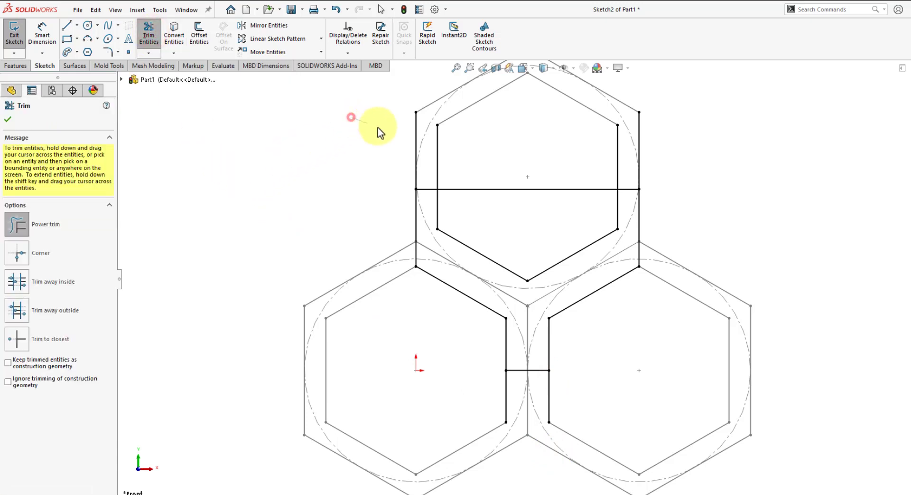
mouse_move(377, 127)
mouse_down()
mouse_move(647, 149)
mouse_move(583, 180)
mouse_move(565, 177)
mouse_up()
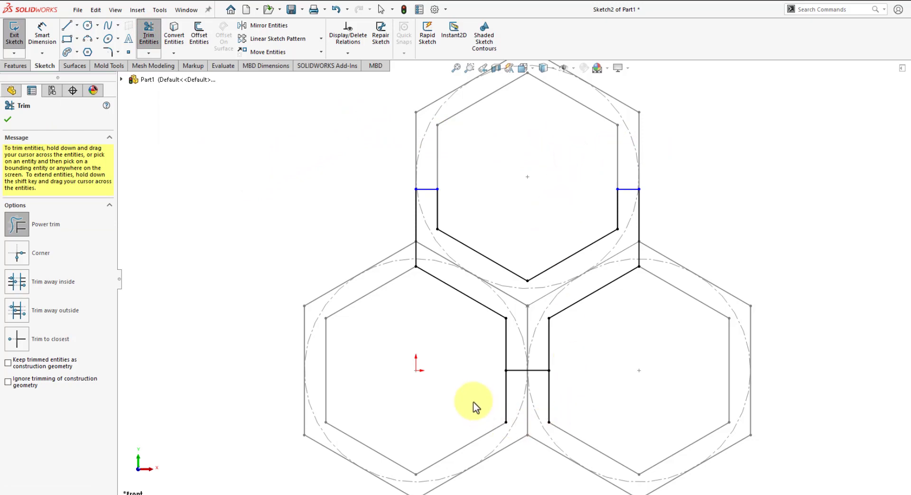
drag(477, 391, 518, 406)
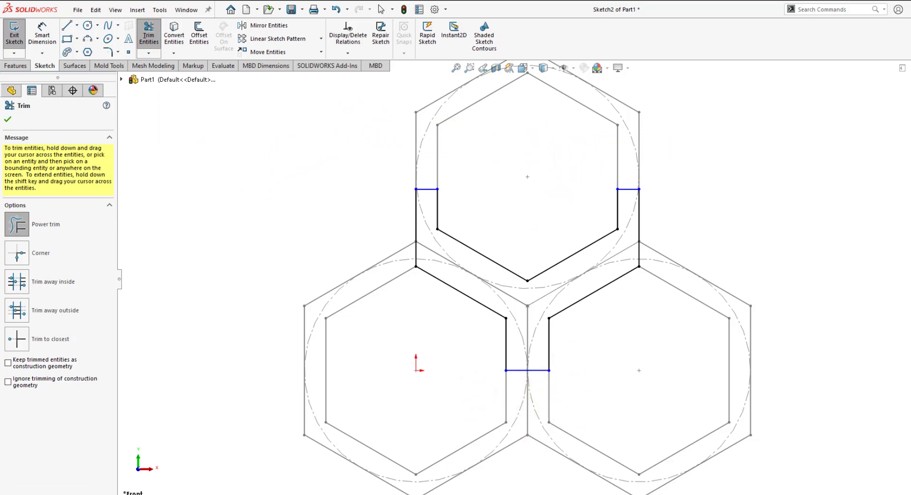
click(8, 119)
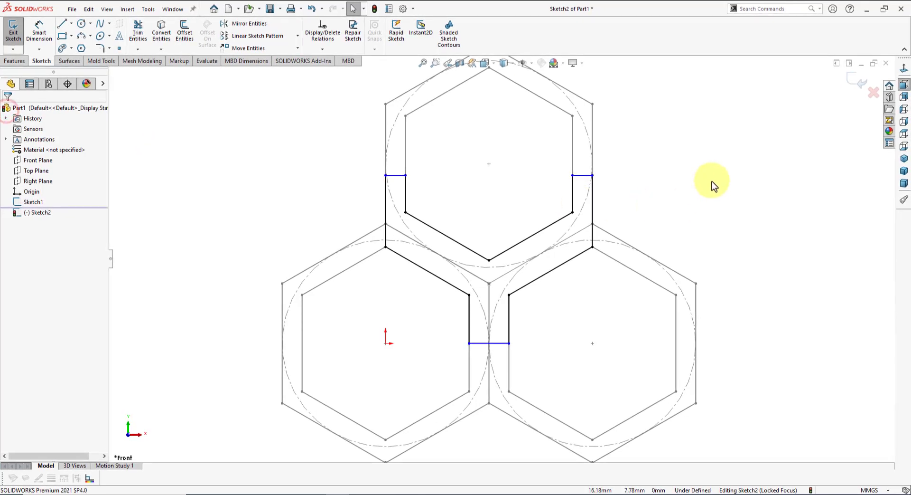
Exit Sketch2, hide Sketch1 to leave only the Y-shaped profile, and select Sketch2
click(864, 85)
key(z)
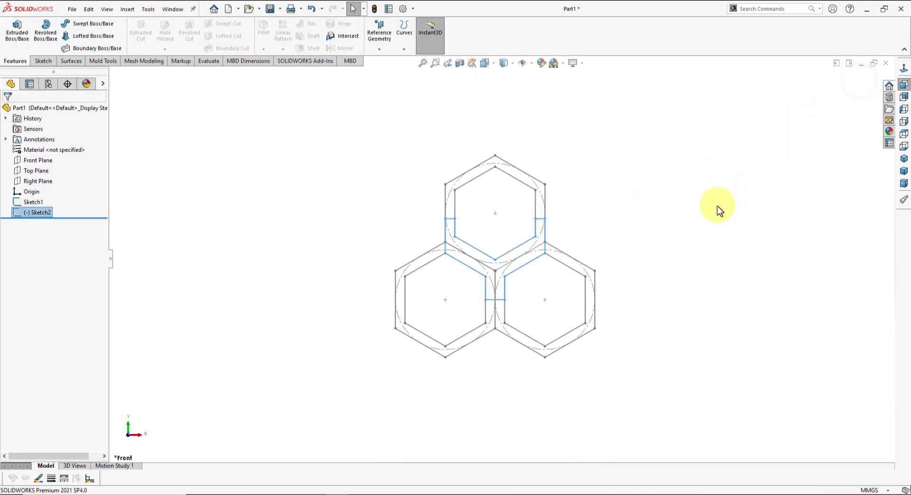
click(687, 266)
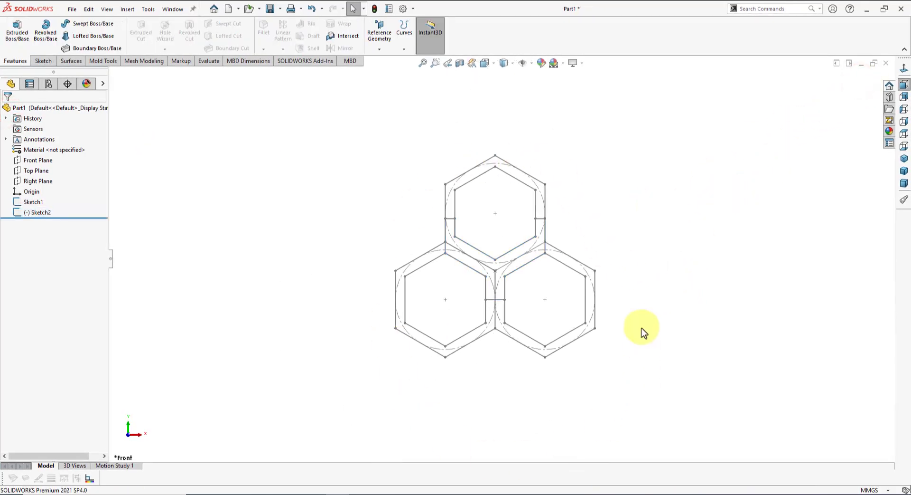
click(31, 203)
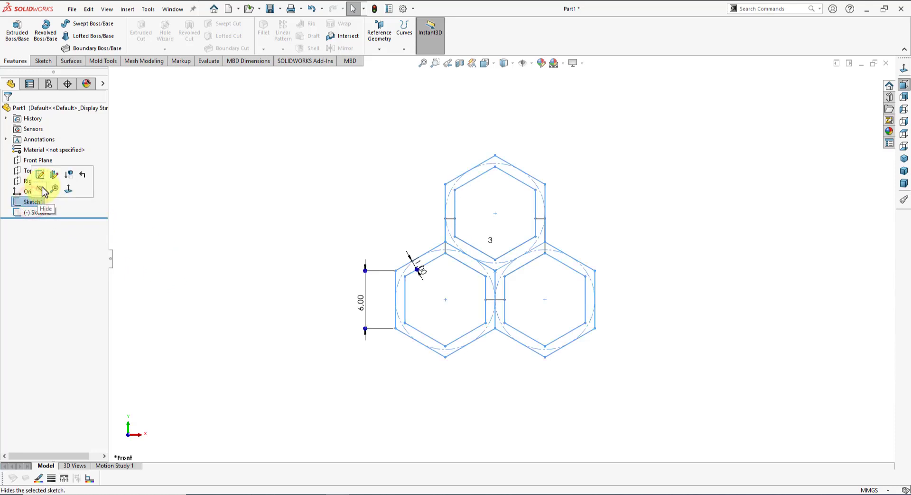
click(42, 190)
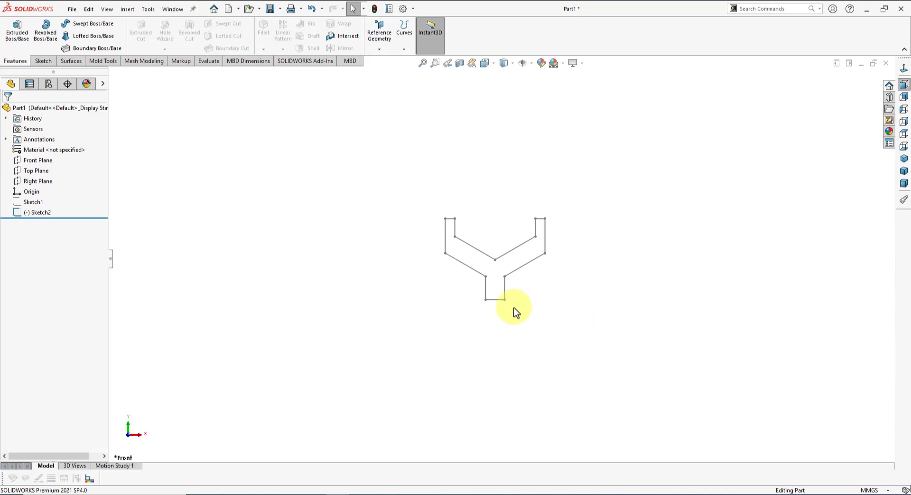
click(31, 213)
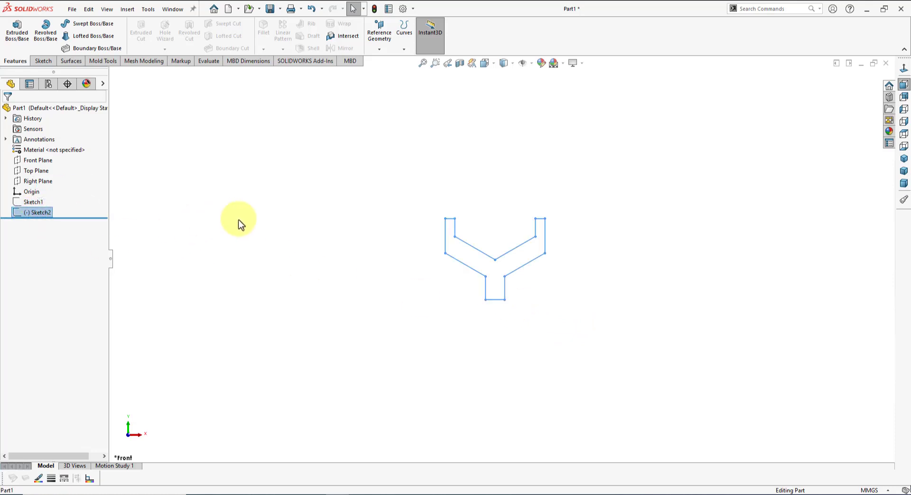
Extrude the Y-shaped Sketch2 profile Mid Plane to a 2 mm depth as Boss-Extrude1
click(14, 37)
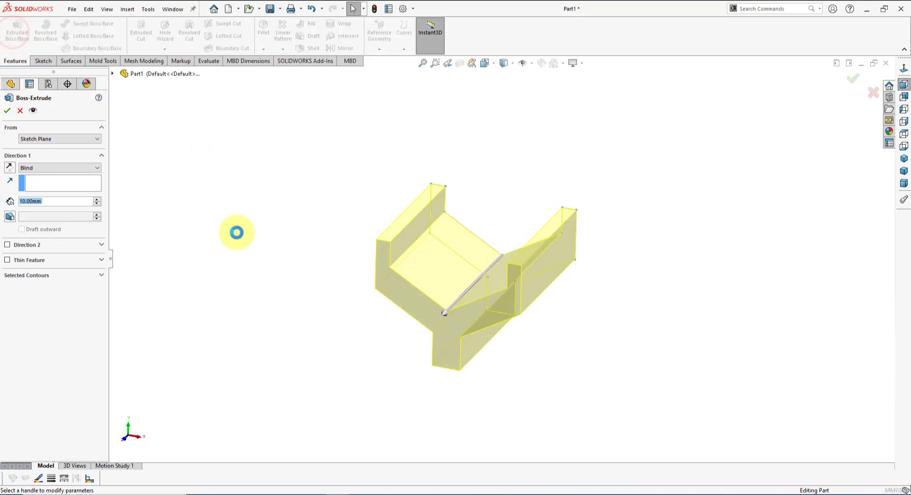
click(82, 170)
click(41, 210)
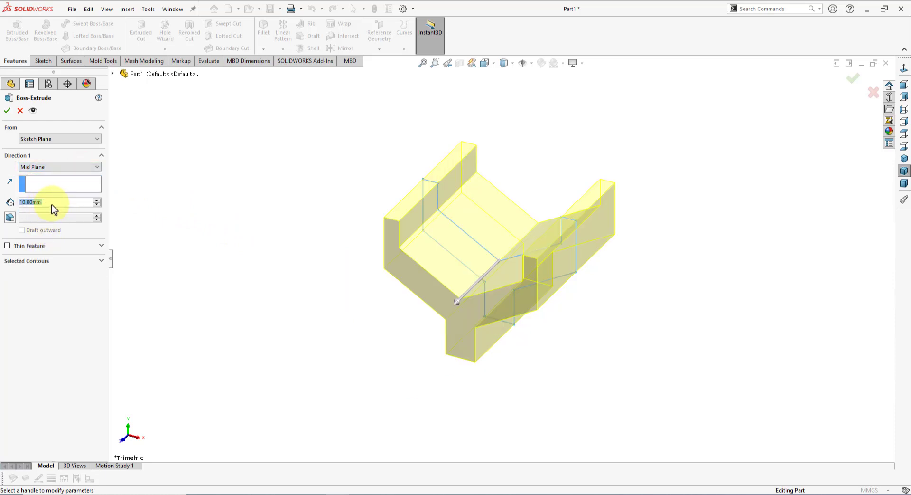
text(2)
key(Return)
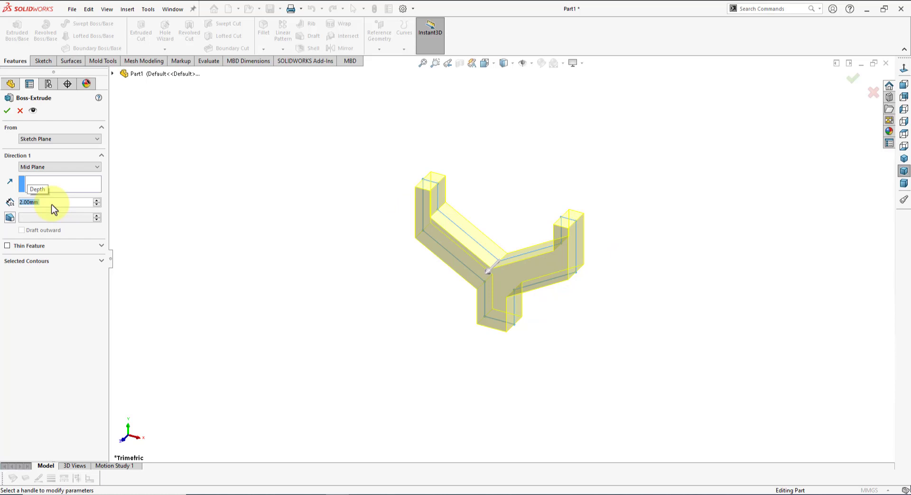
click(6, 111)
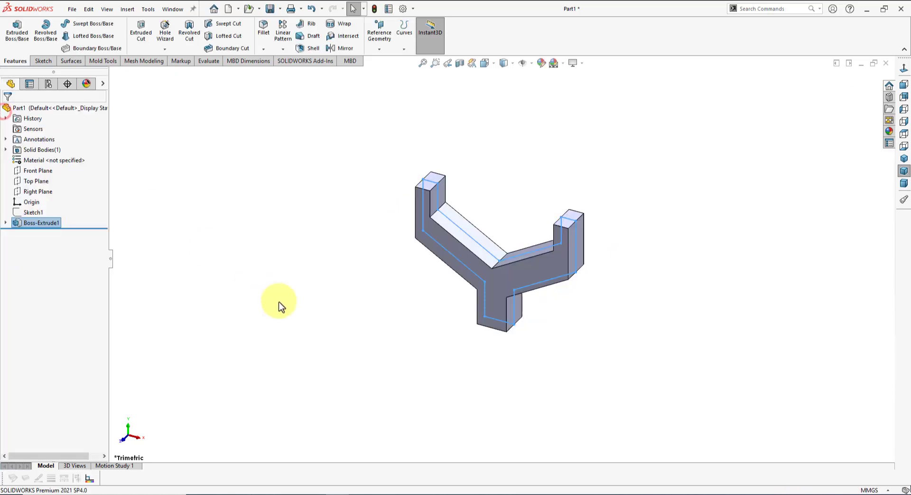
scroll(308, 319, up, 3)
scroll(570, 257, down, 2)
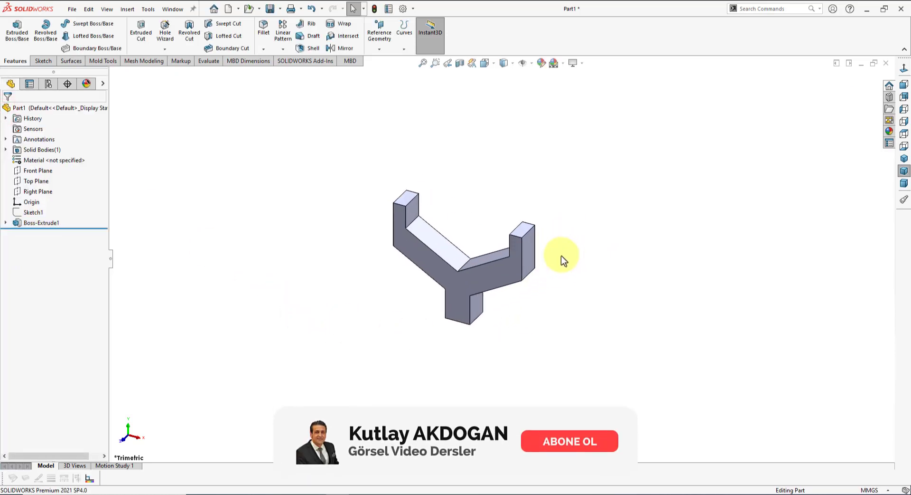
scroll(550, 293, up, 2)
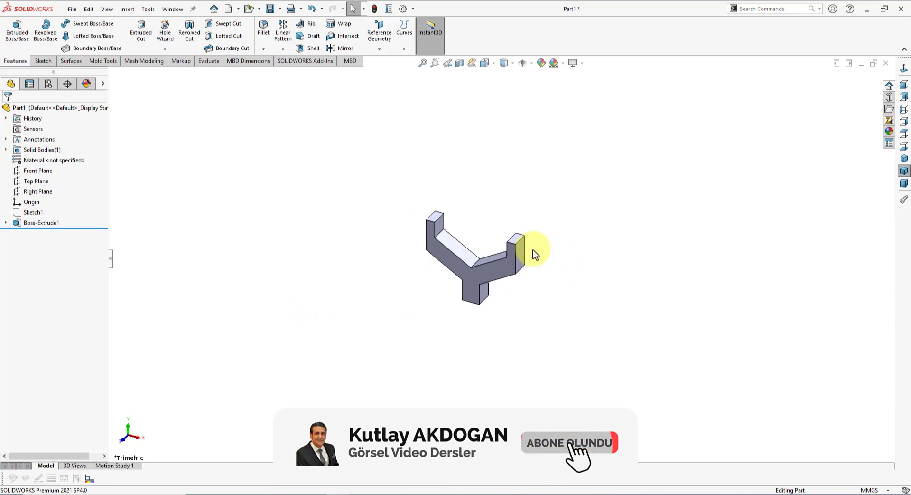
scroll(534, 255, down, 1)
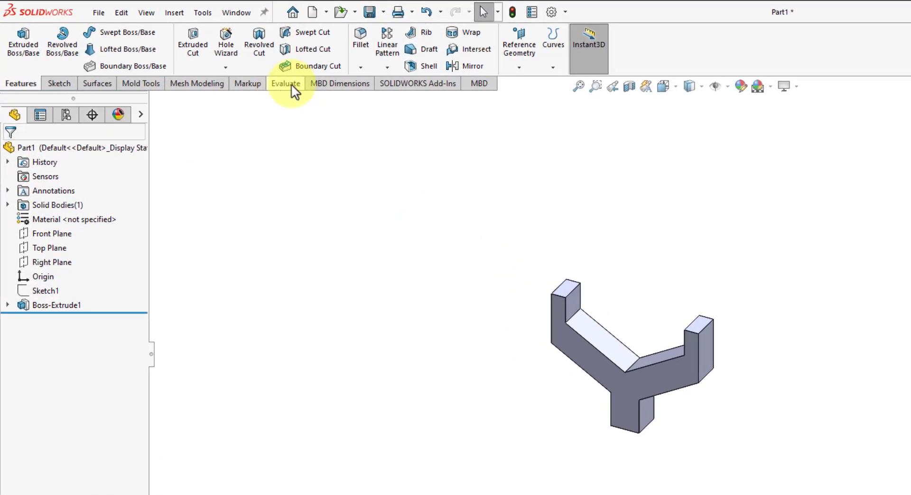
Measure the distance between the right and left arm end faces
click(291, 84)
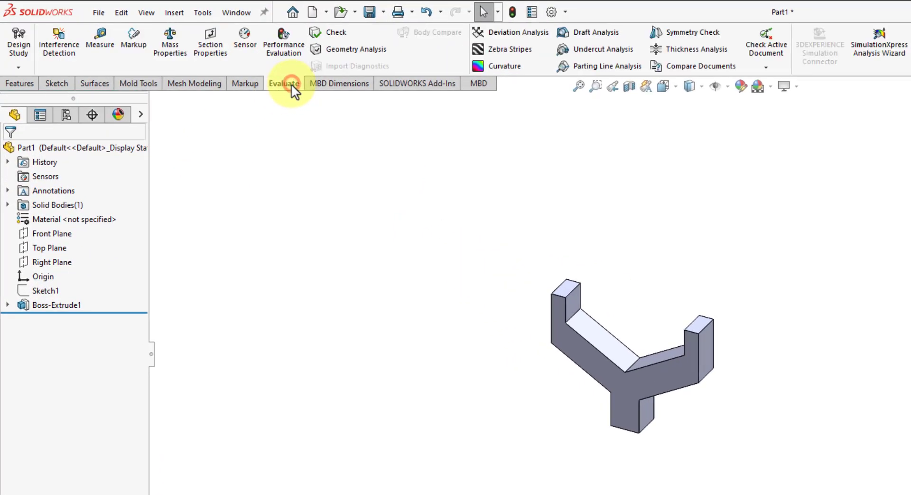
click(104, 45)
scroll(583, 296, down, 3)
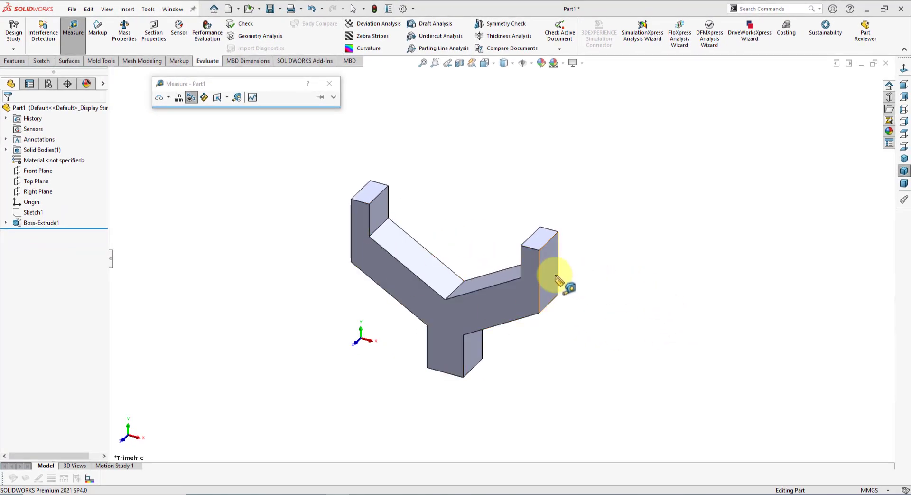
click(552, 278)
mouse_move(552, 278)
middle_down()
mouse_move(315, 248)
mouse_move(353, 255)
mouse_move(364, 230)
middle_up()
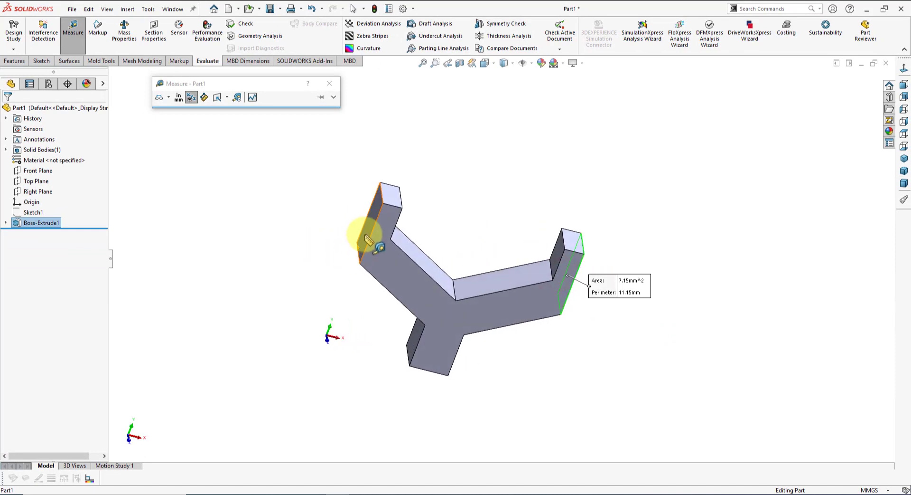
click(364, 231)
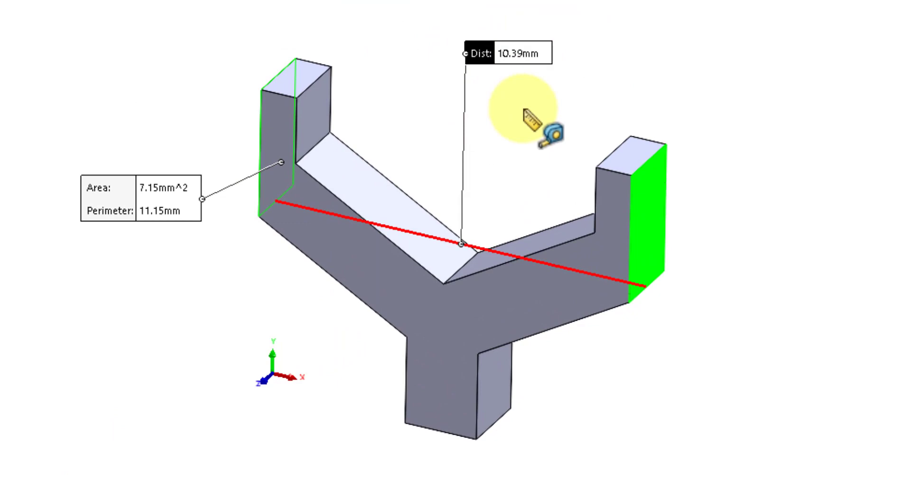
Copy the 10.39 mm distance into Notepad, close Measure and clear the selected faces
click(518, 53)
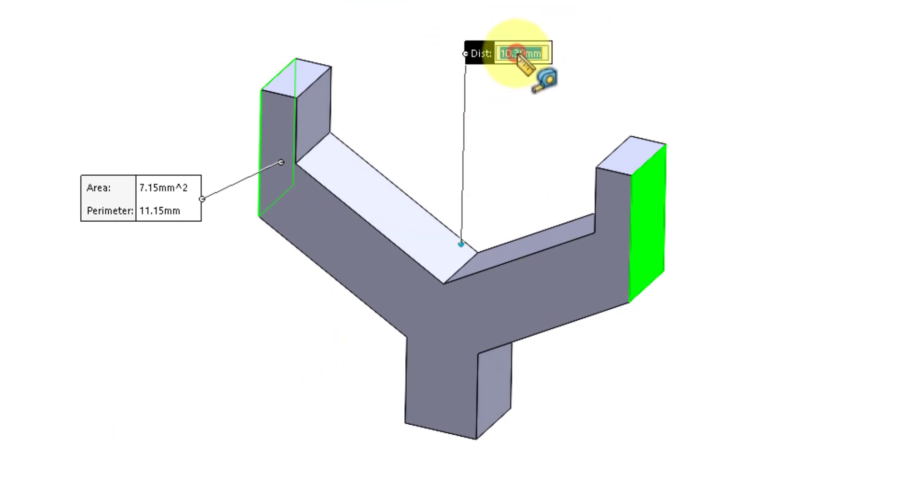
right_click(518, 53)
click(552, 123)
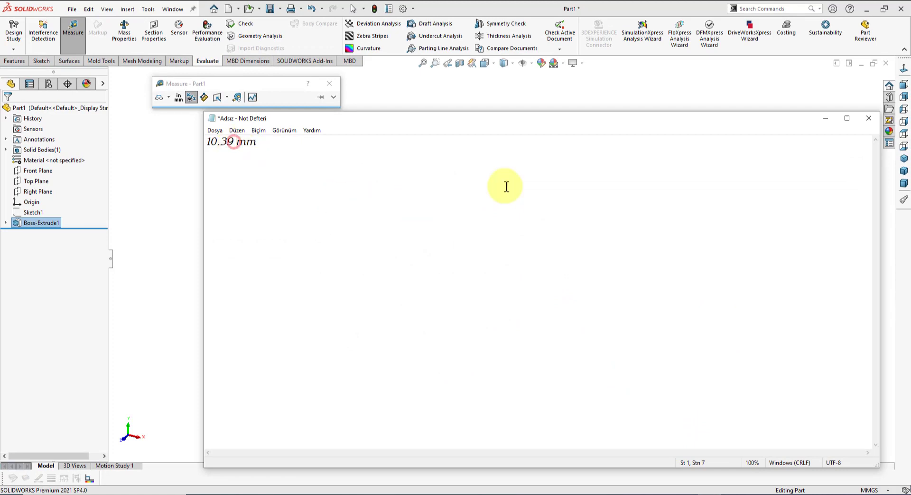
click(826, 118)
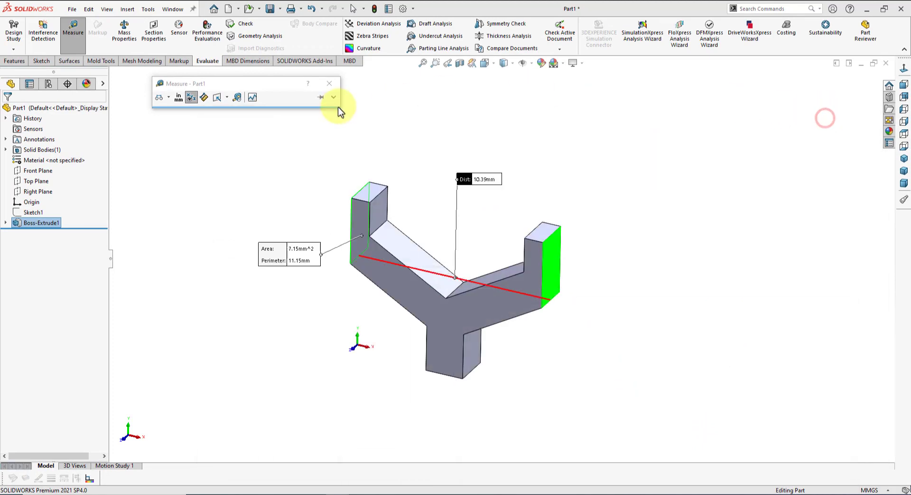
click(330, 84)
right_click(366, 112)
click(299, 186)
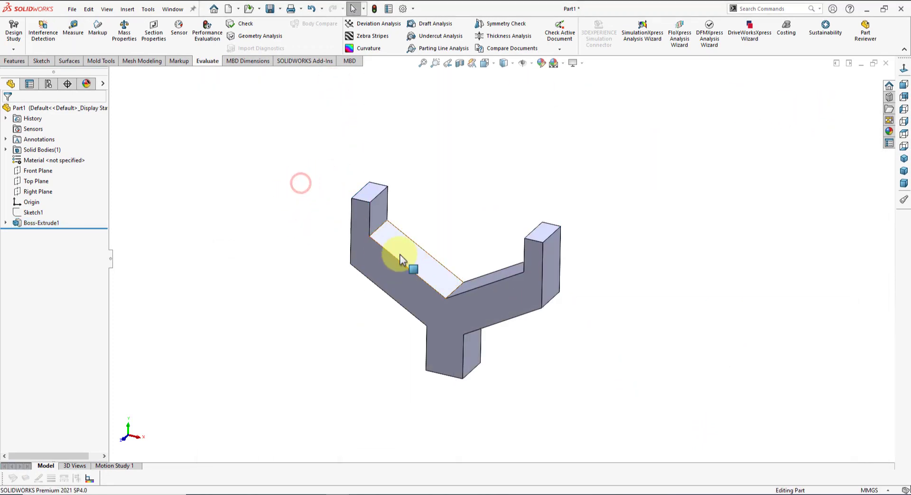
Set up a linear pattern of body Boss-Extrude1 along the bottom edge, reversed to the right
click(903, 91)
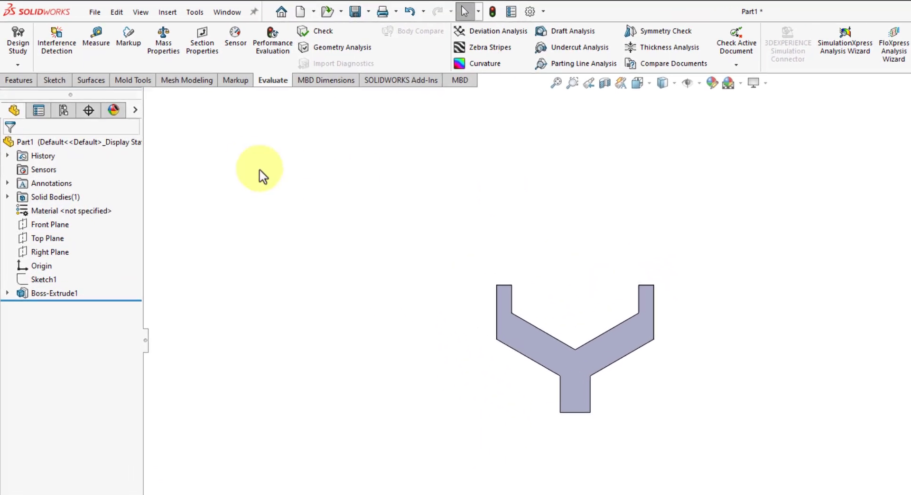
click(14, 64)
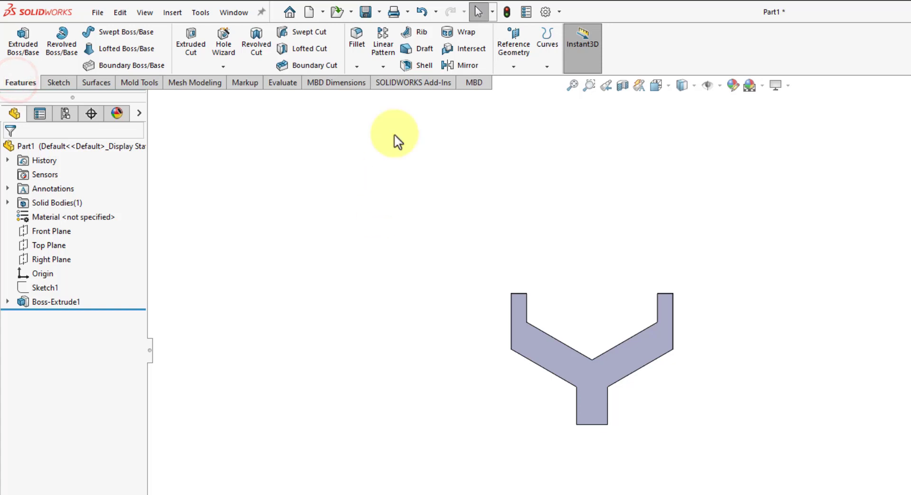
click(383, 45)
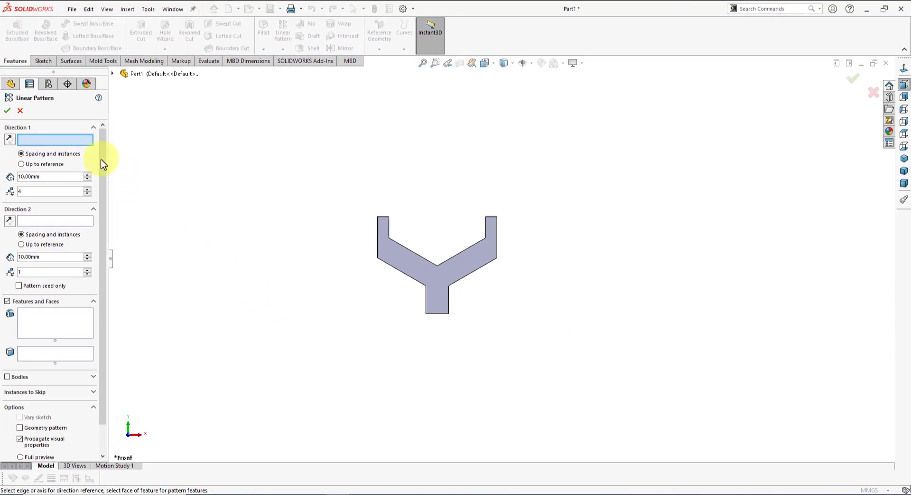
click(445, 315)
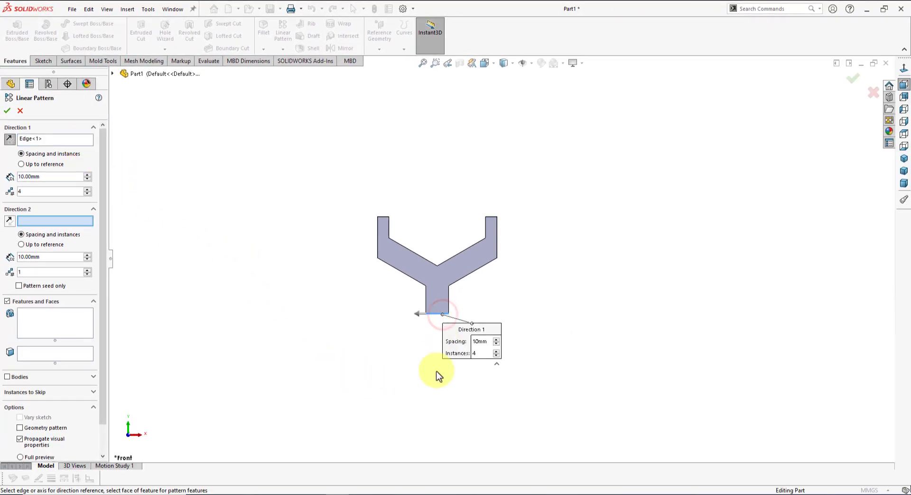
click(7, 376)
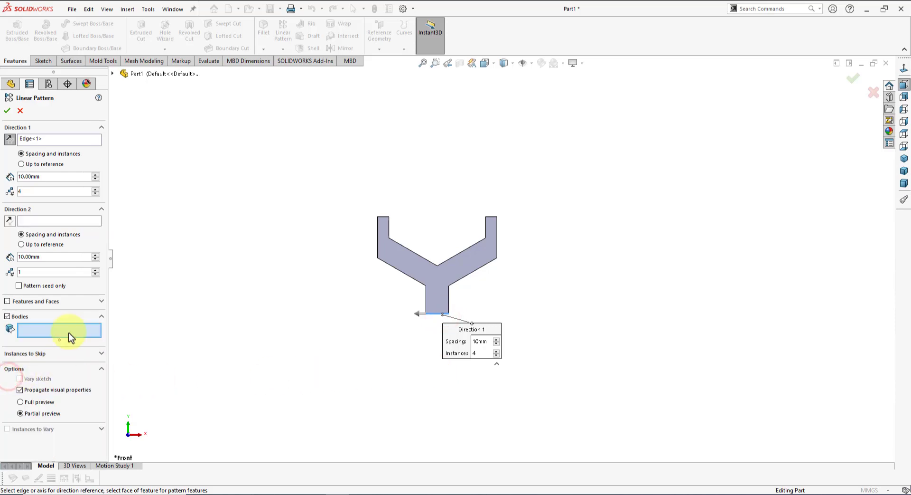
click(444, 282)
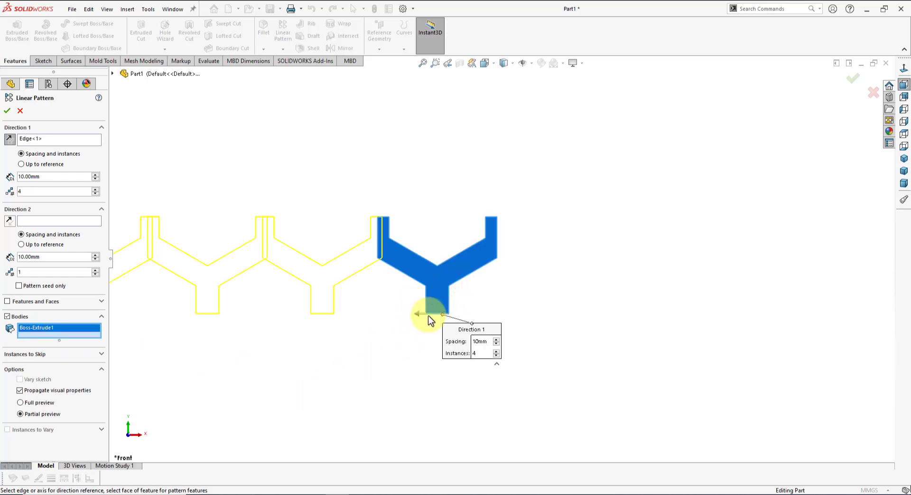
click(10, 139)
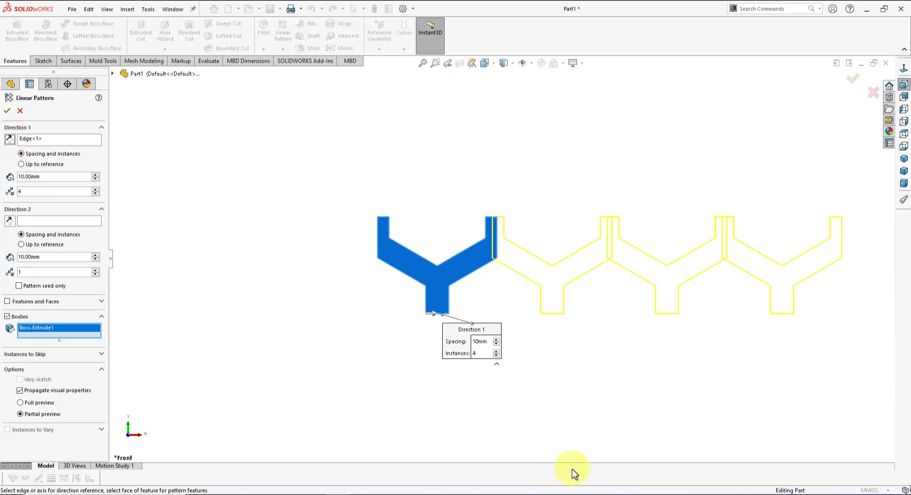
Set the pattern spacing to 10.39 mm and confirm the four-instance pattern
click(735, 493)
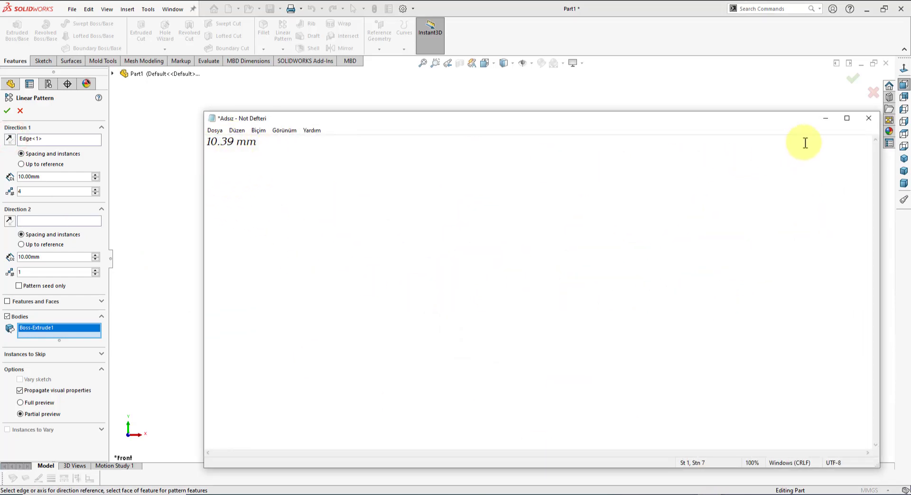
click(826, 119)
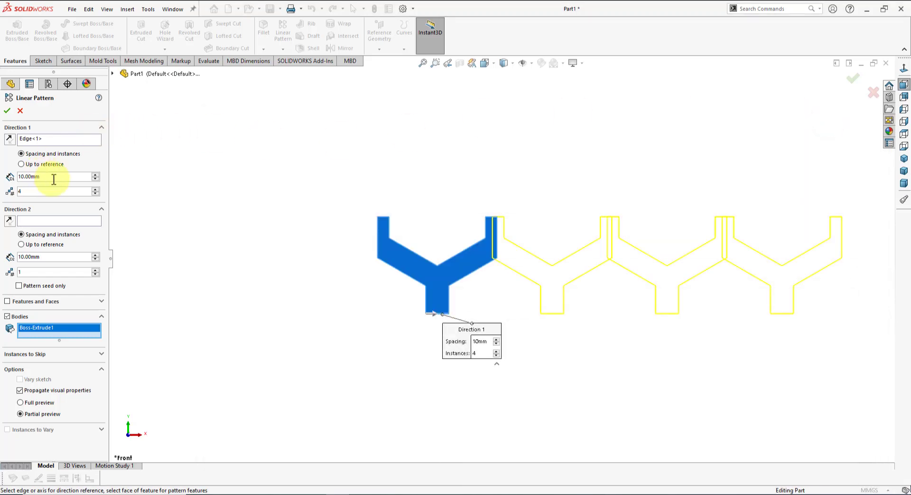
drag(54, 179, 16, 177)
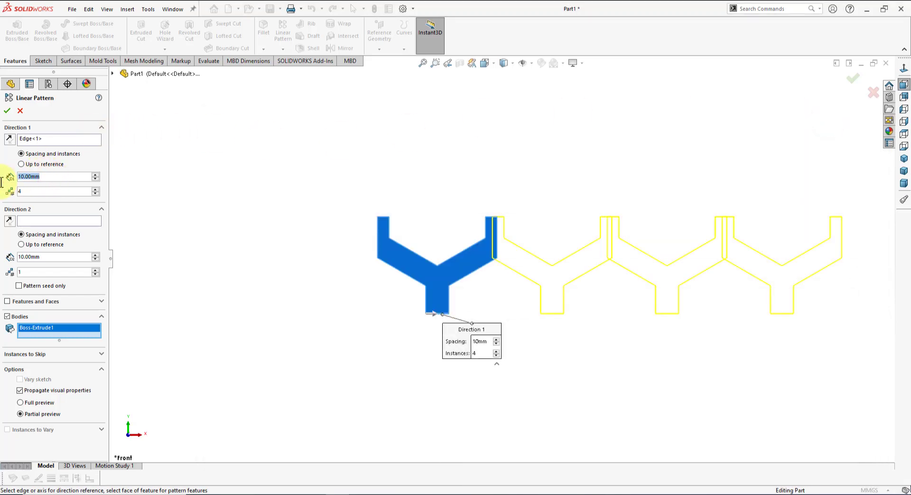
text(10.39)
key(Return)
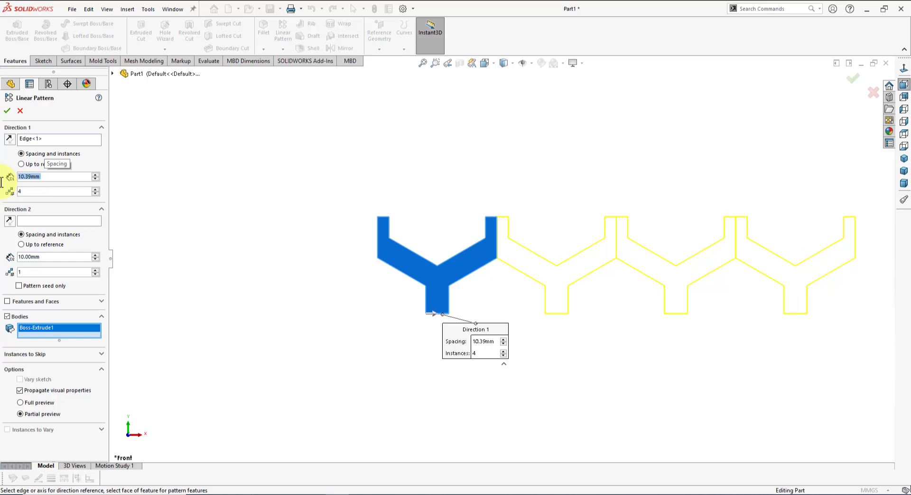
click(7, 112)
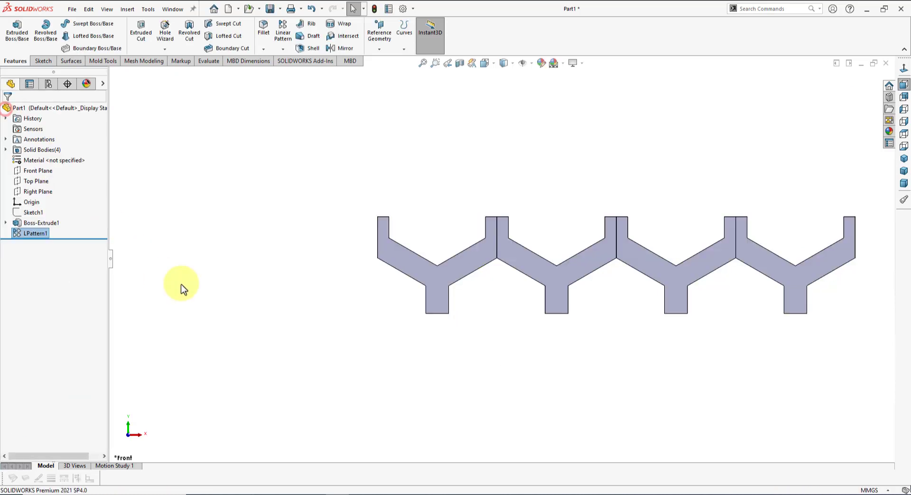
Start a Combine with Add and box-select all four Y-shaped bodies
key(z)
scroll(578, 244, down, 4)
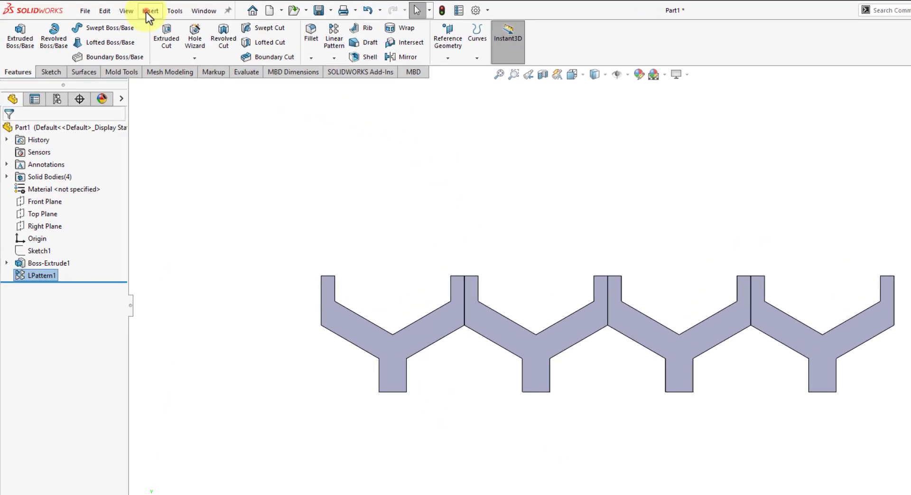
click(146, 11)
mouse_move(170, 56)
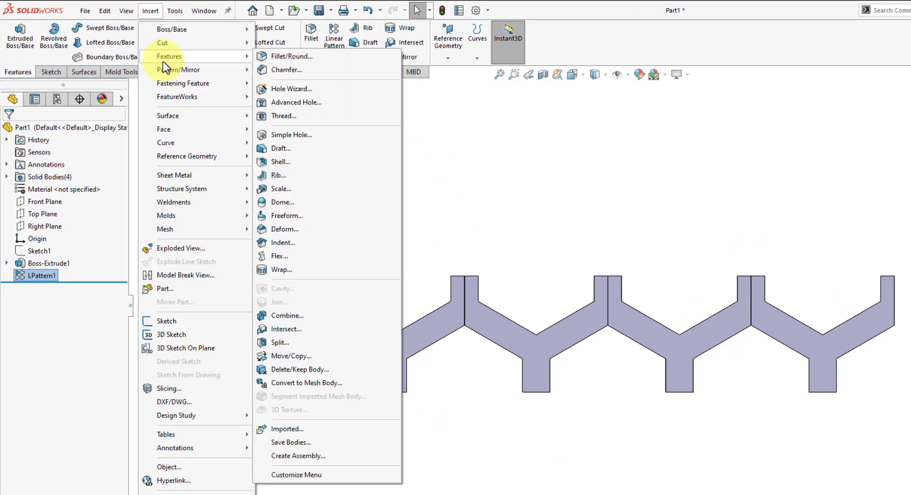
click(315, 320)
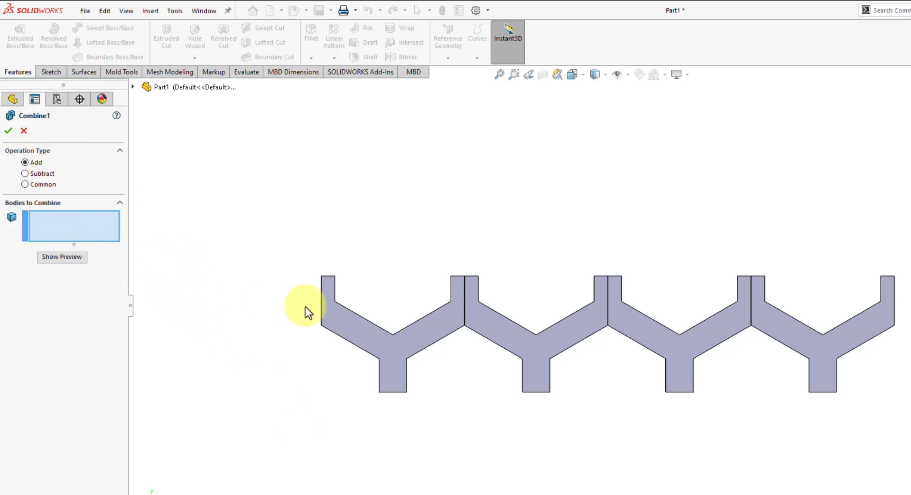
drag(285, 195, 909, 432)
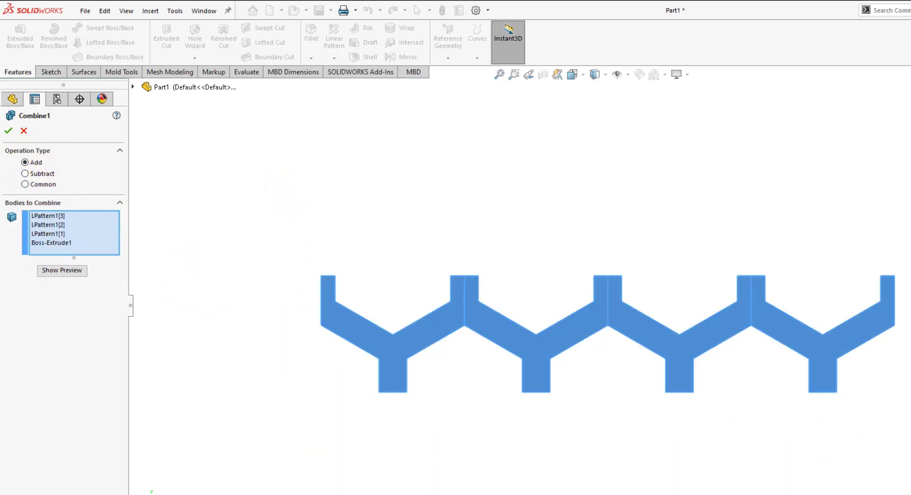
Finish combining the four bodies into one strip and switch to isometric view
click(8, 133)
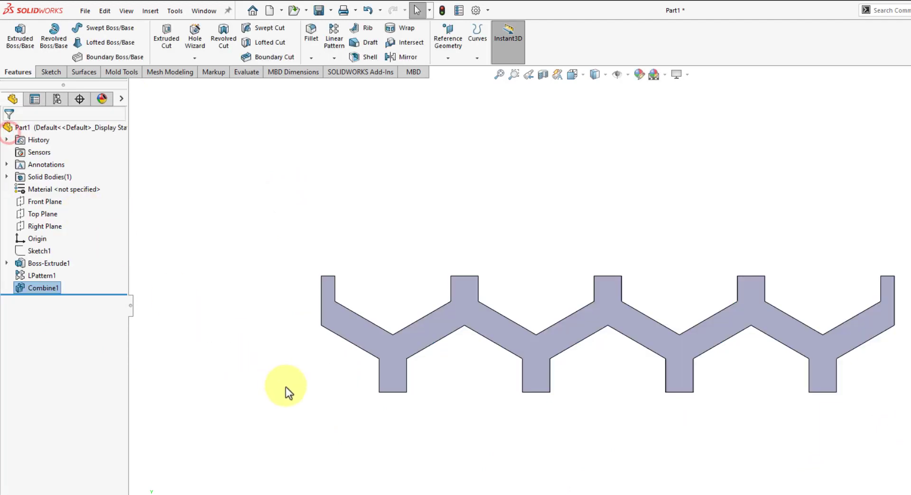
click(294, 394)
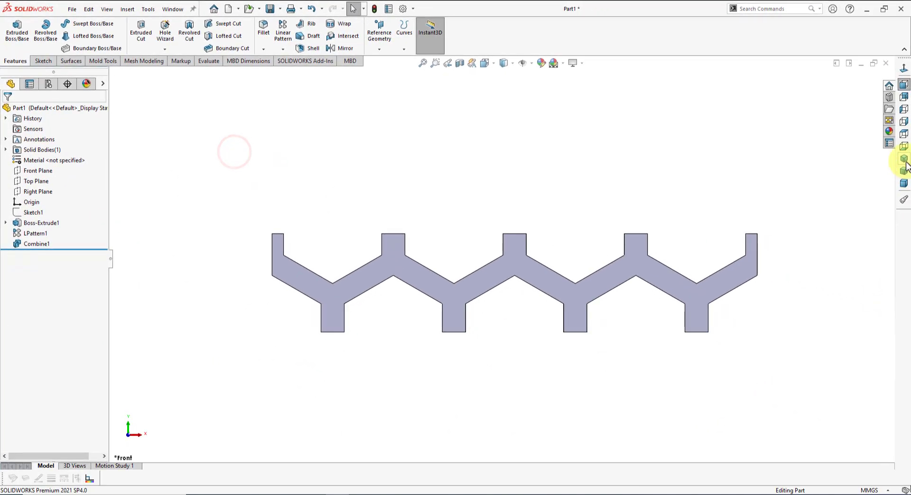
click(904, 160)
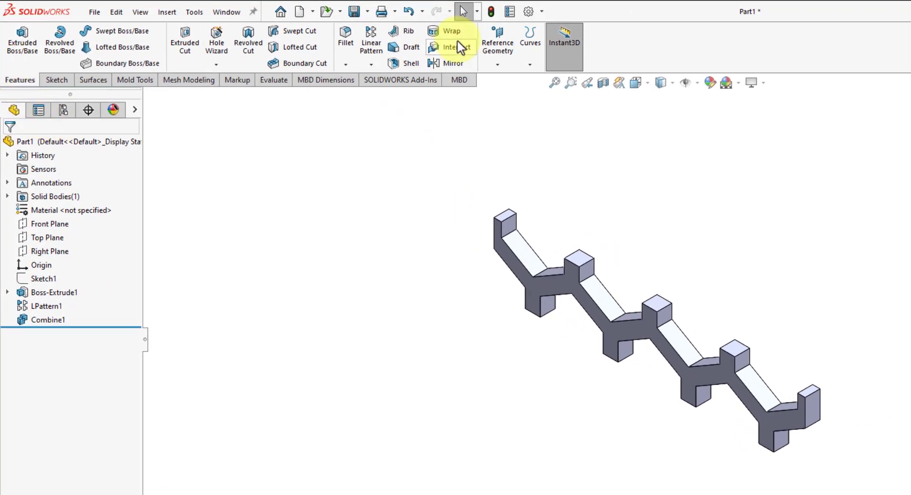
Mirror Combine1 about a pillar top face to form four closed hexagons
click(453, 63)
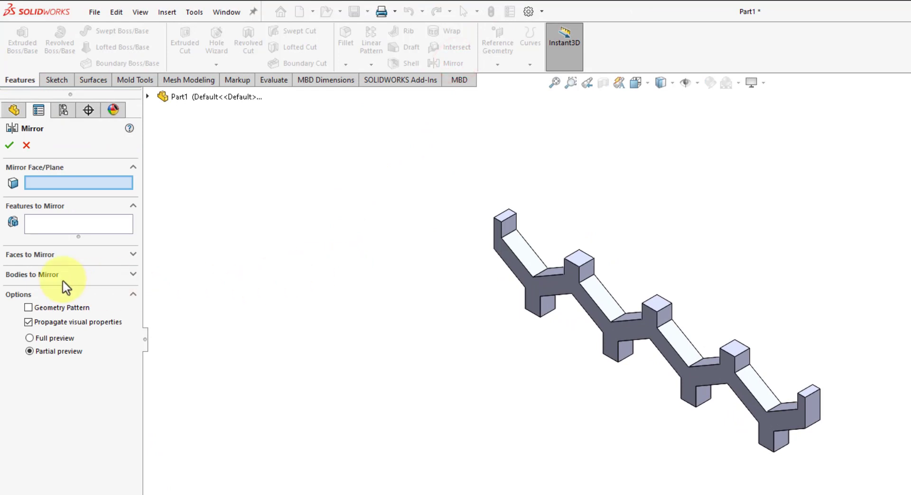
click(45, 275)
click(55, 261)
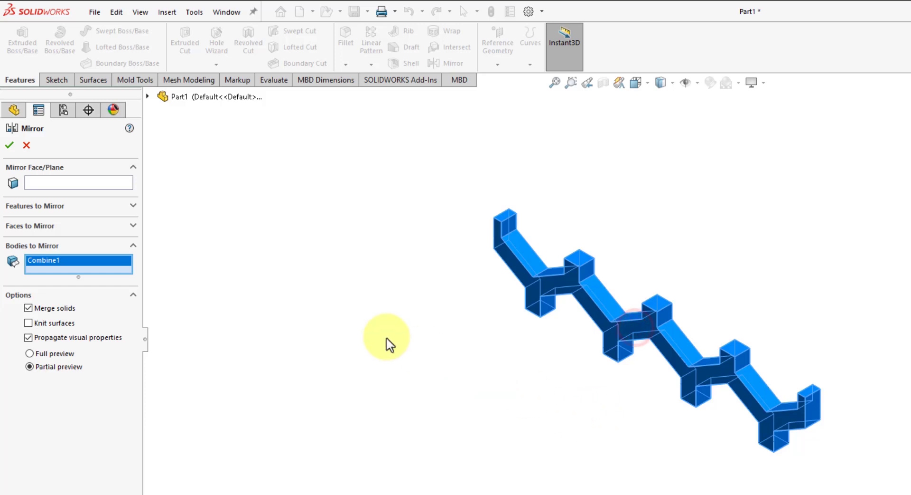
click(96, 180)
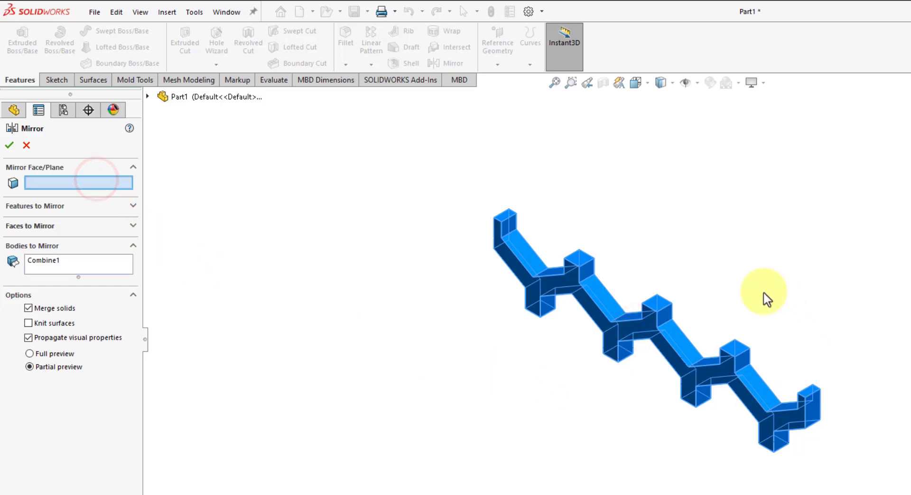
scroll(665, 292, down, 2)
scroll(658, 327, down, 2)
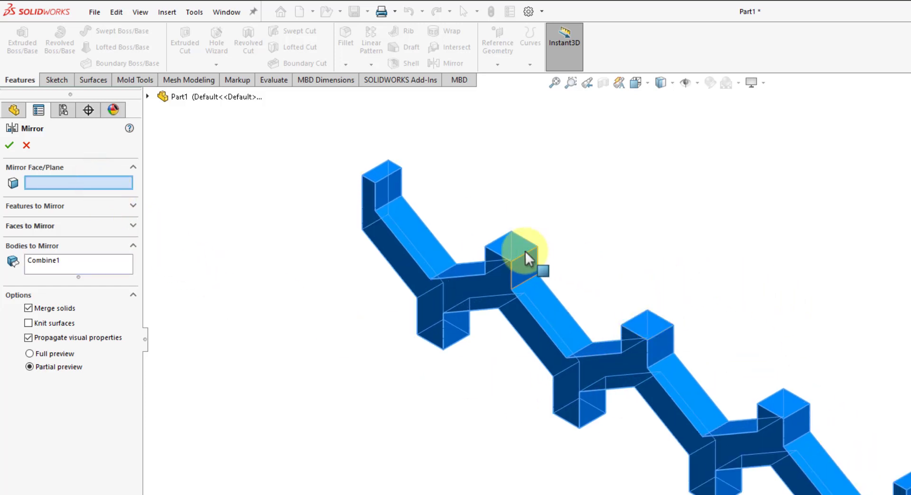
click(652, 322)
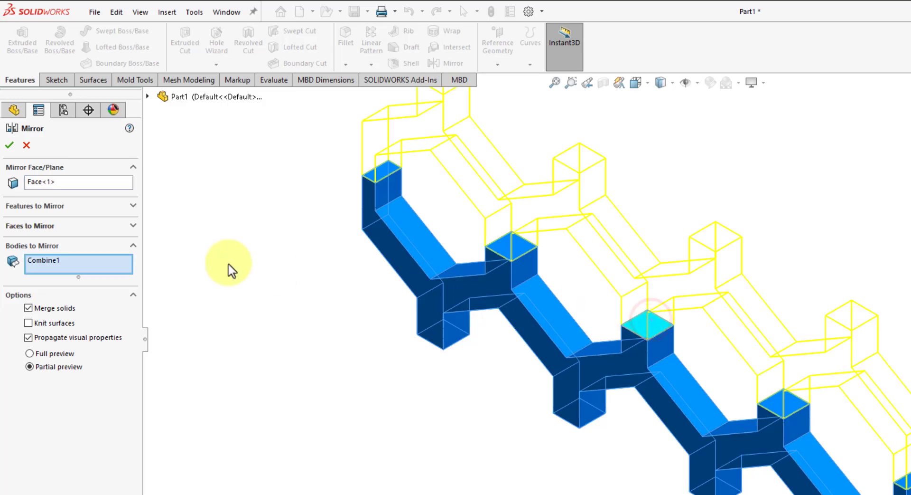
click(9, 145)
scroll(387, 371, up, 3)
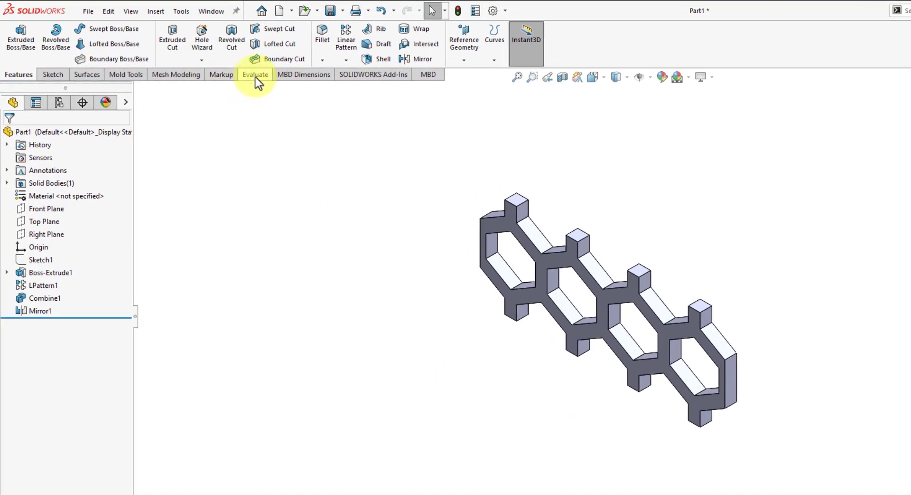
Measure the distance between two opposite pillar end faces of the hex row
click(256, 76)
click(96, 44)
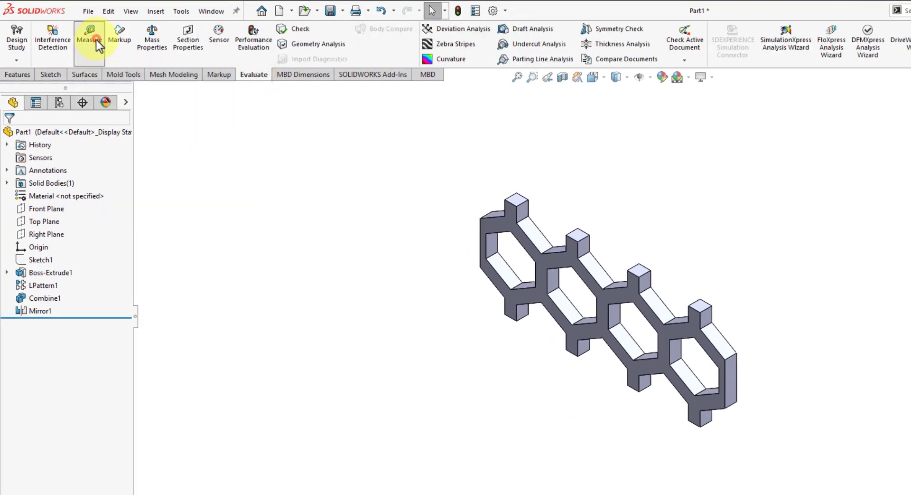
scroll(698, 304, down, 3)
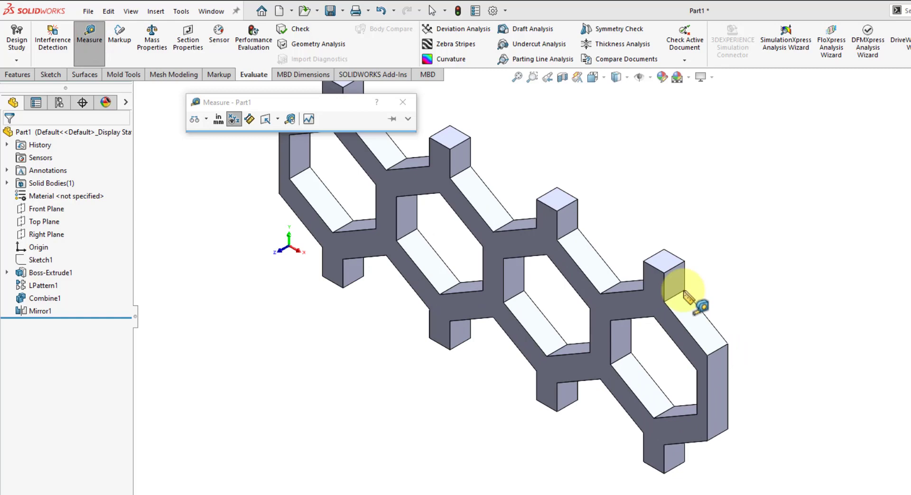
click(667, 263)
mouse_move(596, 444)
middle_down()
mouse_move(607, 325)
mouse_move(640, 244)
middle_up()
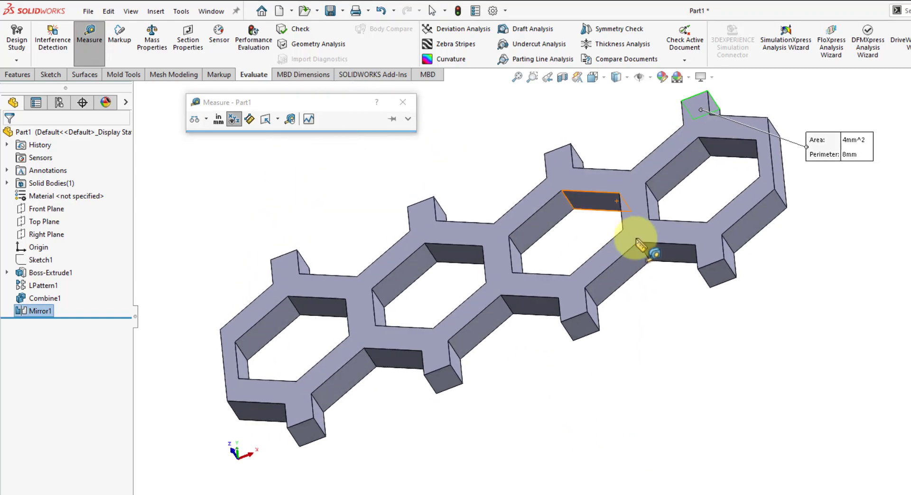
click(706, 274)
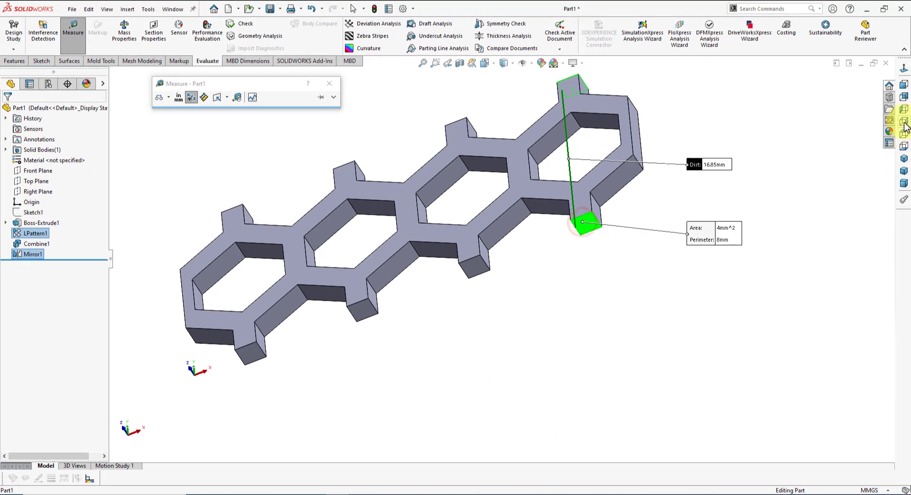
click(900, 92)
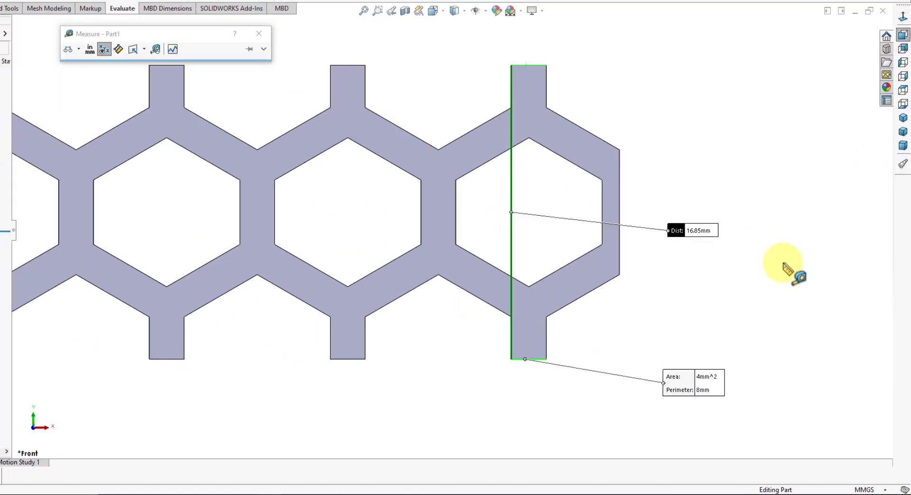
Copy the 16.85 mm distance into Notepad, close Measure and zoom to fit
click(618, 138)
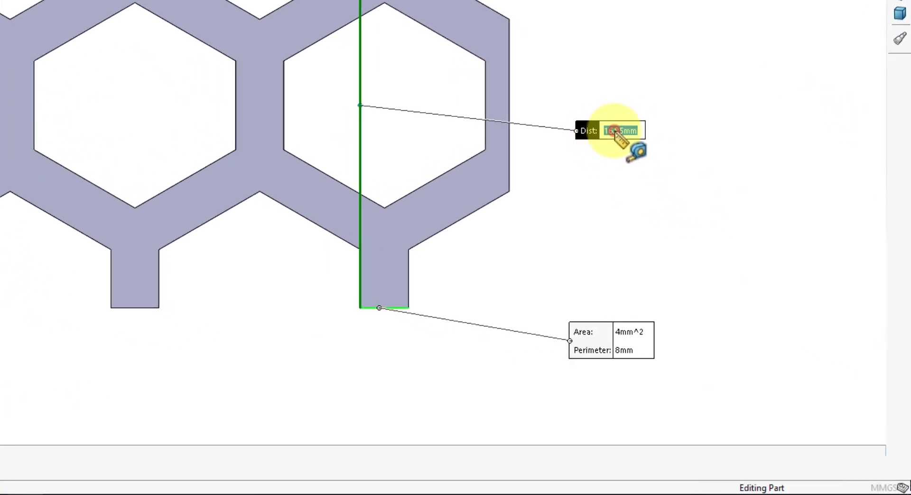
right_click(618, 137)
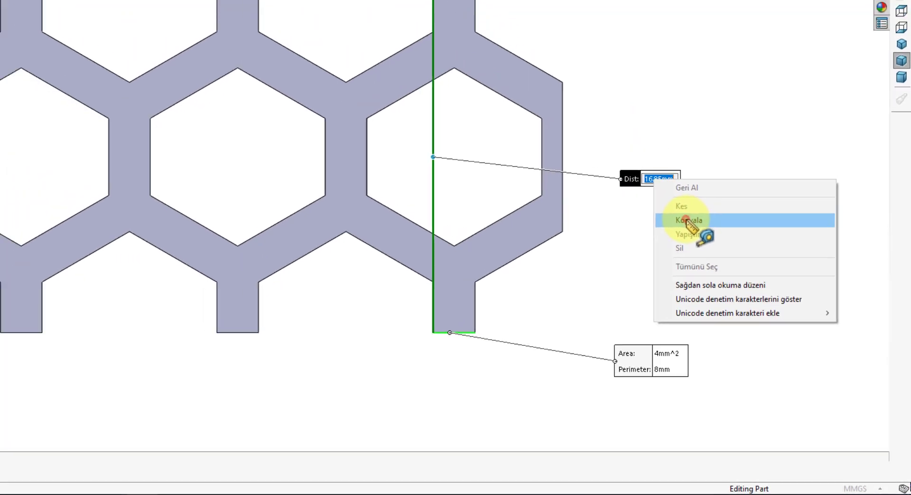
click(636, 177)
key(alt+Tab)
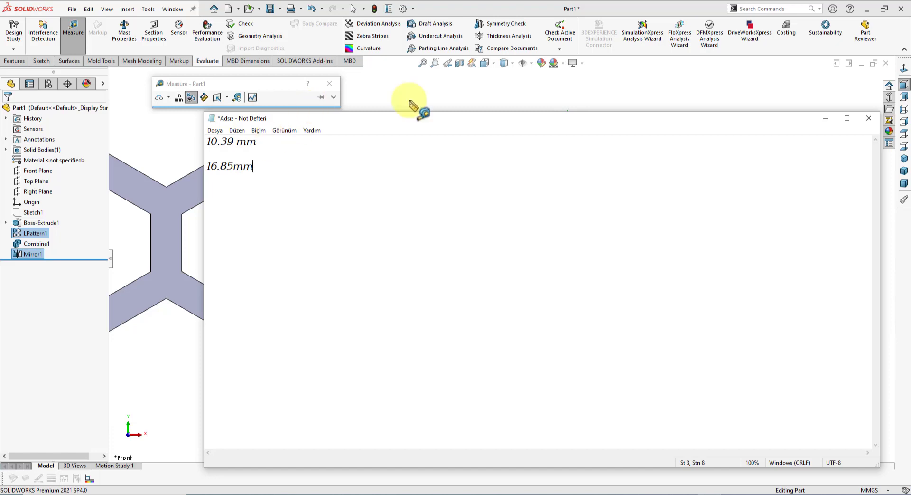
click(828, 118)
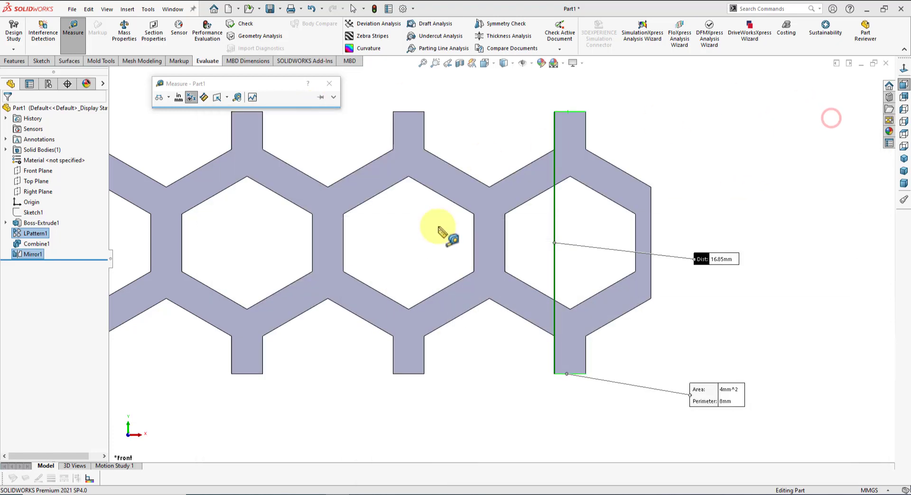
click(334, 83)
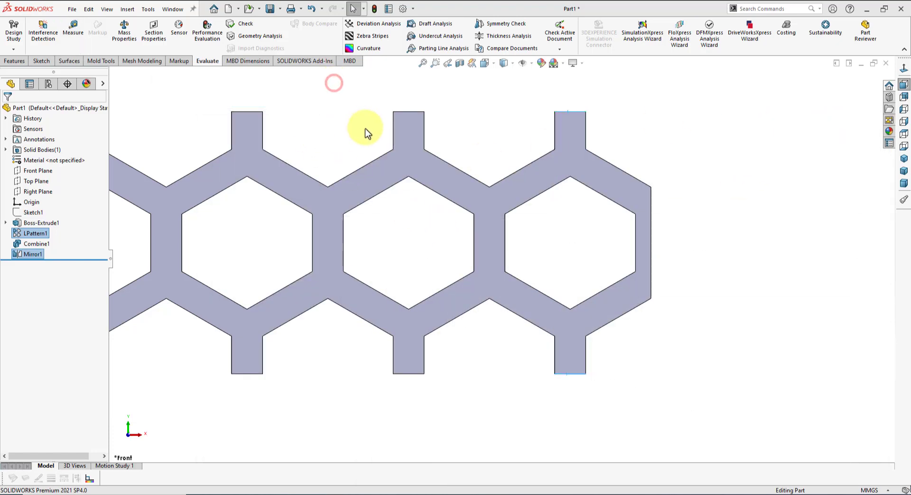
click(422, 64)
Set up a linear pattern of the hexagon row body along the pillar edge direction
click(292, 177)
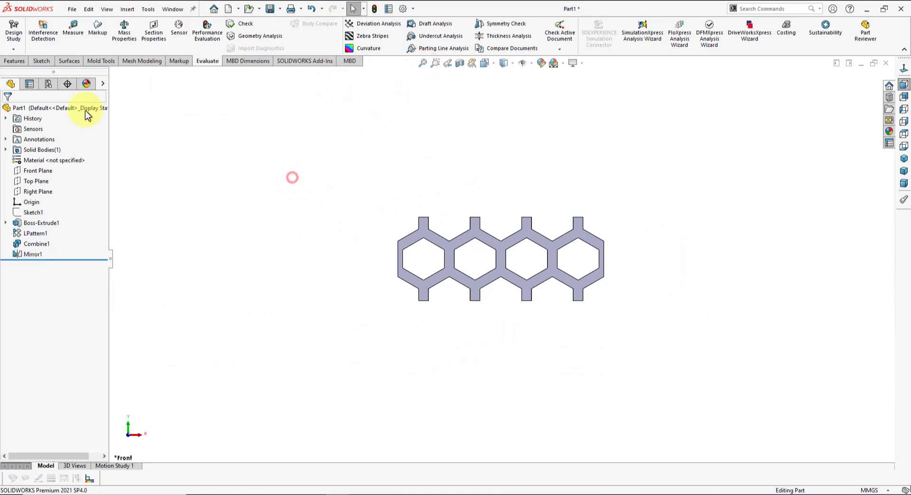
click(18, 62)
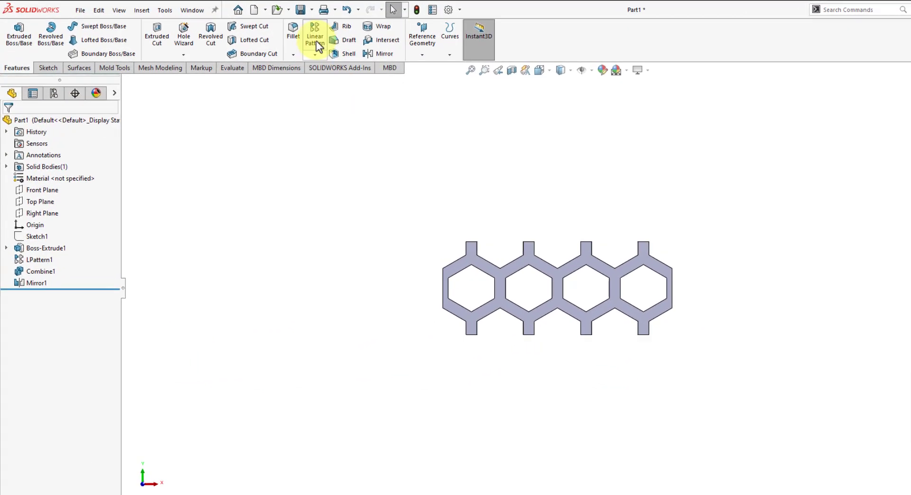
click(337, 33)
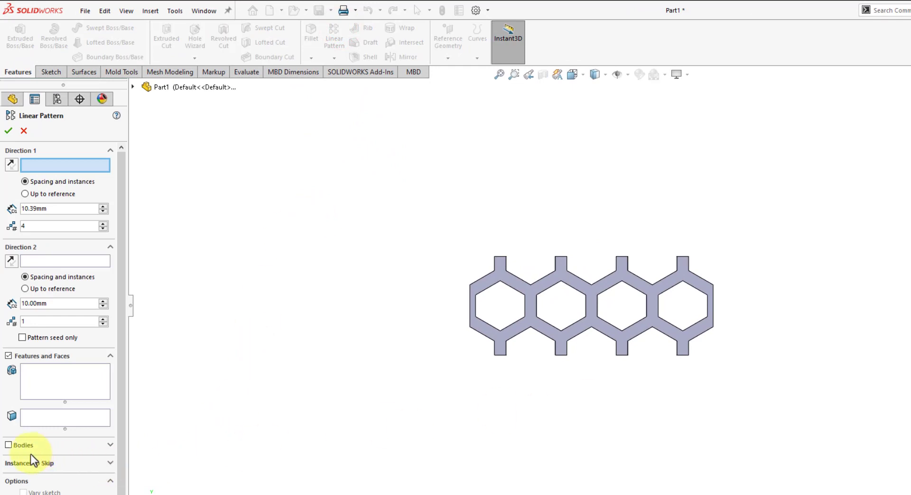
click(7, 445)
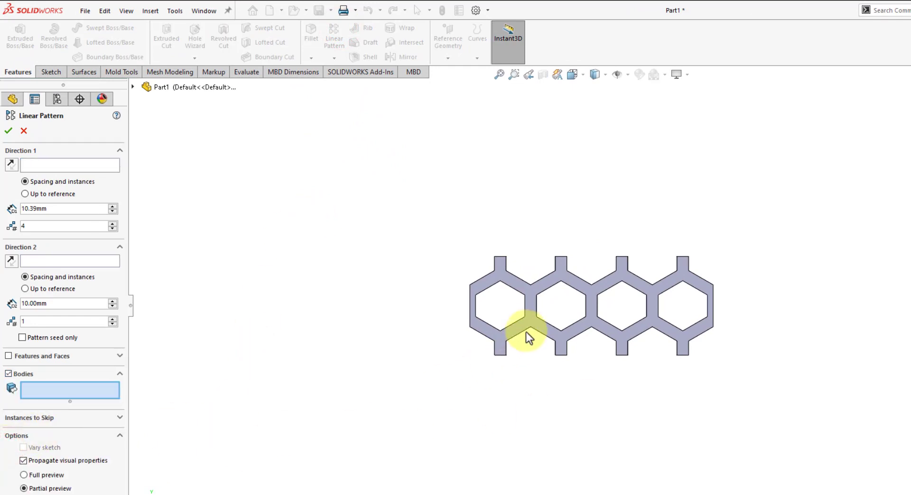
click(528, 319)
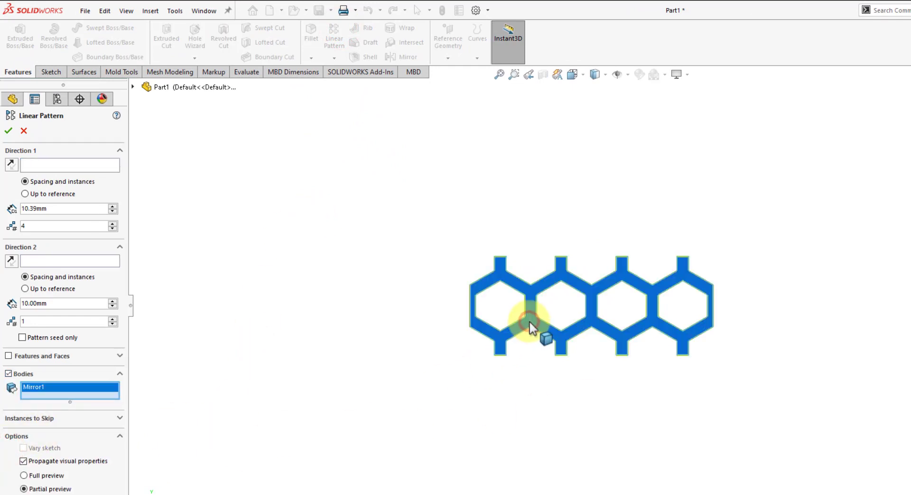
click(64, 166)
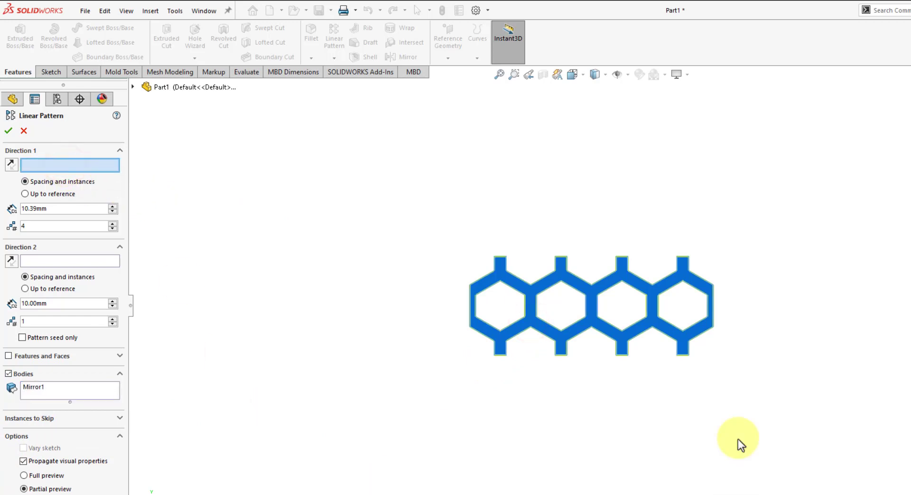
scroll(689, 364, down, 1)
scroll(689, 364, down, 2)
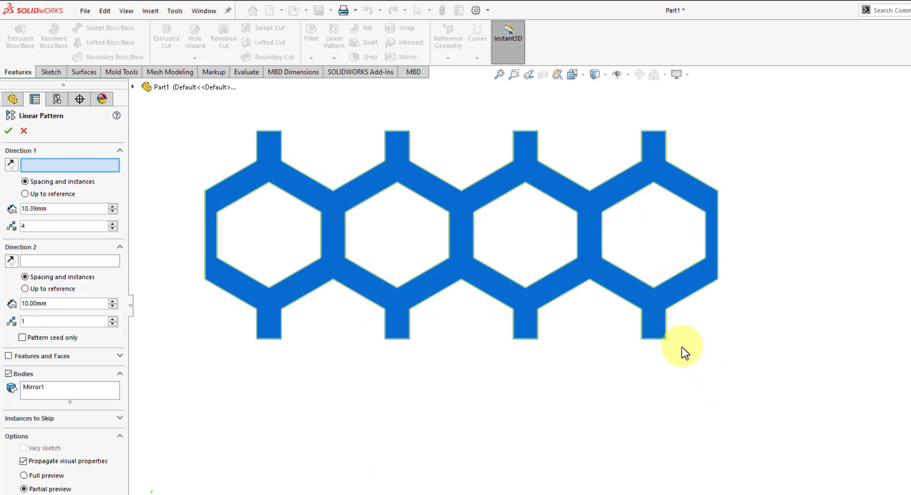
click(667, 323)
scroll(702, 380, up, 3)
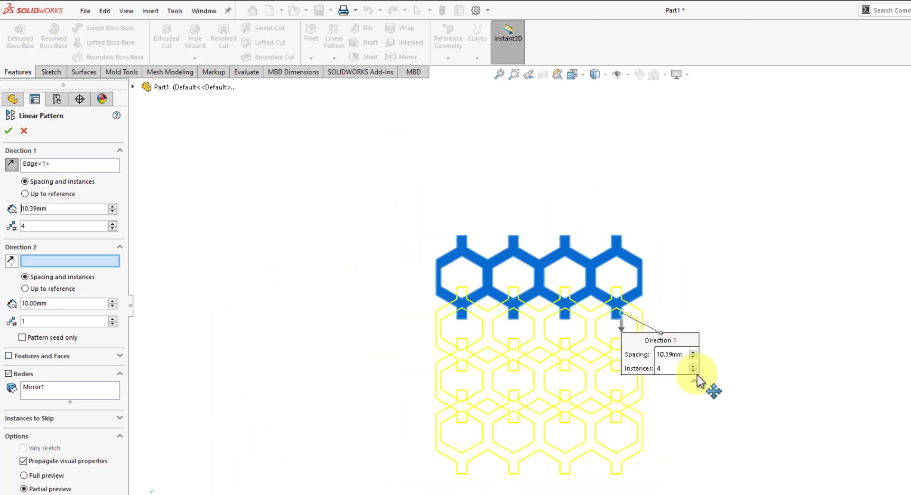
scroll(710, 387, up, 1)
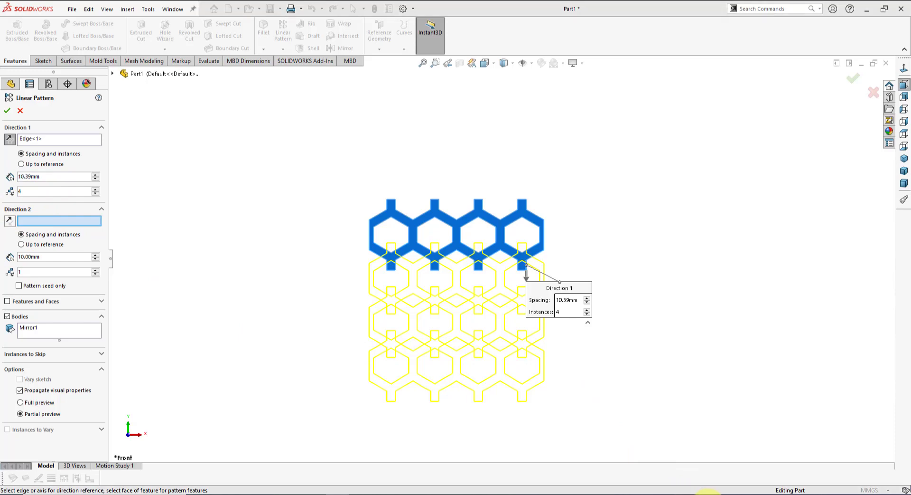
Set the row spacing to 16.85 mm with 4 instances and accept LPattern2
click(684, 489)
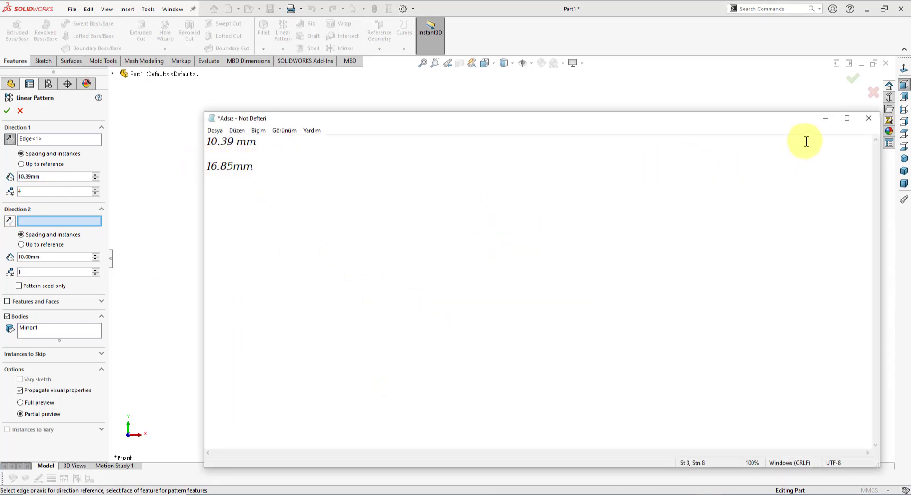
click(826, 118)
text(16.85)
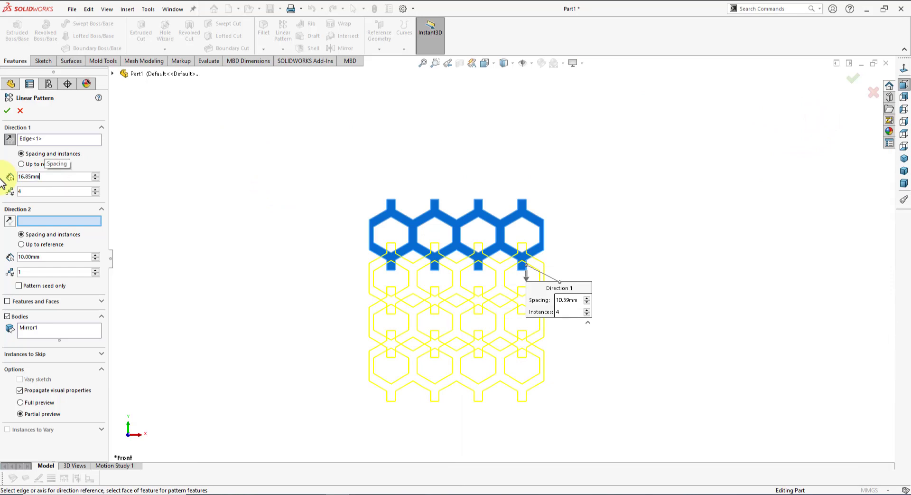
key(Return)
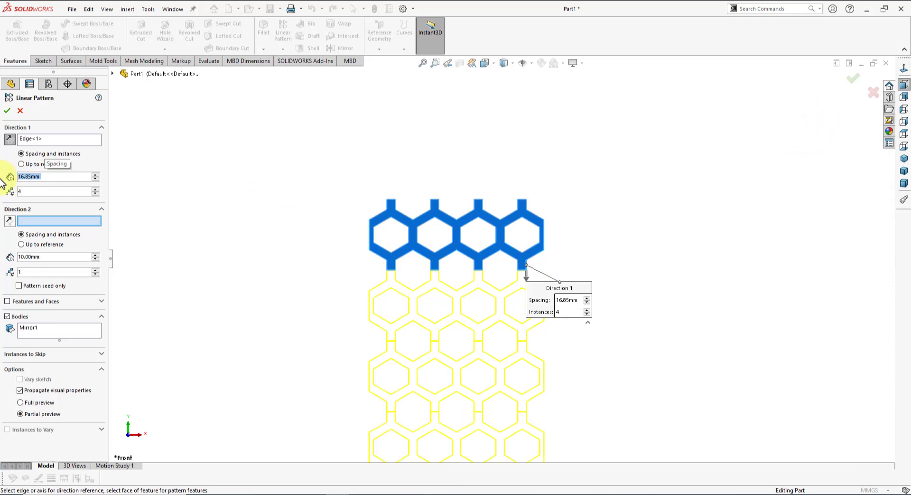
click(7, 112)
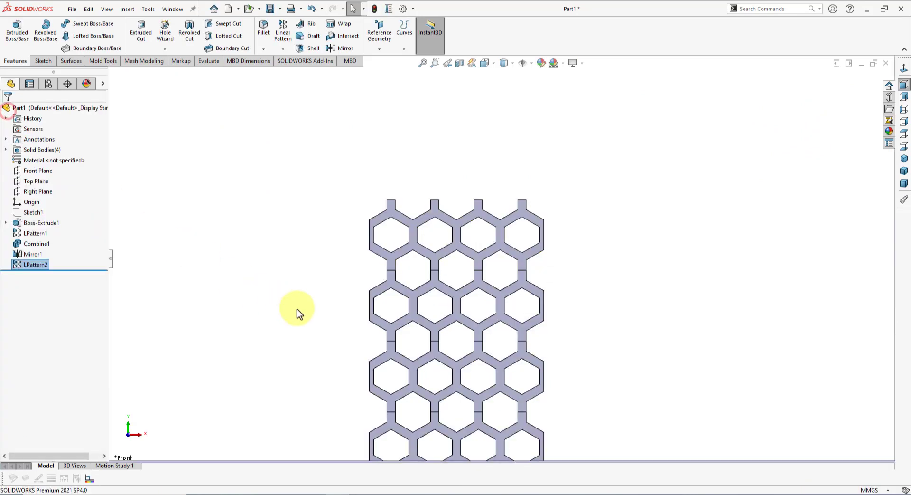
Box-select all the honeycomb bodies in the panel
scroll(568, 336, up, 2)
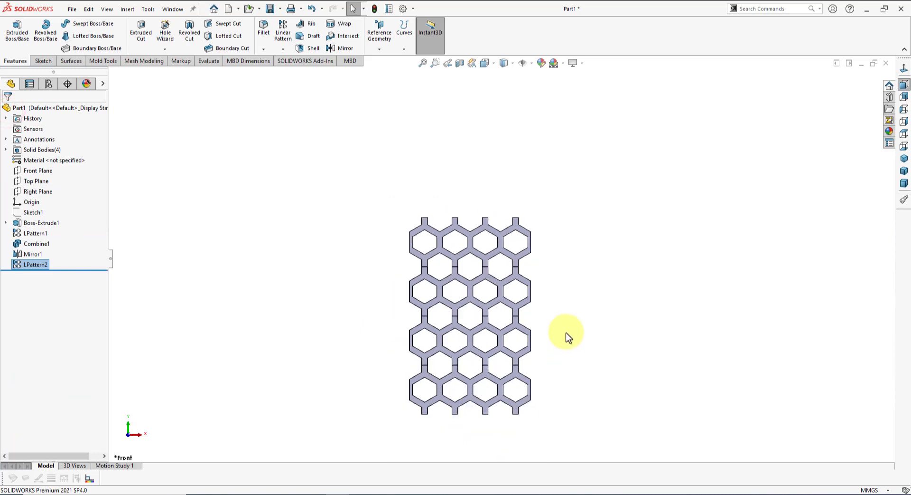
click(587, 171)
scroll(478, 377, down, 3)
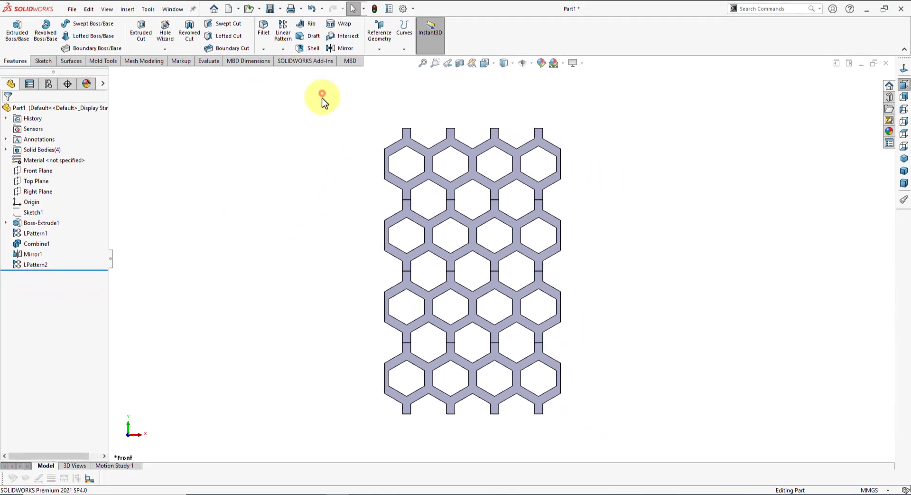
mouse_move(322, 93)
mouse_down()
mouse_move(352, 298)
mouse_move(628, 432)
mouse_up()
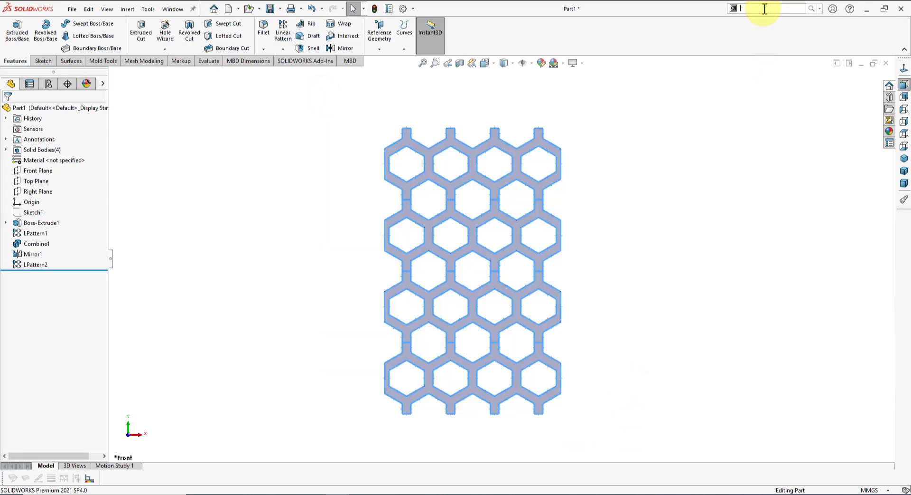
Combine all four honeycomb bodies with Add into Combine2 and view it isometrically
text(dom)
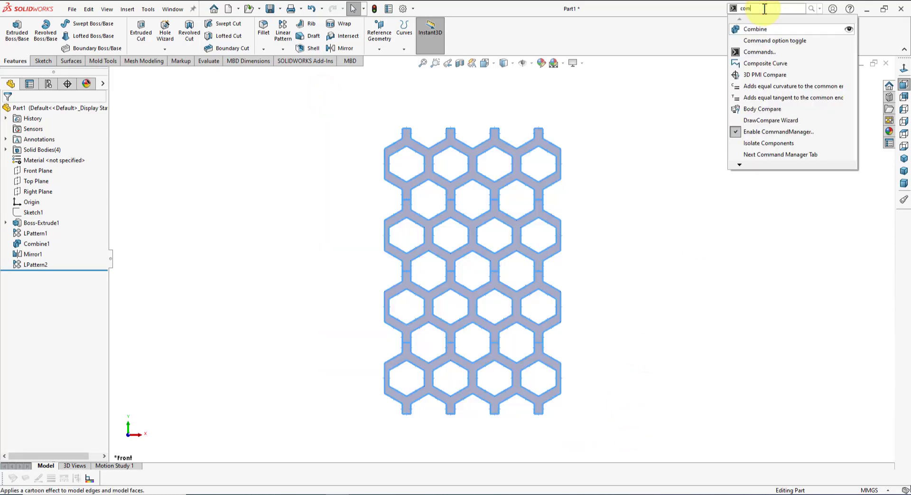
click(757, 29)
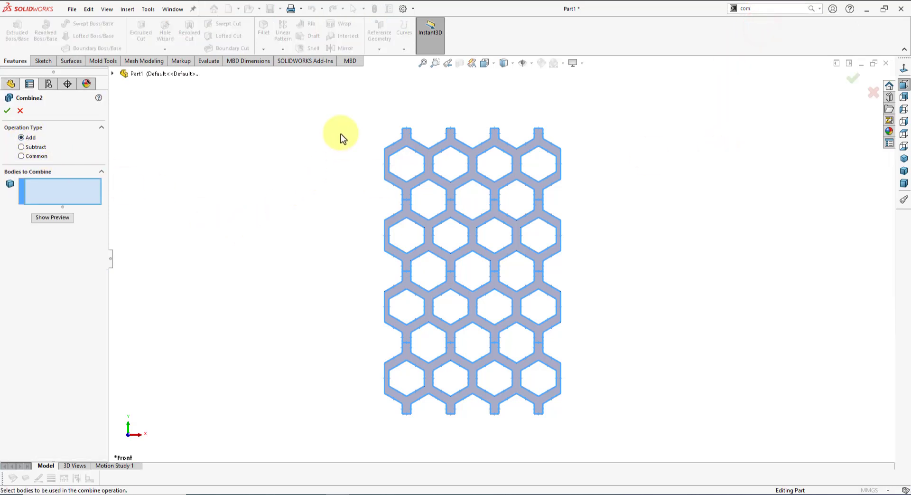
drag(336, 113, 645, 426)
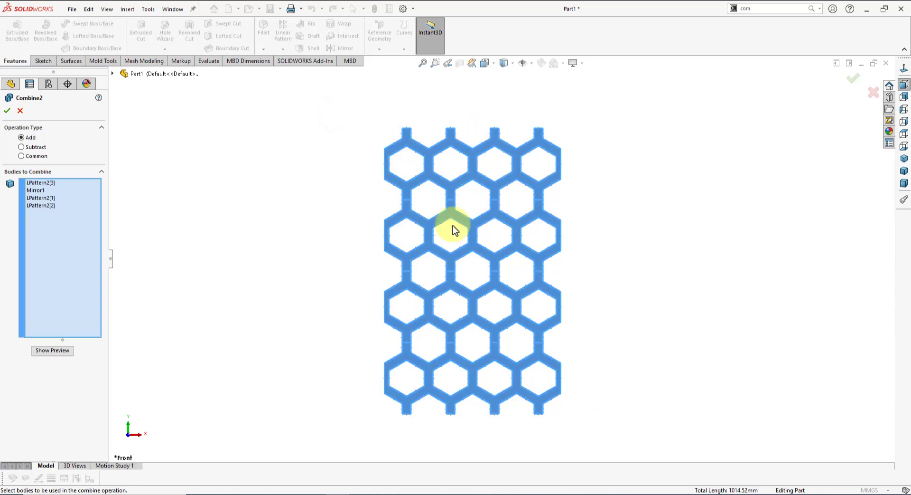
right_click(239, 244)
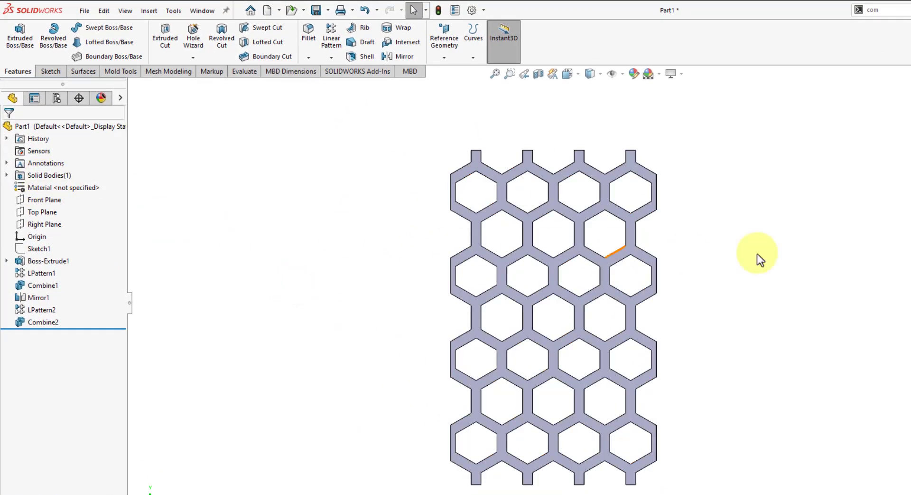
key(ctrl+7)
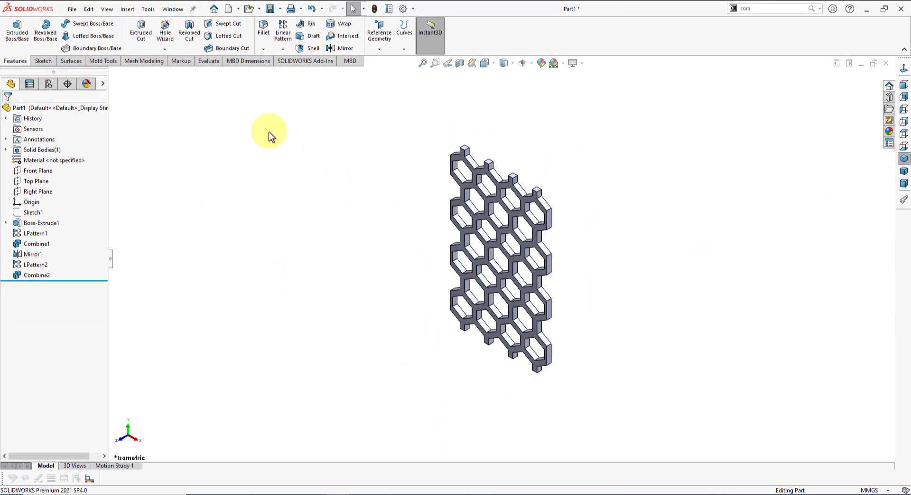
Flex Combine2 with a 180° bend into a curved half tube as Flex1
click(127, 9)
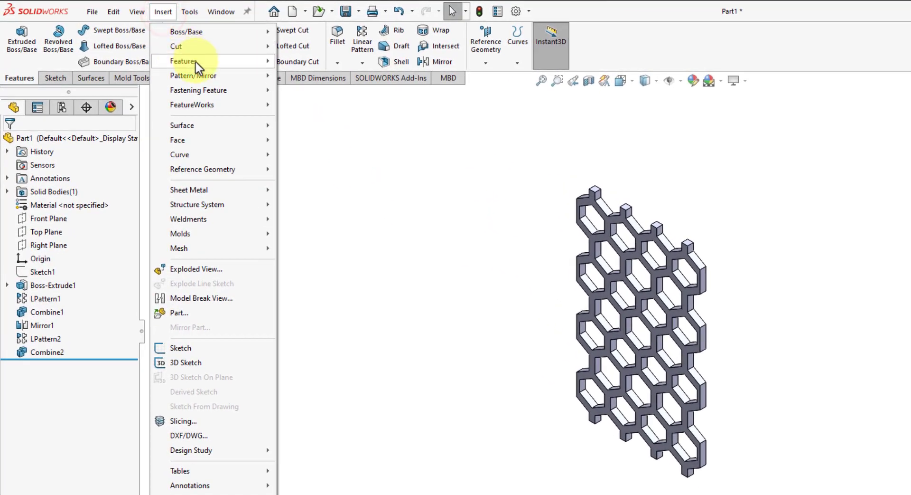
mouse_move(184, 61)
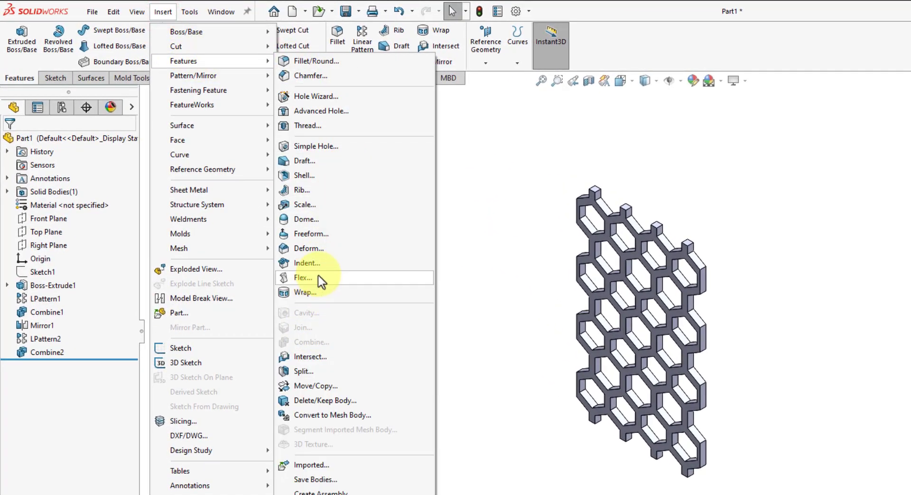
click(318, 277)
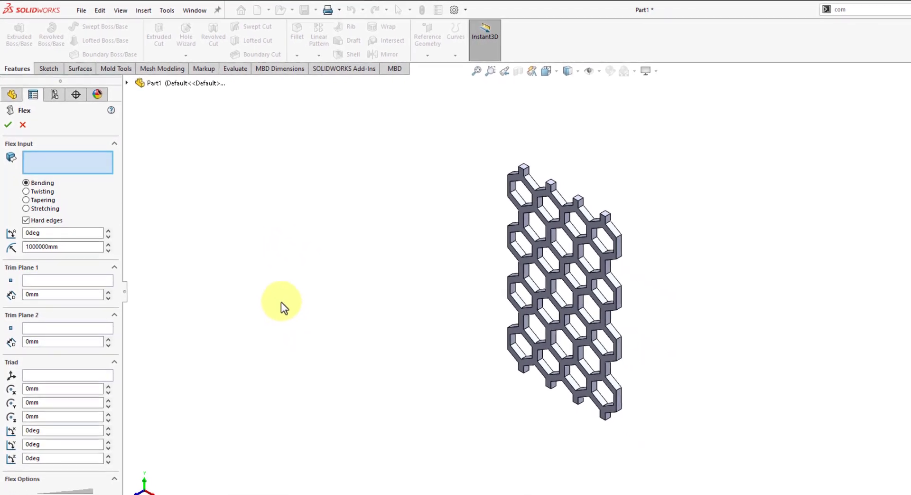
click(546, 283)
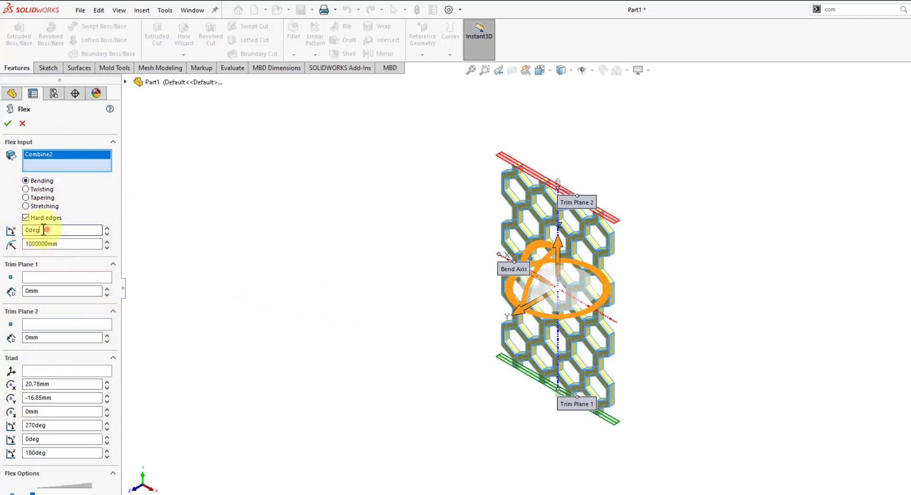
double_click(43, 229)
text(180)
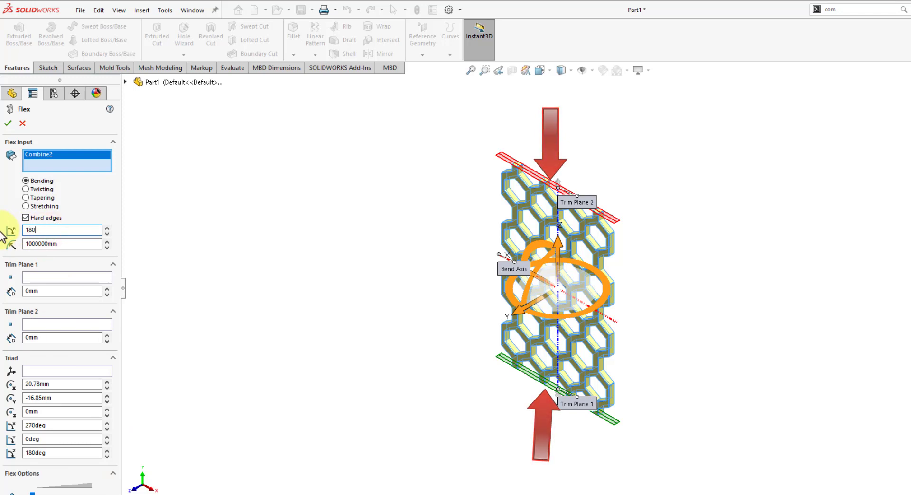
key(Return)
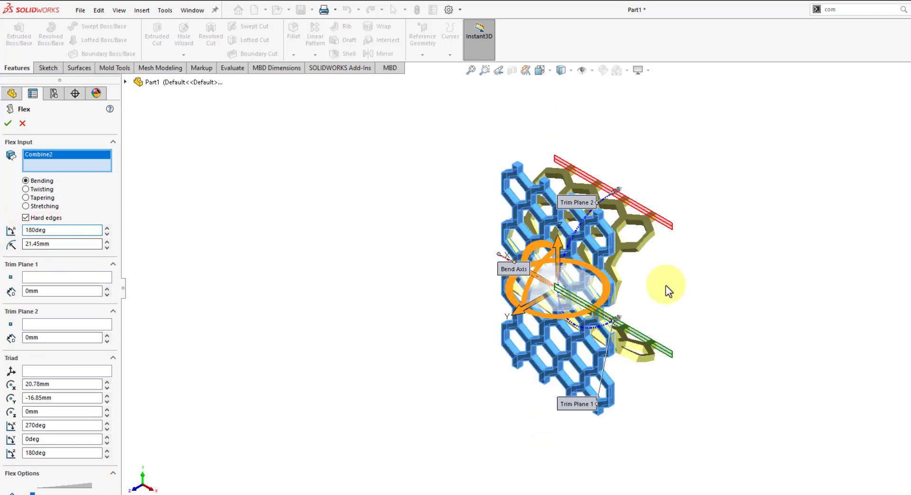
click(8, 124)
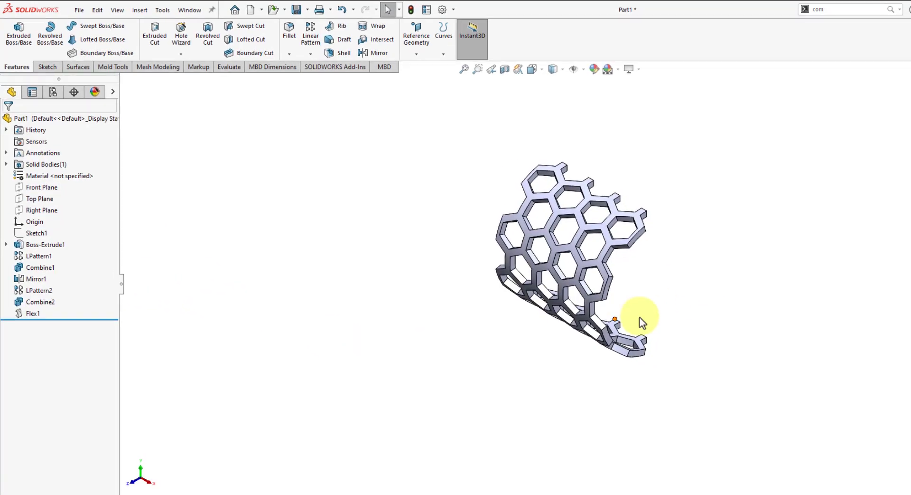
scroll(604, 271, down, 3)
middle_drag(587, 304, 555, 259)
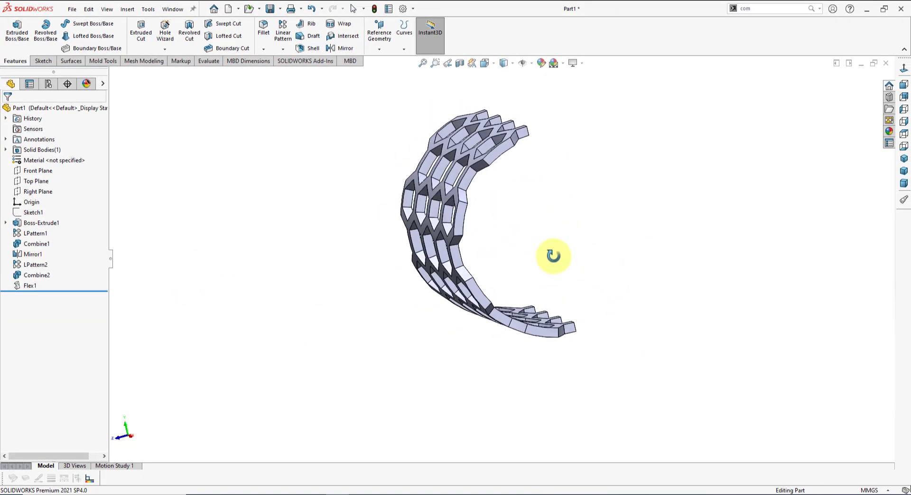
click(905, 162)
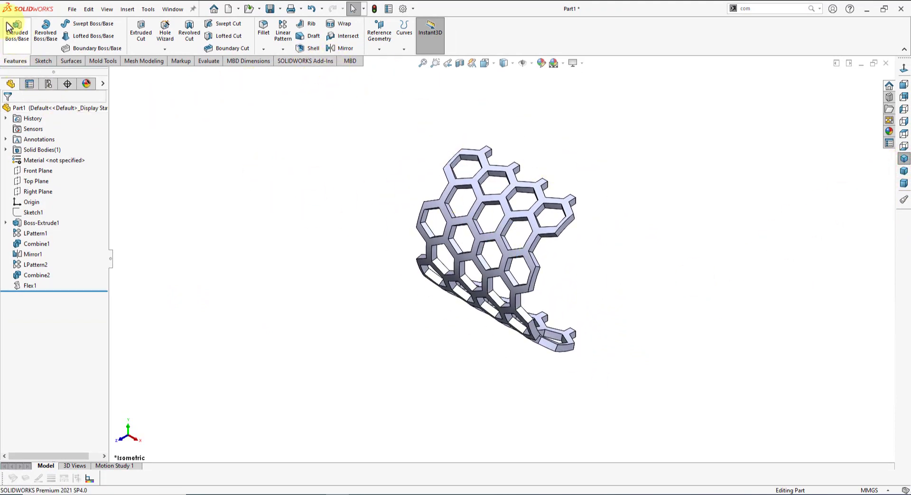
Mirror Flex1 about its strut end face into a full tube, then view it from the front
click(340, 48)
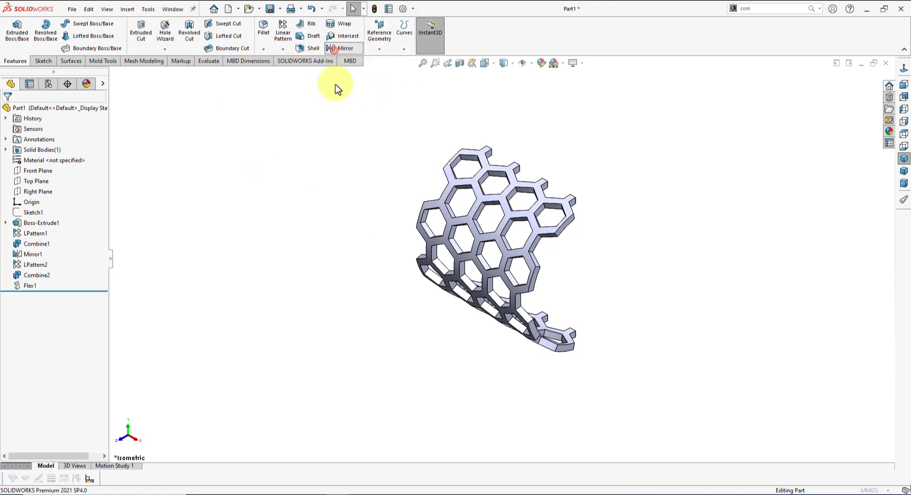
click(42, 201)
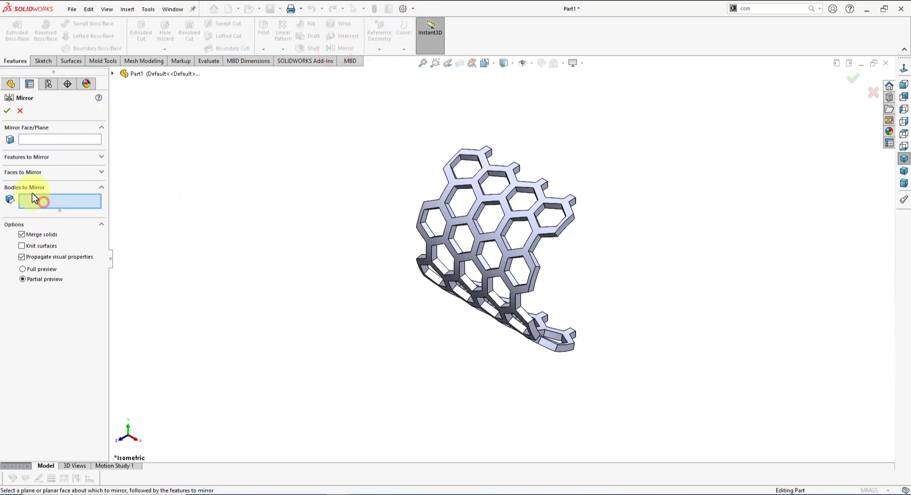
click(529, 218)
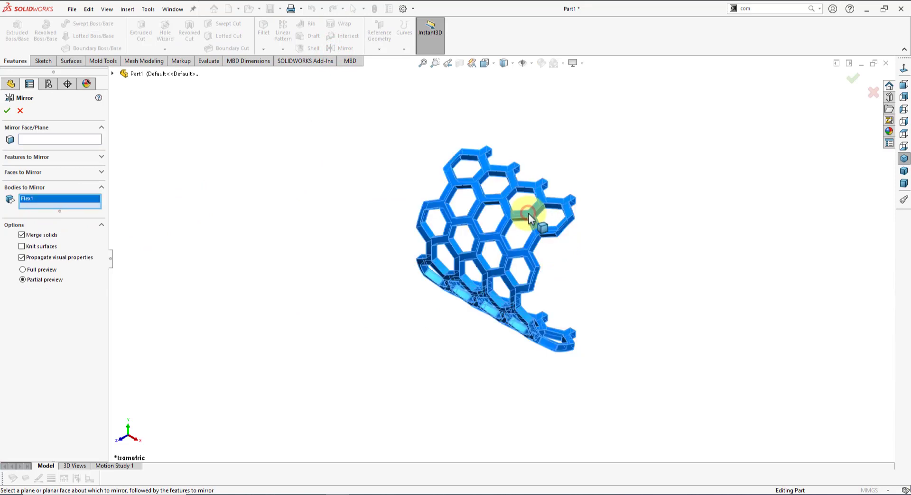
click(61, 140)
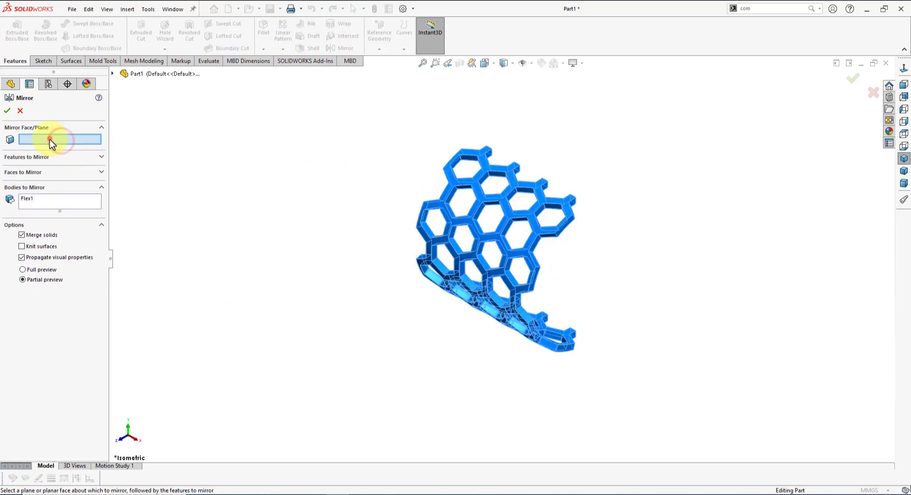
mouse_move(372, 218)
middle_down()
mouse_move(340, 243)
mouse_move(363, 256)
mouse_move(559, 166)
middle_up()
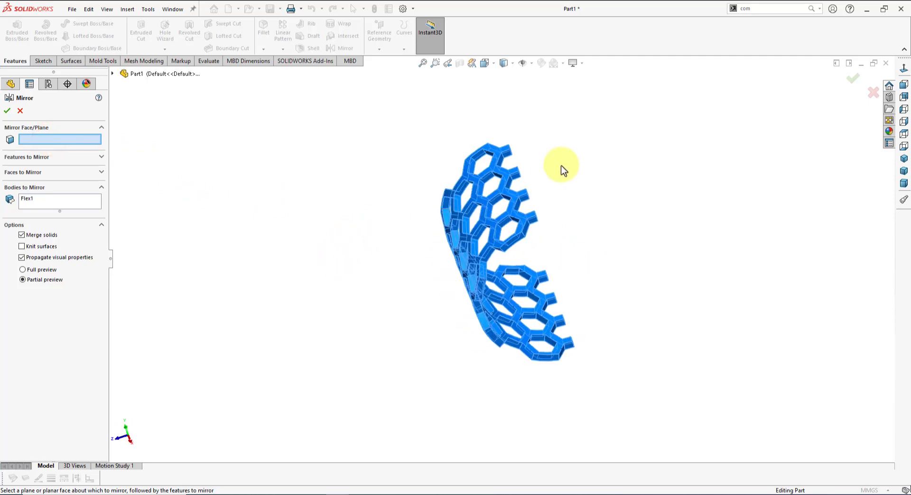
scroll(518, 193, down, 3)
scroll(504, 218, down, 3)
scroll(509, 226, down, 1)
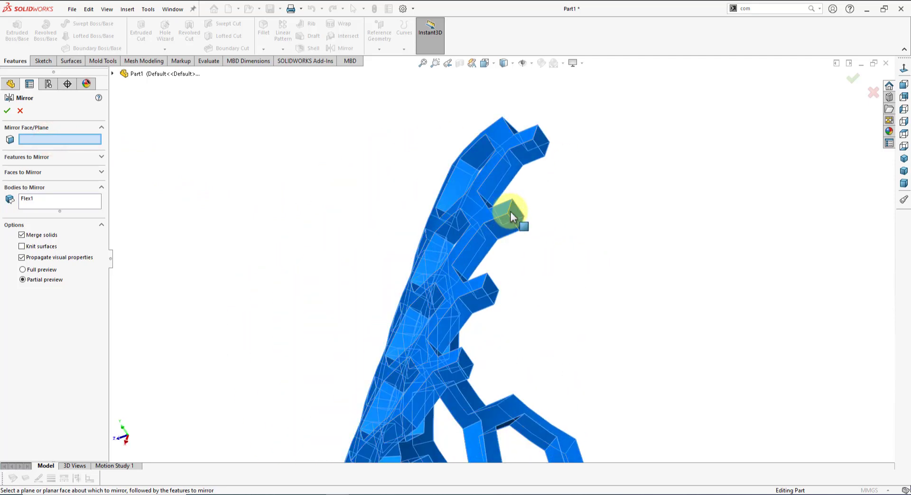
click(512, 216)
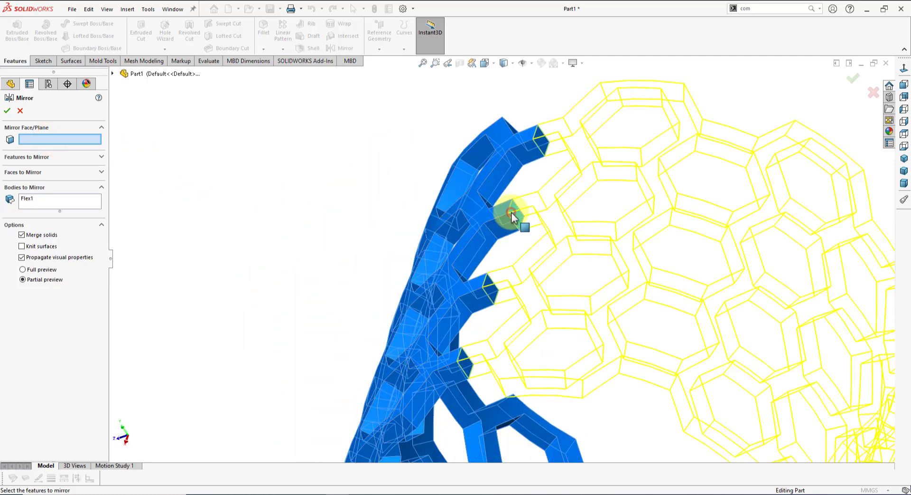
click(9, 112)
key(f)
click(904, 158)
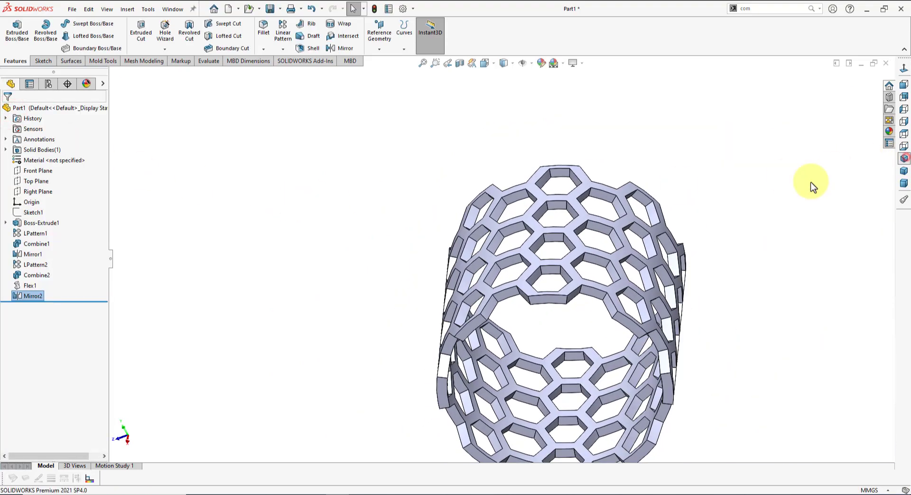
click(904, 84)
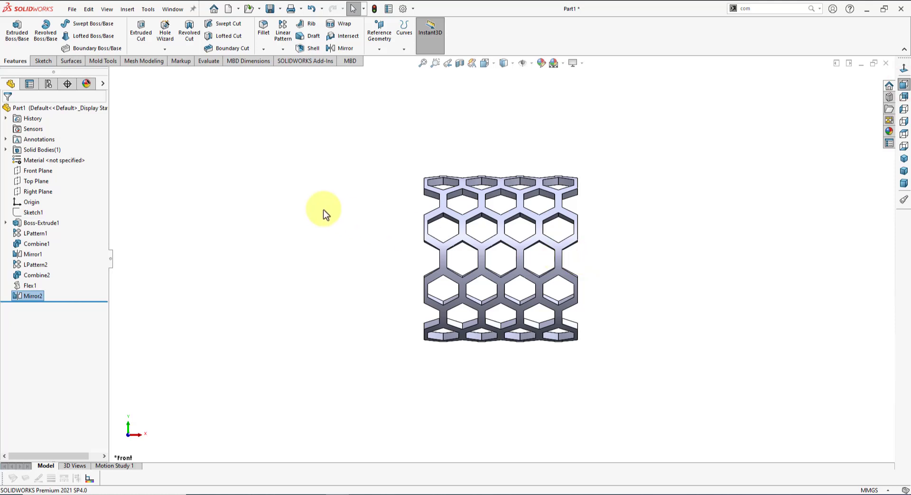
Start a Flex feature on the honeycomb body
click(316, 205)
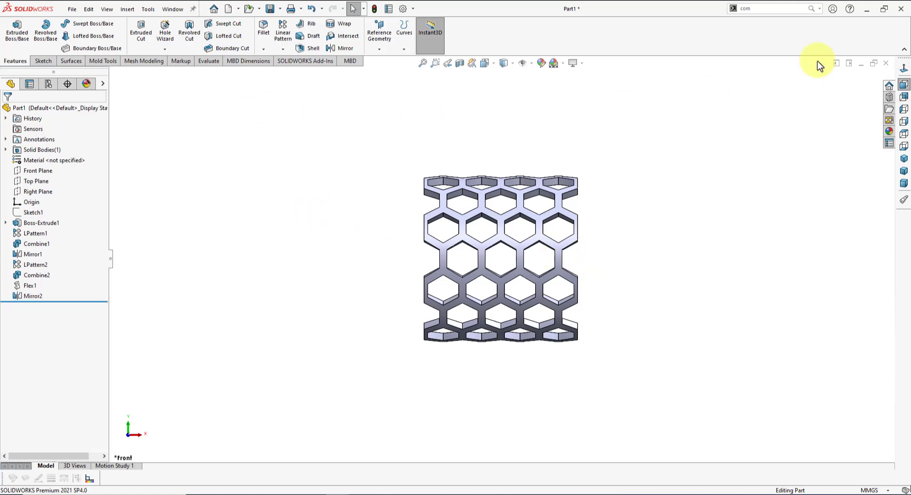
click(128, 11)
mouse_move(143, 47)
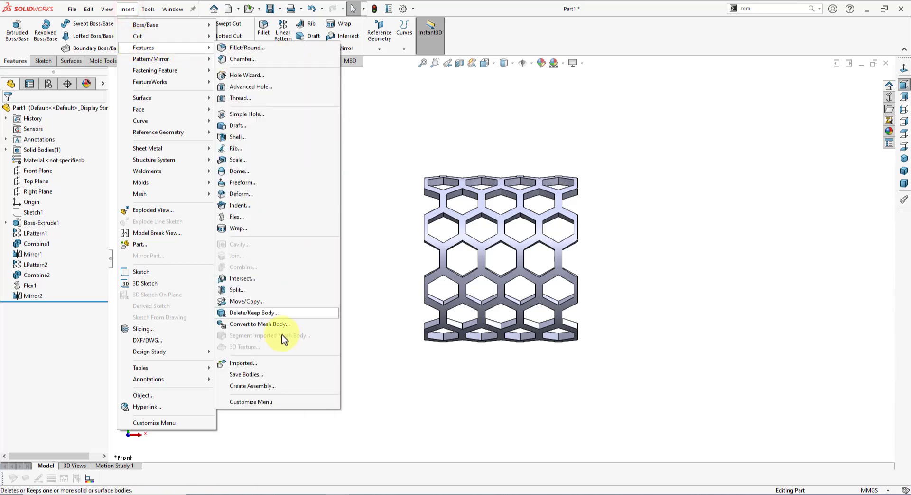
click(221, 218)
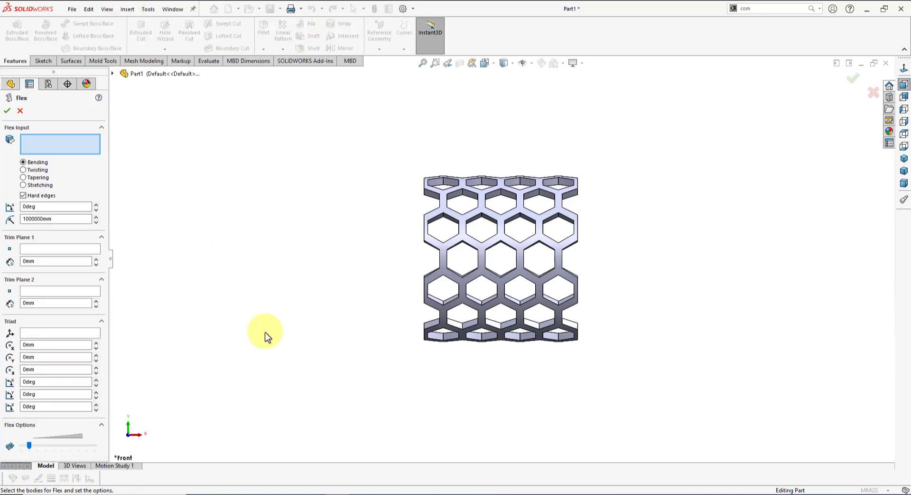
click(525, 258)
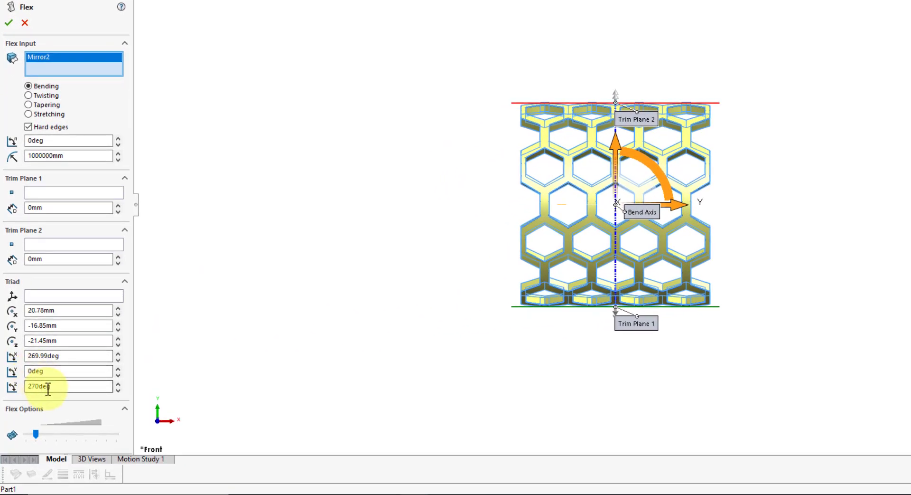
Set the Flex triad rotations X, Y and Z to 90 degrees
double_click(71, 355)
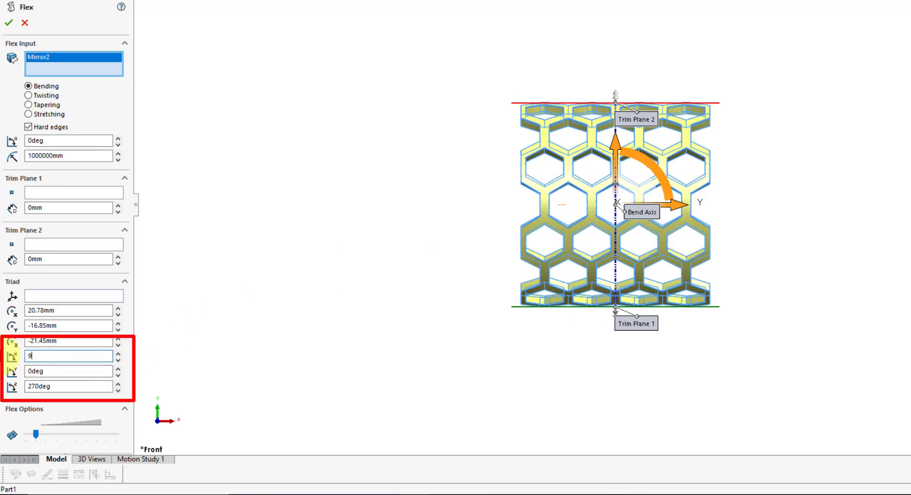
text(0)
click(50, 376)
click(53, 371)
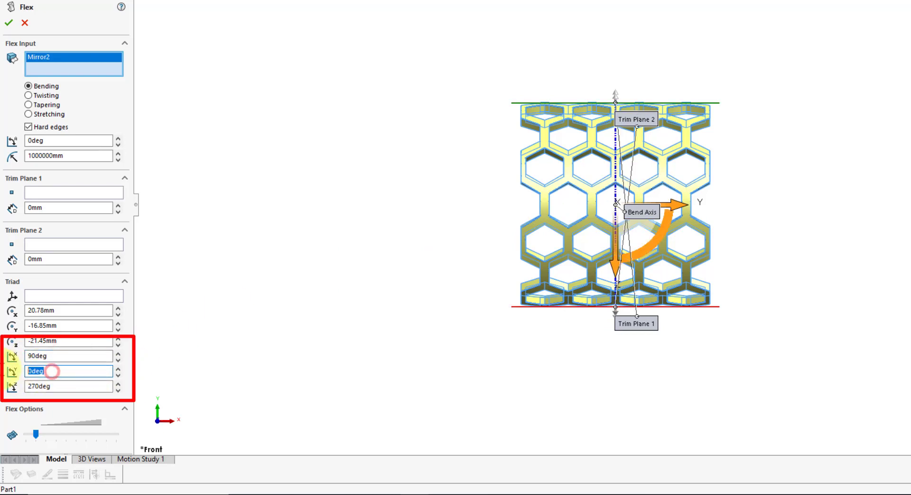
text(90)
key(Return)
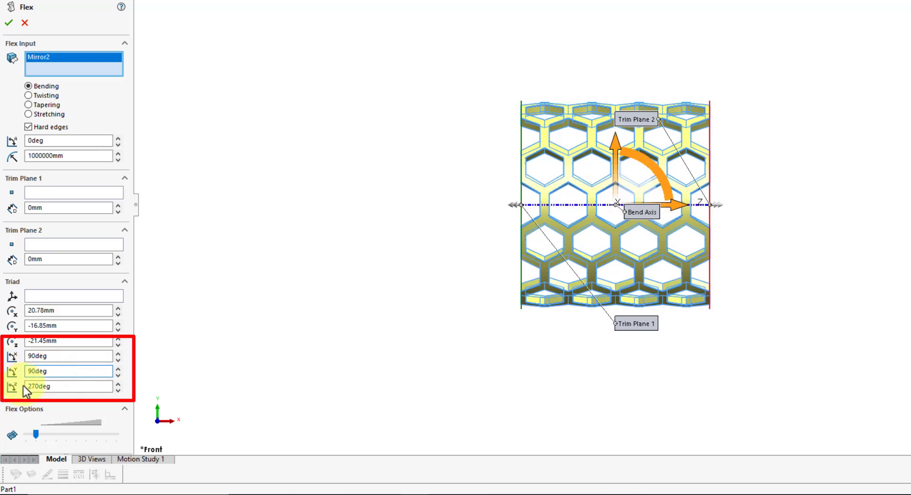
click(69, 386)
text(90)
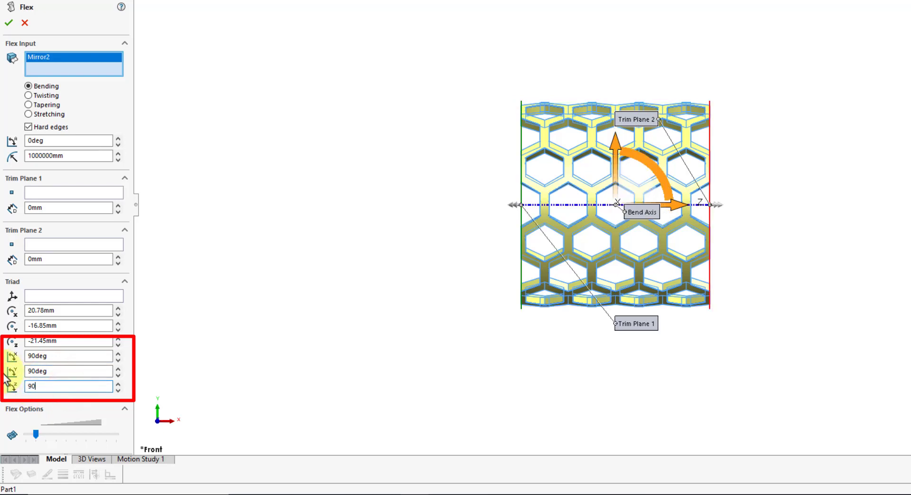
key(Return)
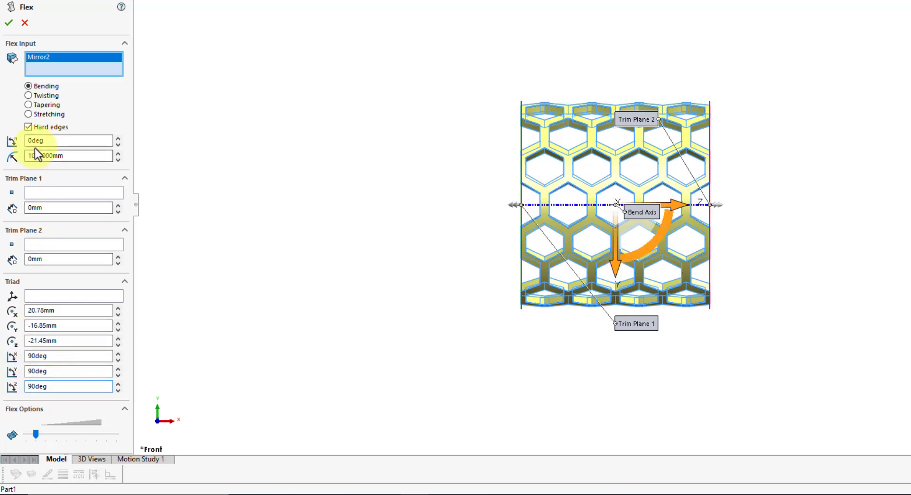
Set a positive 30 degree bend angle and accept the Flex feature
click(59, 141)
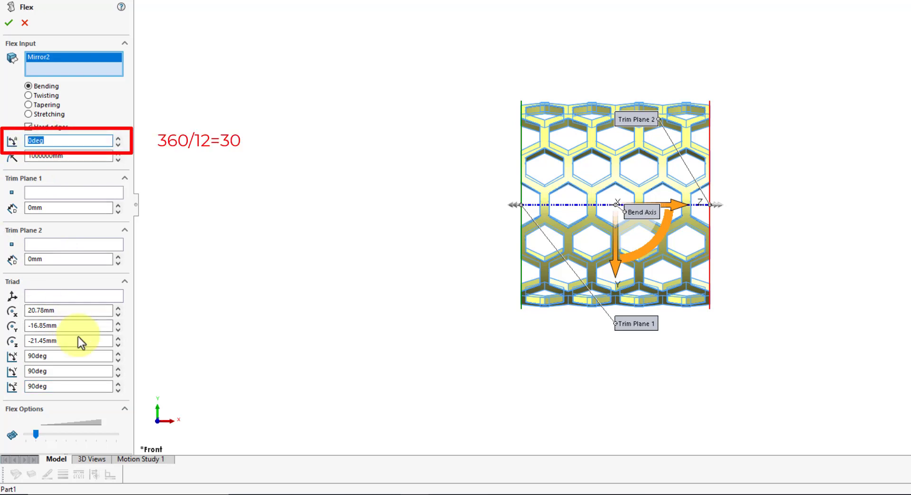
text(30)
key(Return)
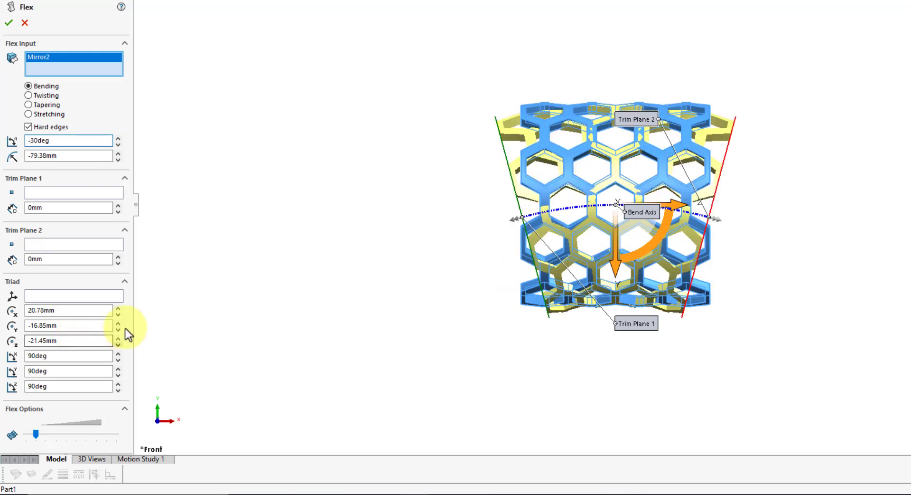
click(68, 141)
text(3)
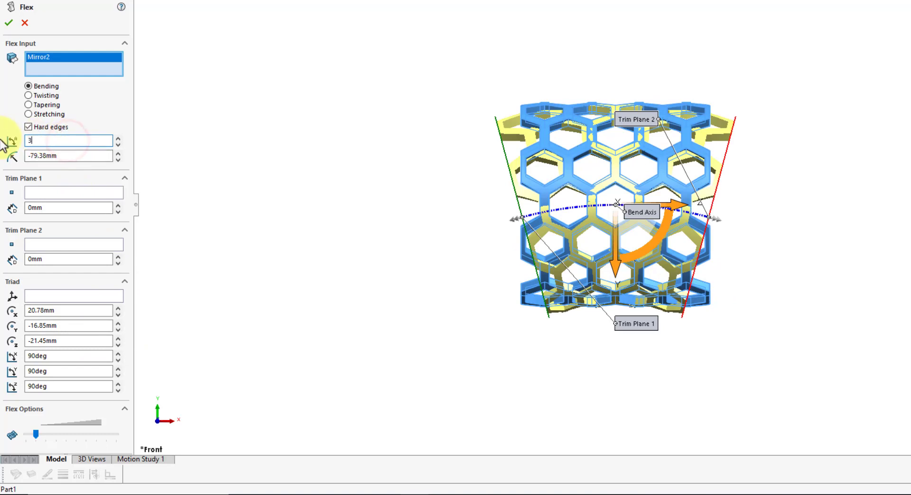
text(0)
key(Return)
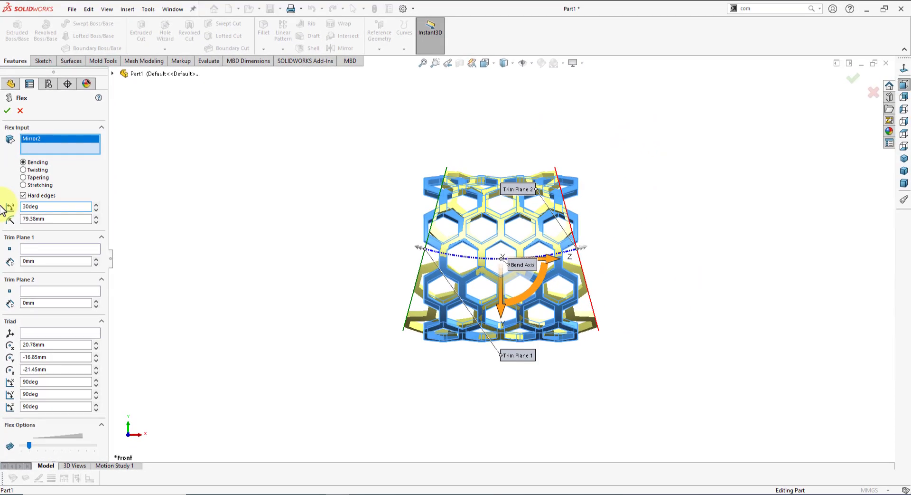
click(8, 110)
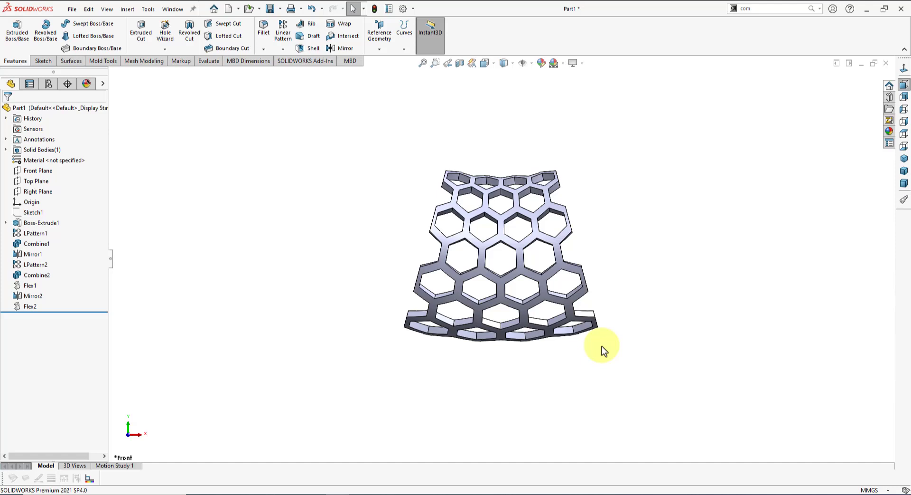
Start a sketch on the Front Plane with infinite-length lines enabled
click(43, 172)
click(71, 159)
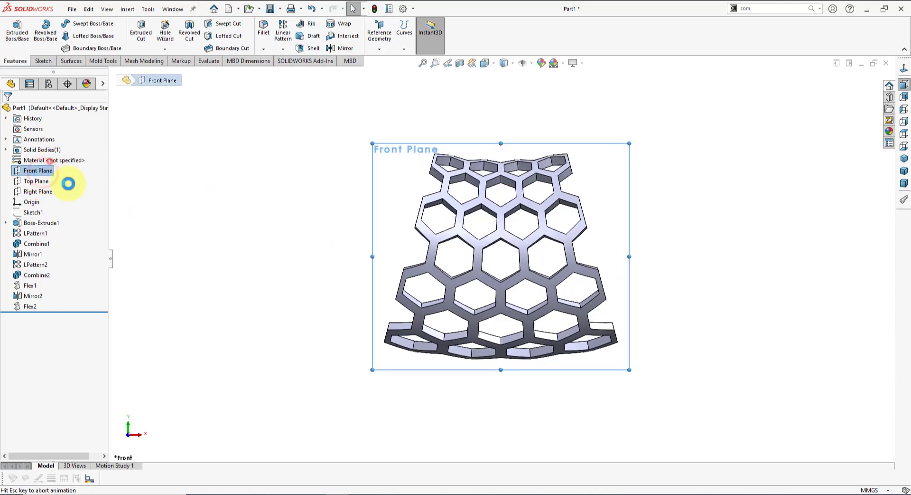
click(264, 309)
scroll(271, 313, down, 2)
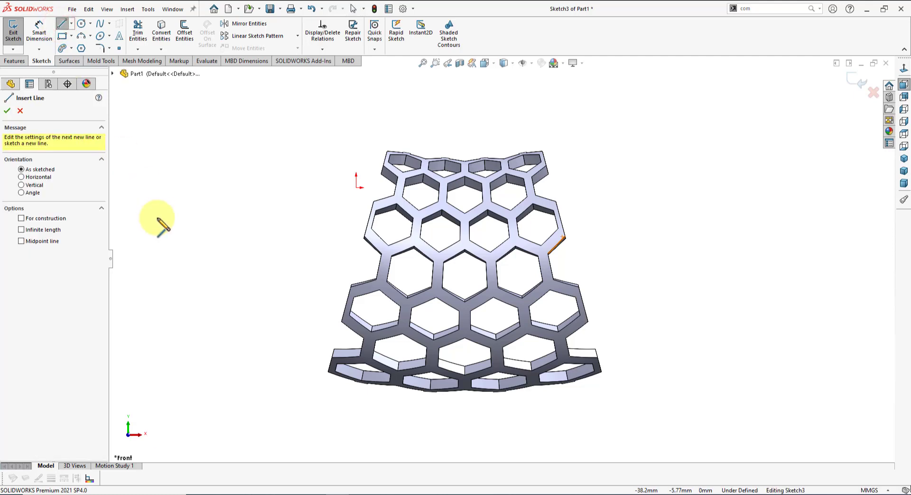
click(21, 229)
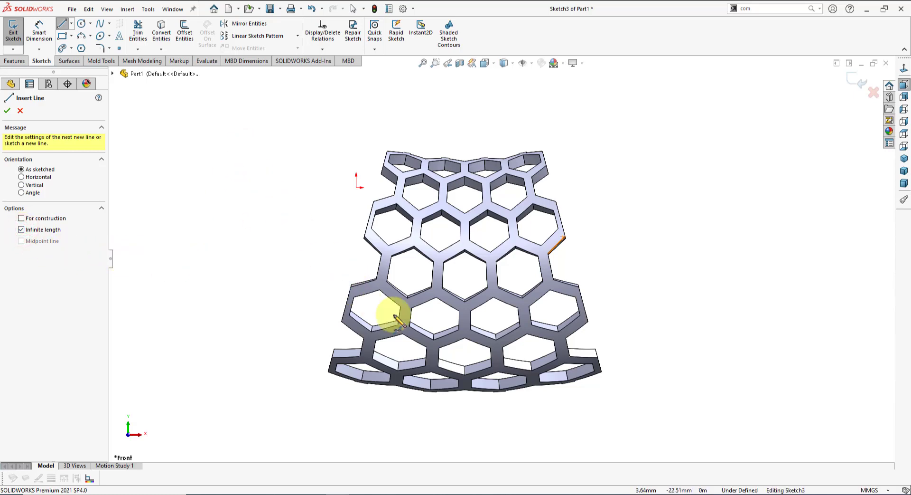
Draw an infinite line along the wedge's left slanted edge
scroll(416, 285, down, 2)
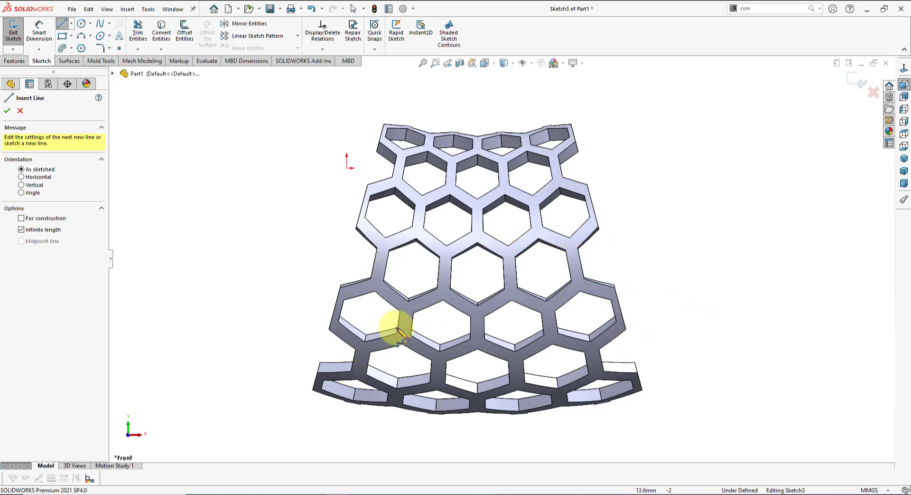
scroll(356, 313, down, 2)
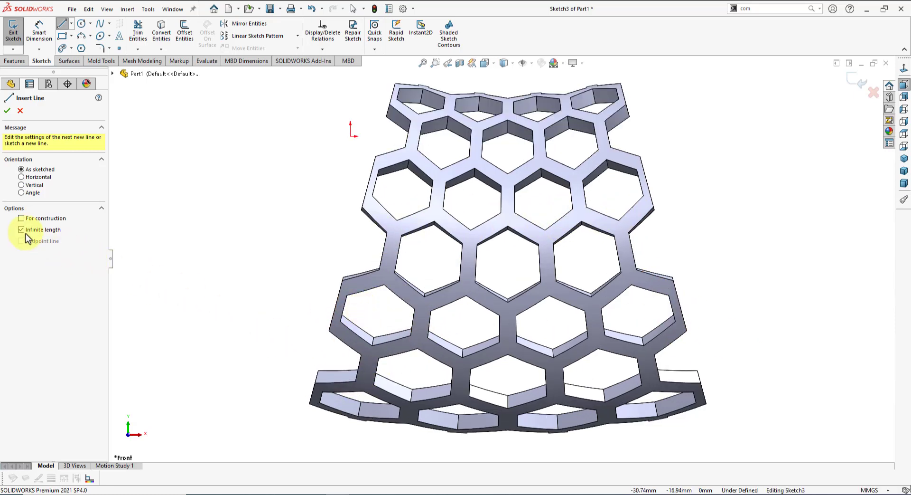
click(330, 334)
click(342, 285)
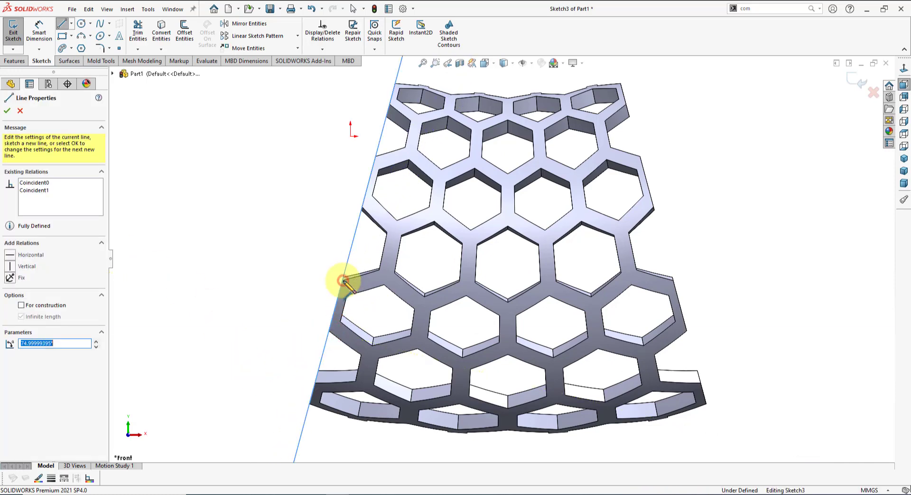
right_click(342, 281)
click(364, 289)
scroll(401, 323, up, 5)
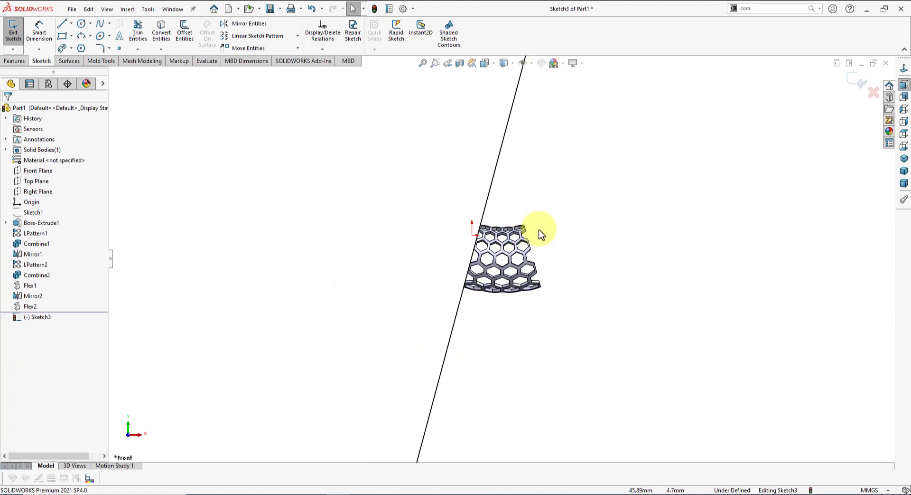
scroll(535, 224, down, 2)
scroll(513, 244, down, 3)
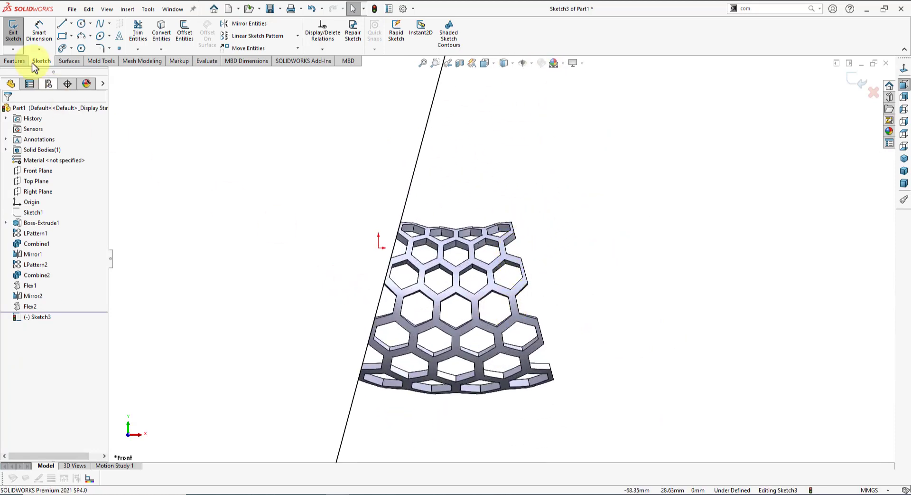
Draw a second infinite line along the wedge's right slanted edge
click(62, 23)
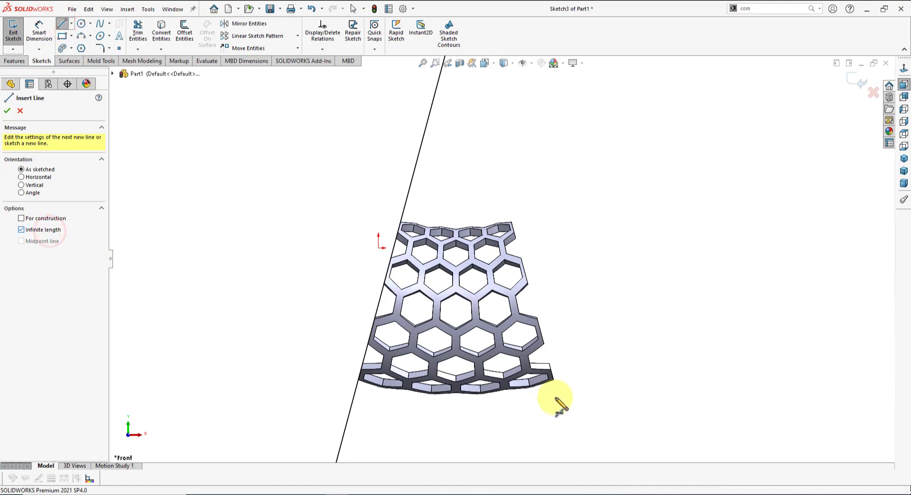
scroll(551, 380, down, 2)
scroll(540, 336, down, 2)
scroll(533, 322, down, 3)
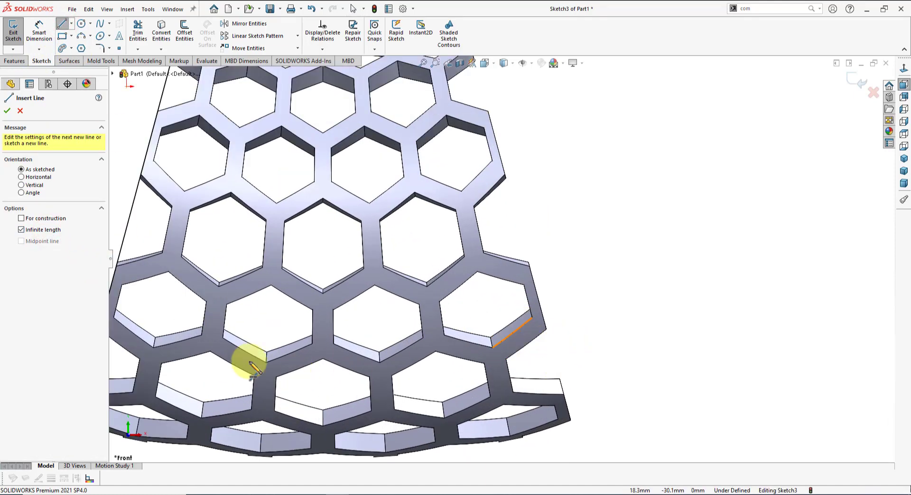
click(546, 327)
click(530, 267)
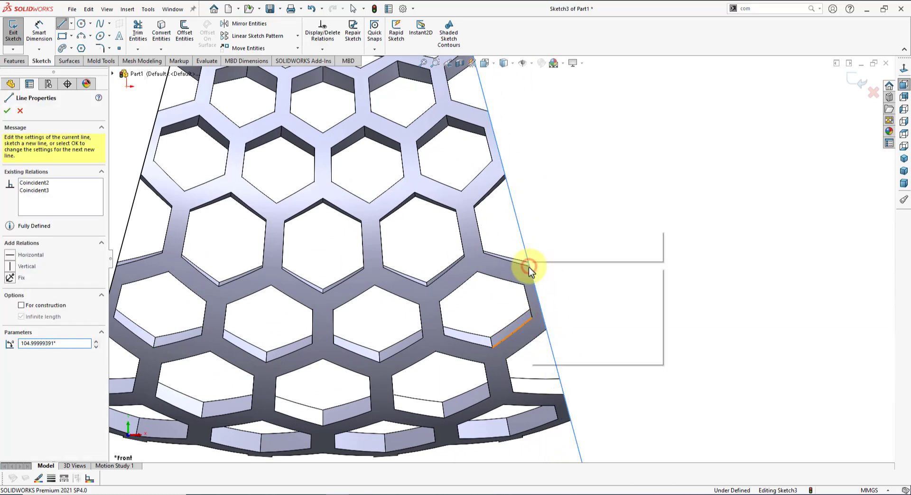
key(Escape)
scroll(553, 332, up, 4)
scroll(559, 336, up, 2)
scroll(559, 335, up, 3)
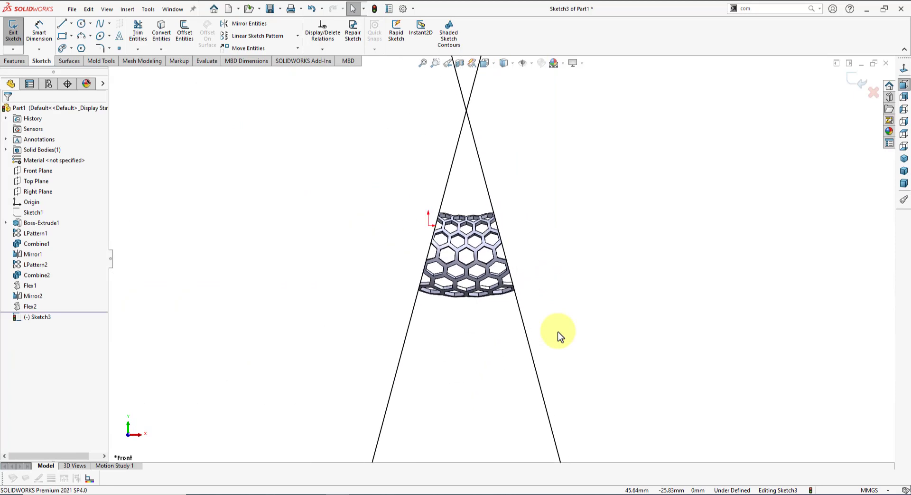
scroll(535, 198, up, 2)
scroll(480, 157, down, 3)
scroll(483, 166, down, 1)
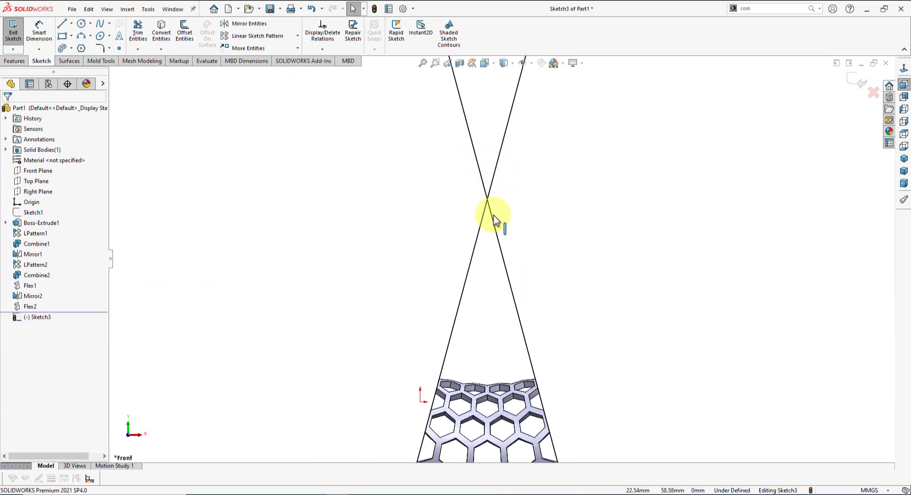
scroll(498, 186, down, 2)
scroll(508, 237, down, 1)
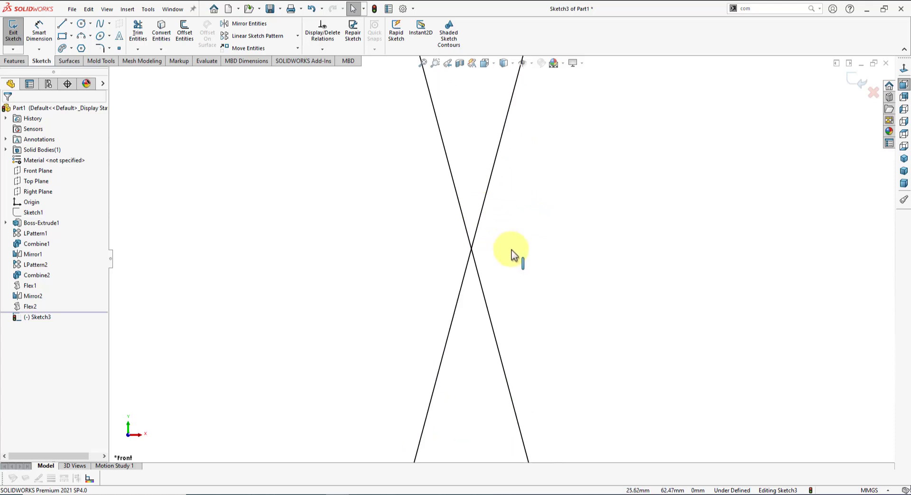
Place a sketch point and constrain it to the two lines' intersection
click(120, 49)
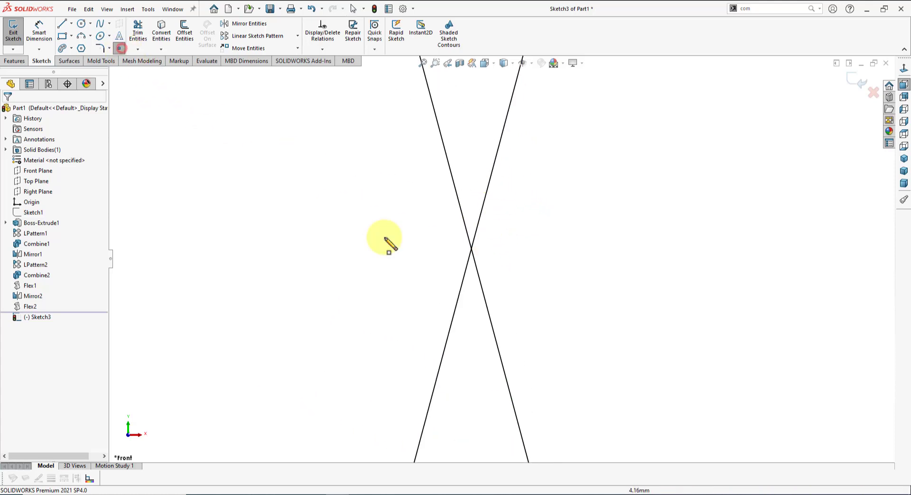
click(478, 250)
right_click(501, 247)
click(512, 257)
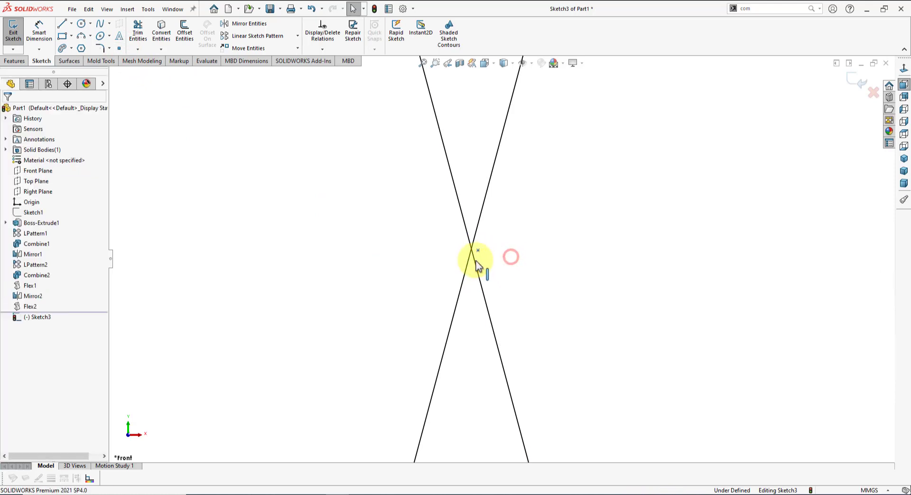
drag(477, 252, 491, 255)
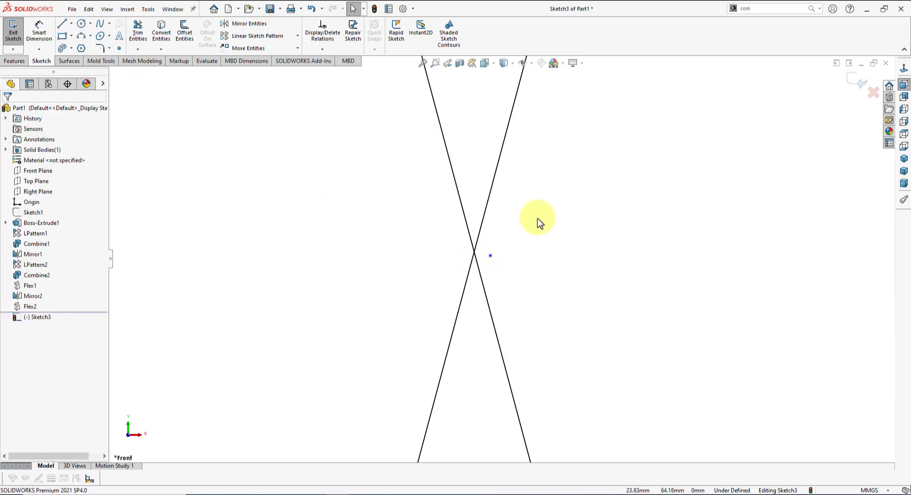
drag(538, 219, 413, 307)
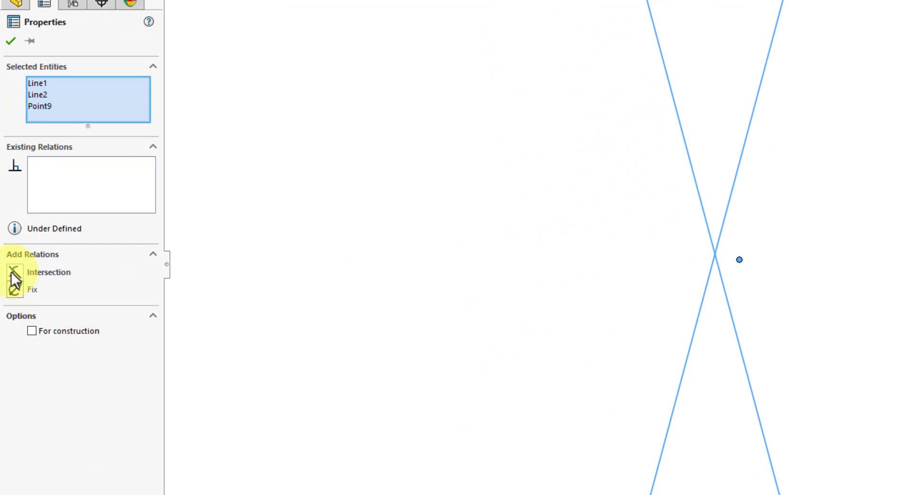
click(14, 272)
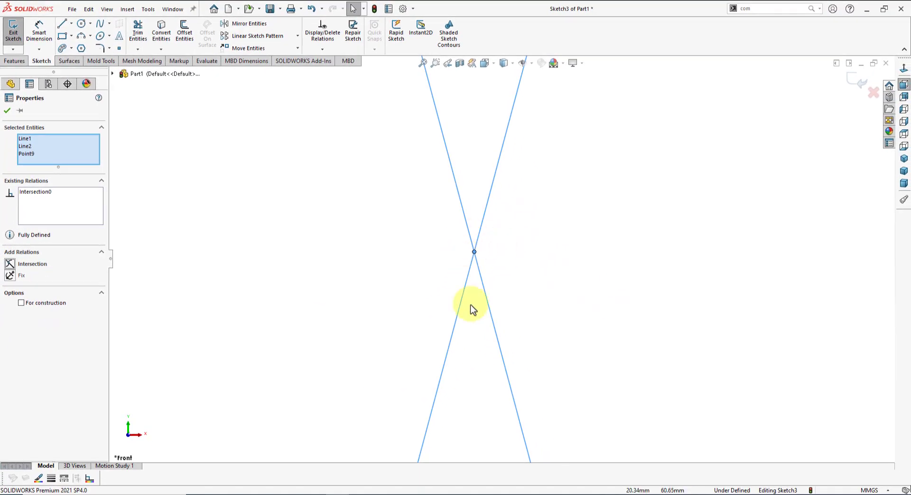
click(6, 111)
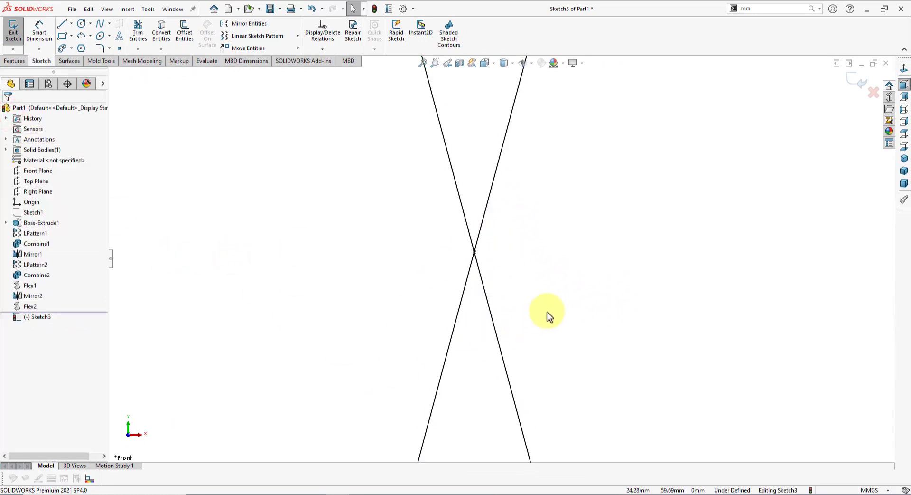
Delete both lines, fix the remaining point, and exit the sketch
drag(546, 300, 353, 356)
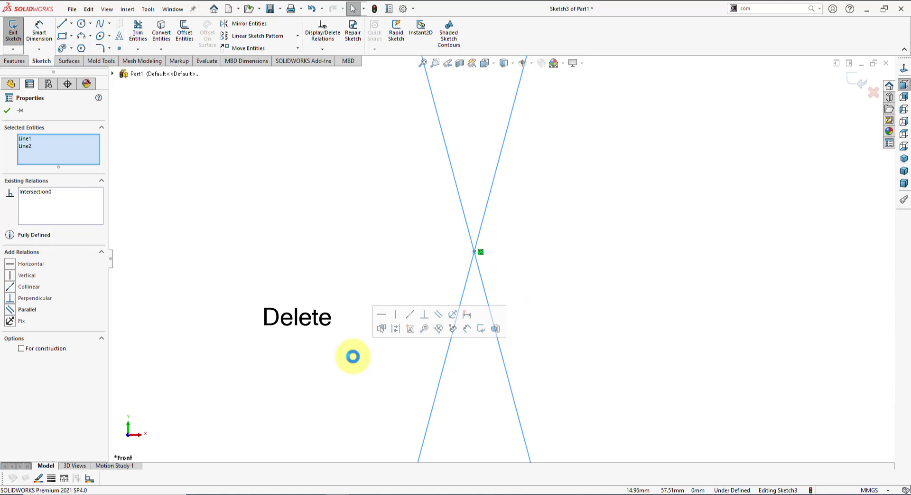
key(Delete)
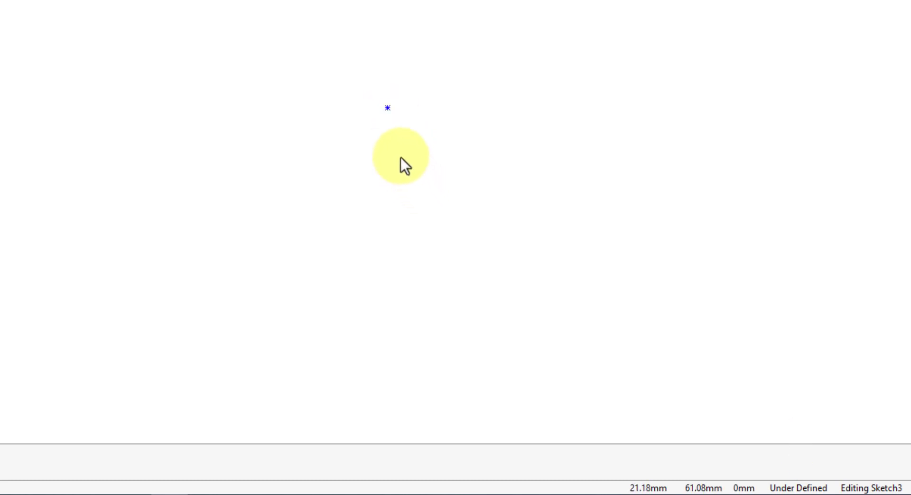
click(388, 109)
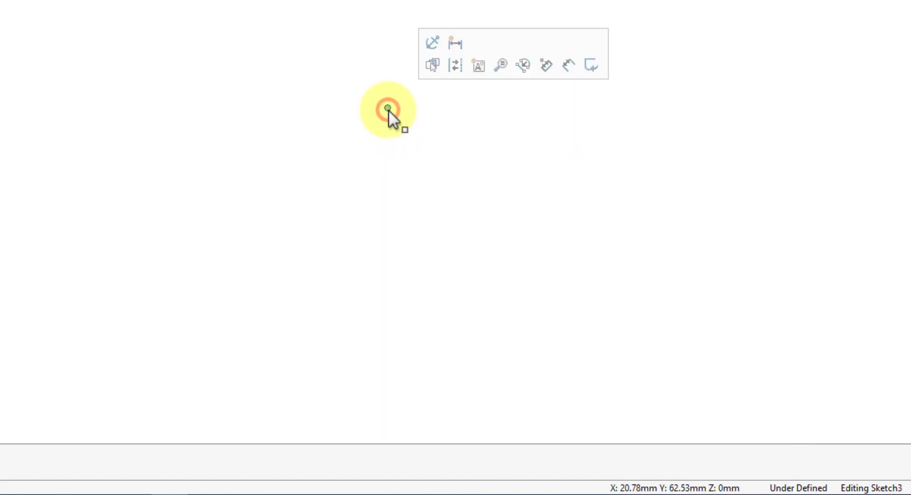
click(435, 43)
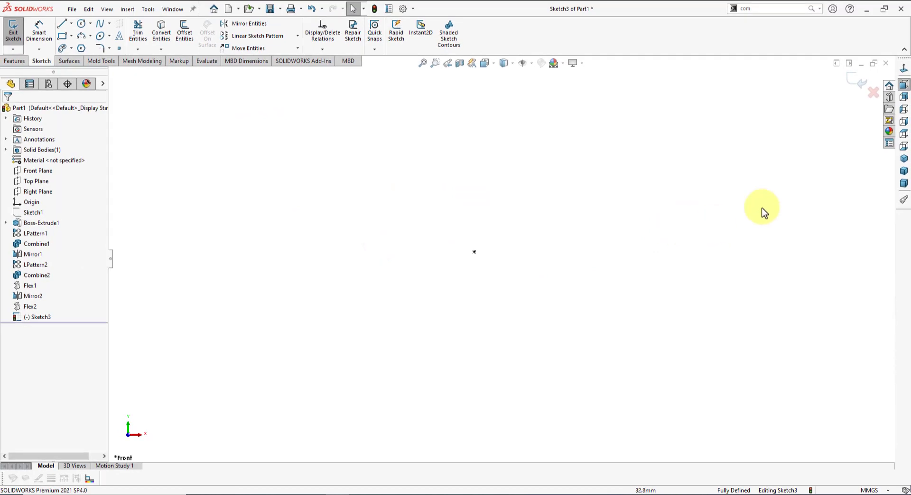
click(860, 87)
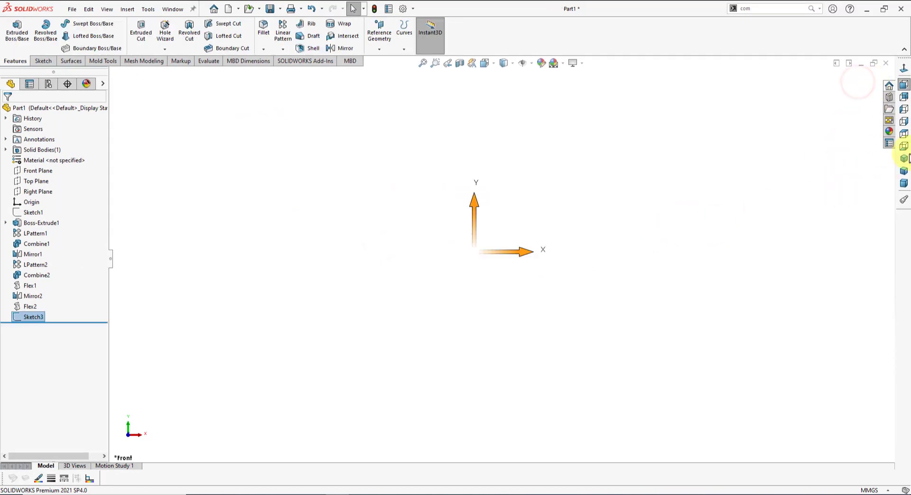
In isometric view, define Axis1 through Point9@Sketch3, perpendicular to the Front Plane
click(905, 158)
click(715, 246)
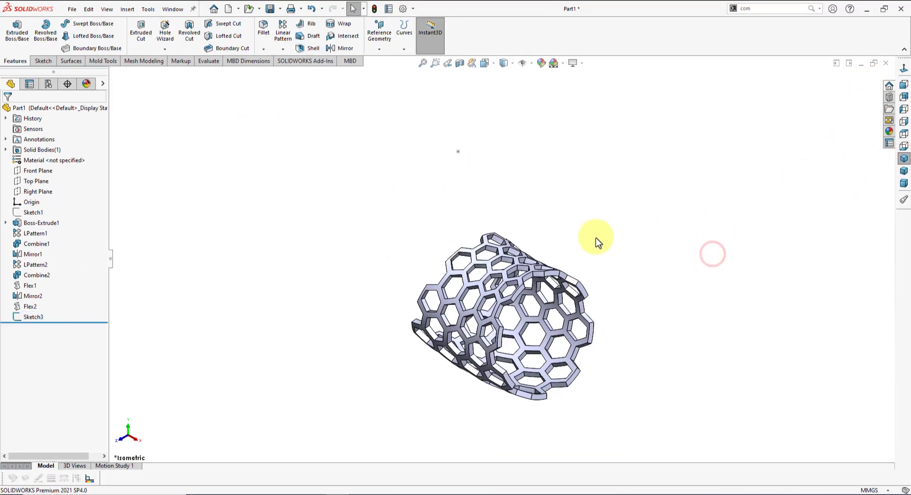
middle_drag(596, 242, 565, 148)
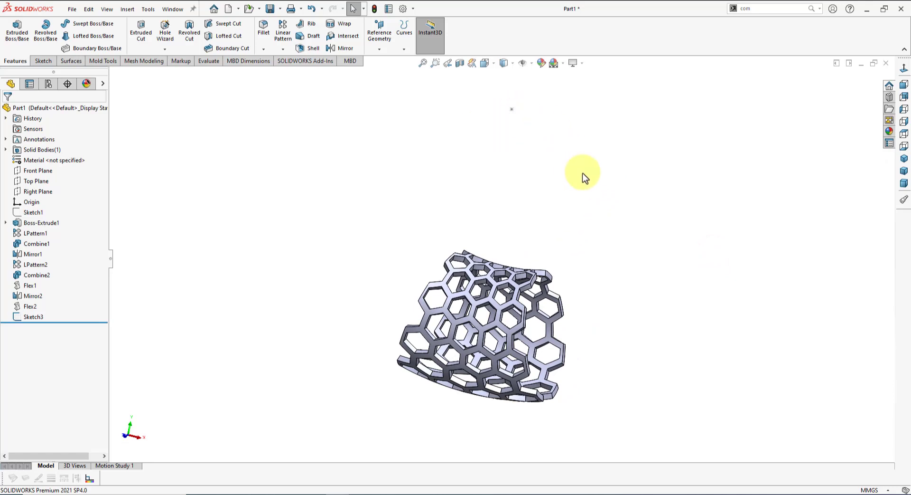
click(904, 161)
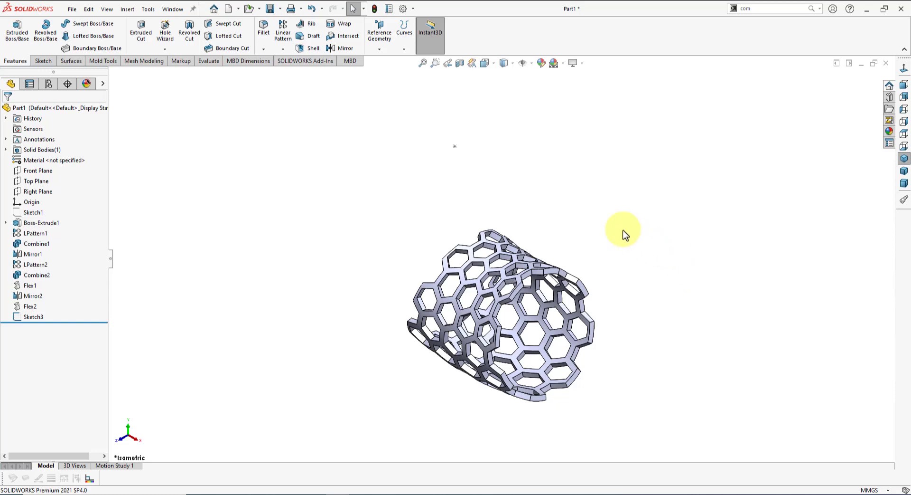
click(378, 34)
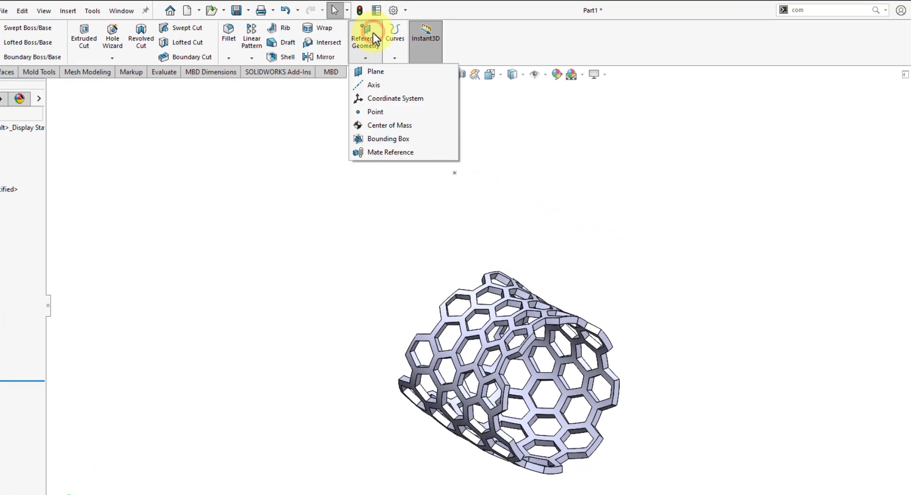
click(383, 85)
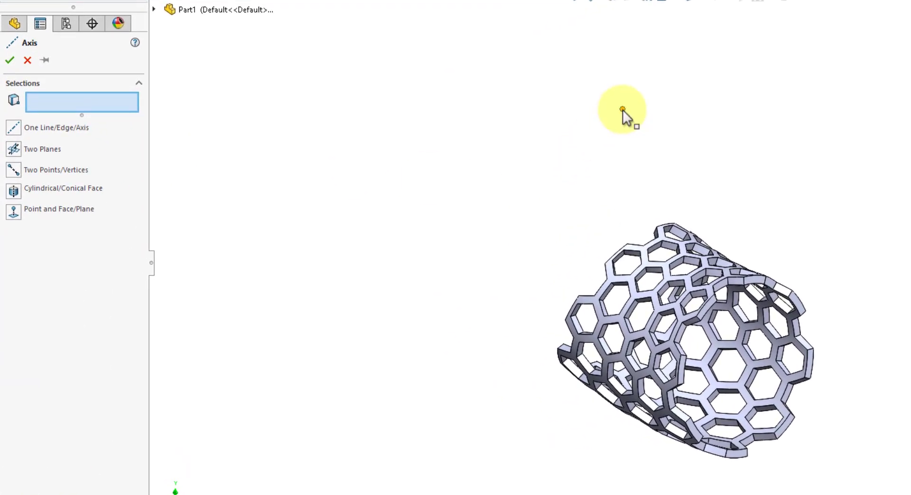
click(623, 110)
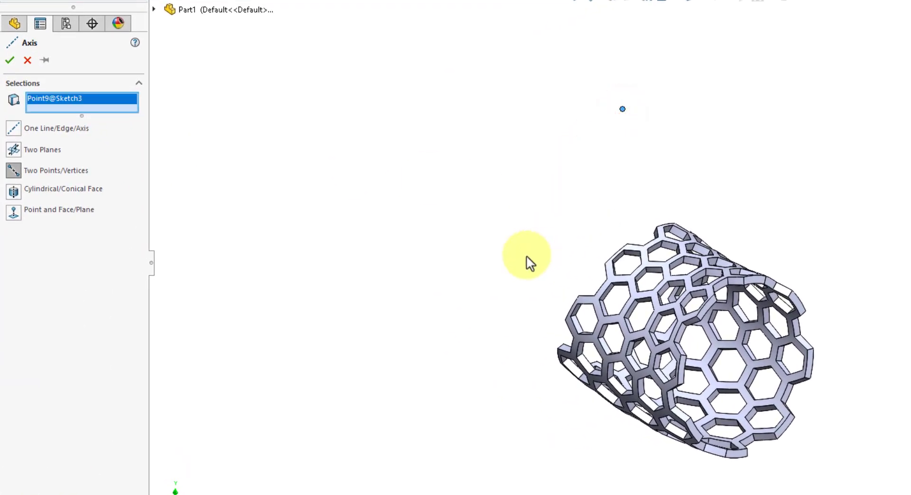
mouse_move(526, 257)
middle_down()
mouse_move(498, 242)
mouse_move(544, 247)
mouse_move(509, 292)
mouse_move(427, 105)
mouse_move(433, 294)
mouse_move(482, 240)
mouse_move(365, 267)
mouse_move(400, 275)
middle_up()
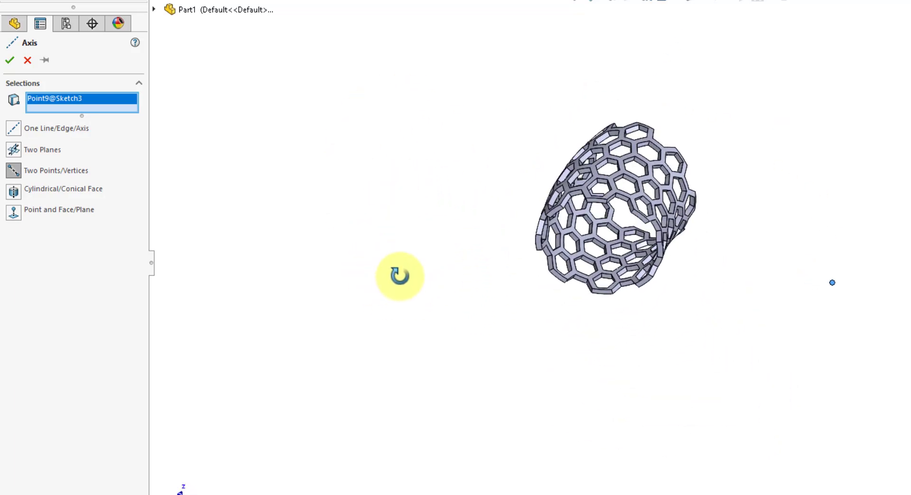
click(153, 9)
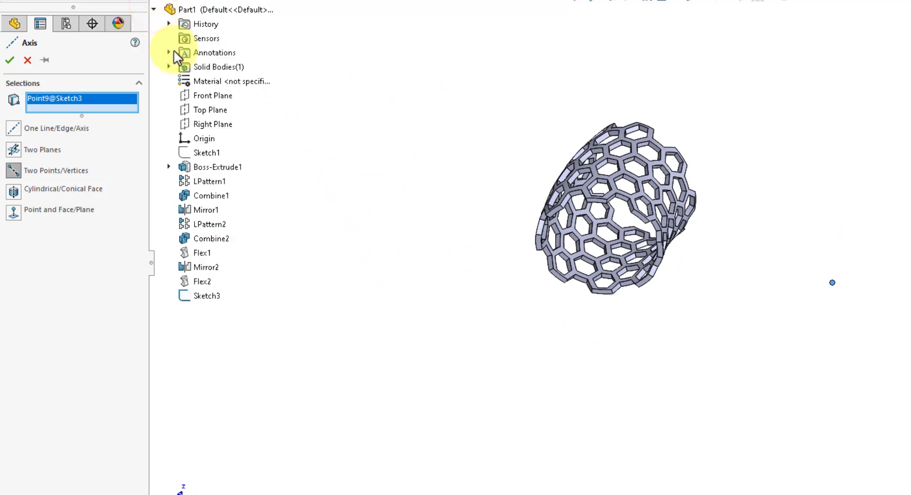
click(191, 91)
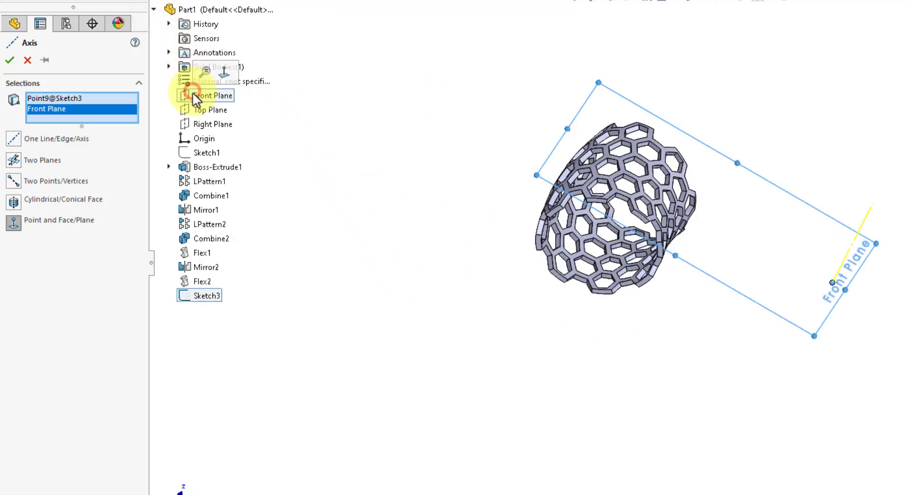
mouse_move(248, 214)
middle_down()
mouse_move(336, 180)
mouse_move(297, 179)
middle_up()
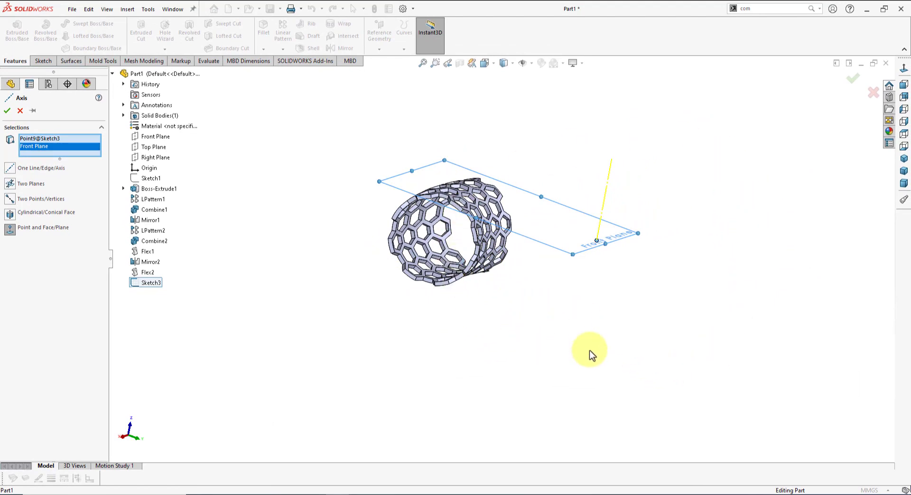
Accept Axis1, begin a body circular pattern, then cancel it
click(7, 114)
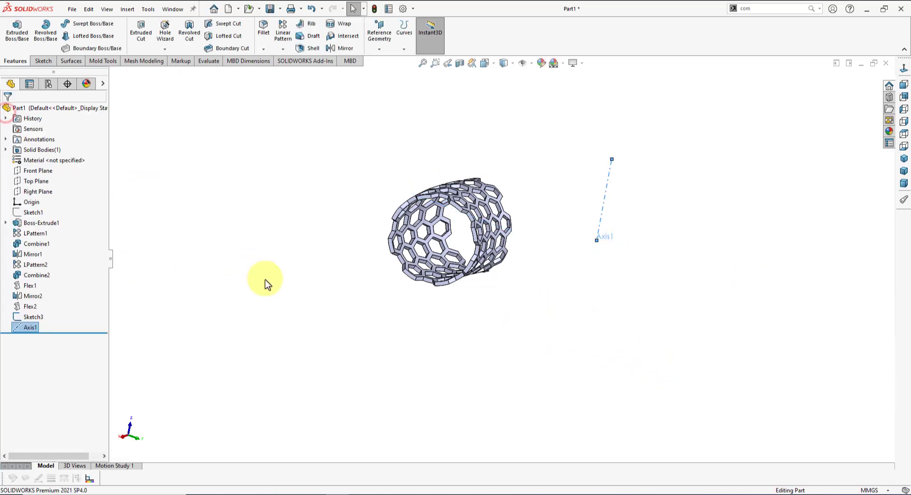
click(268, 280)
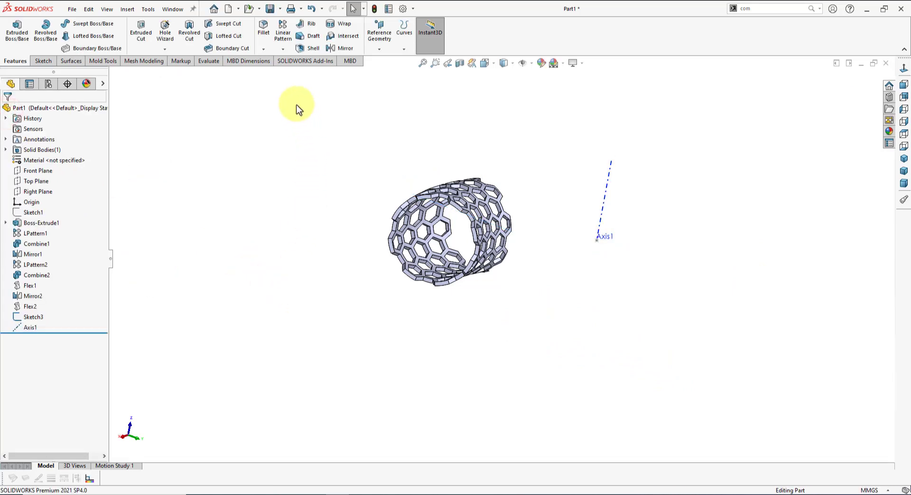
click(284, 49)
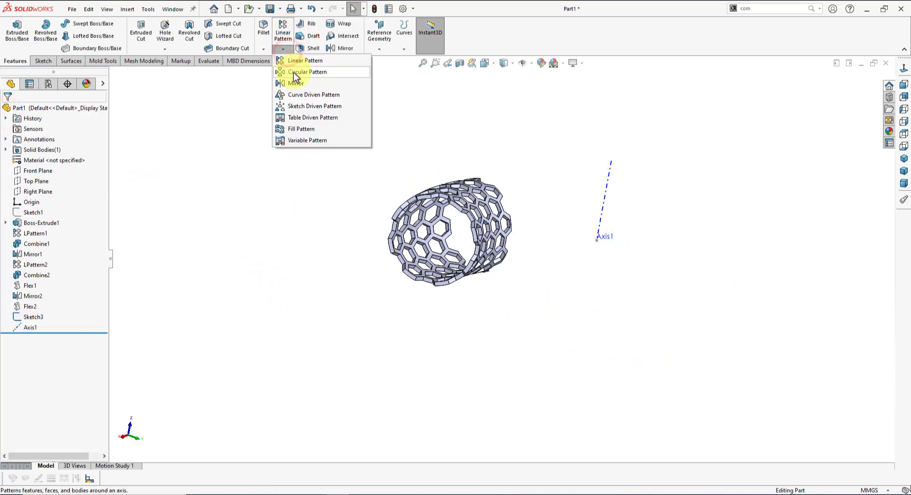
click(294, 72)
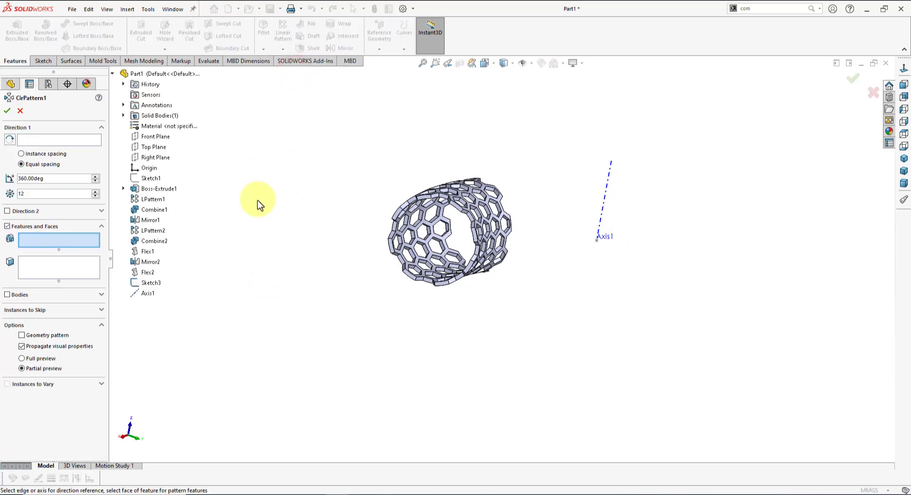
click(30, 295)
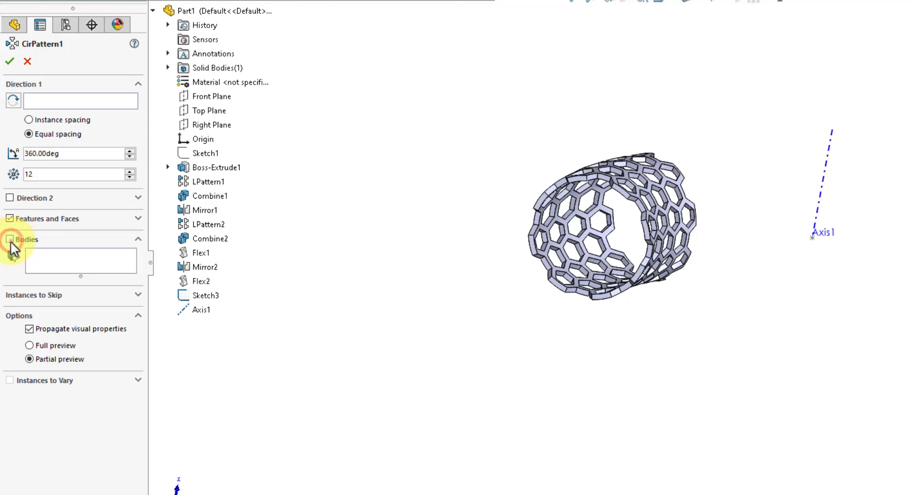
click(10, 239)
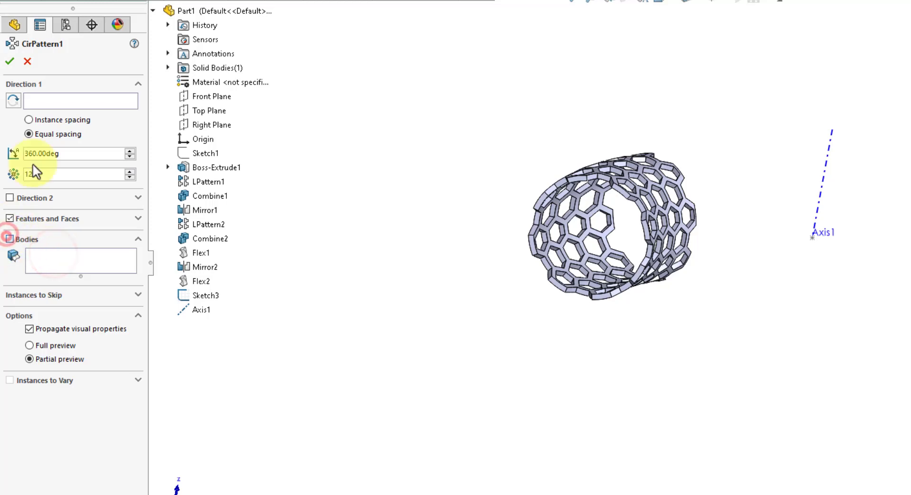
click(27, 61)
click(252, 167)
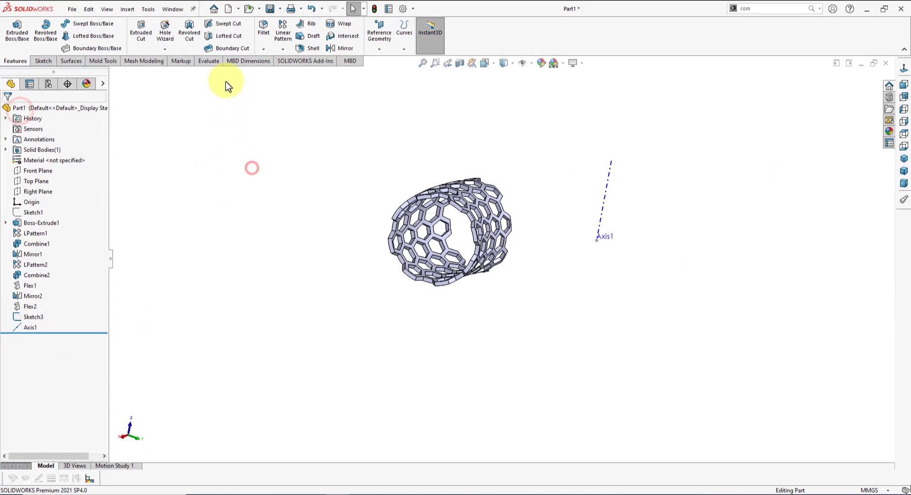
Circular-pattern the Flex2 body around Axis1: 12 equal instances over 360°
click(278, 47)
click(298, 75)
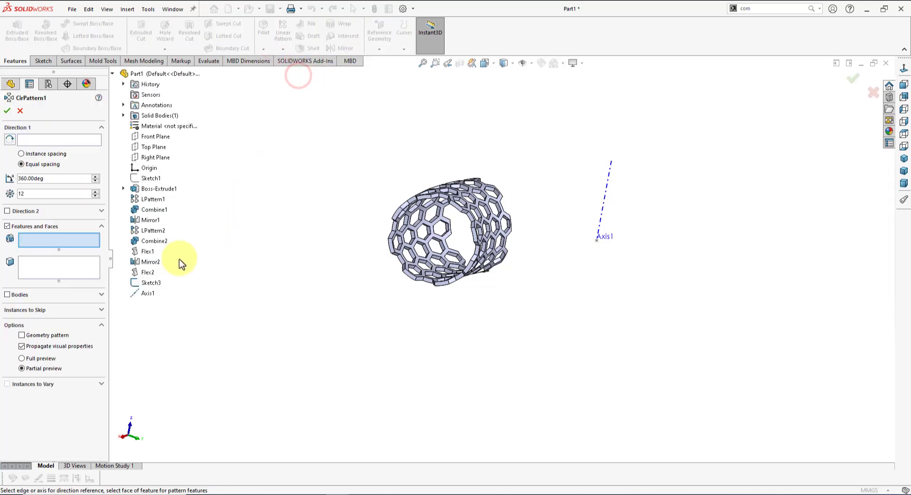
click(18, 295)
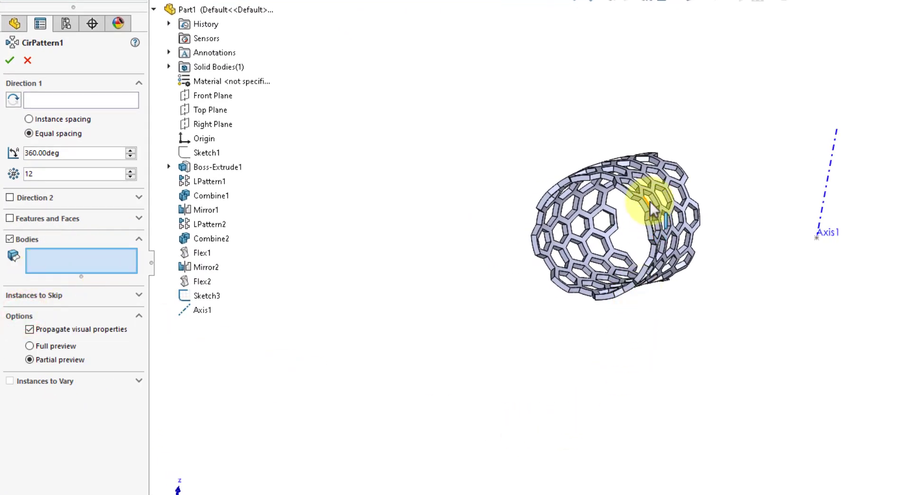
scroll(655, 207, down, 3)
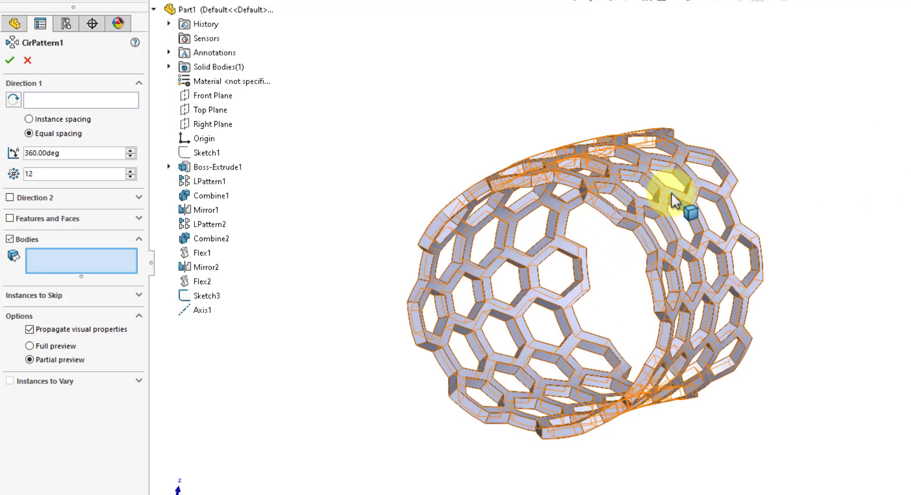
click(674, 199)
scroll(674, 197, up, 5)
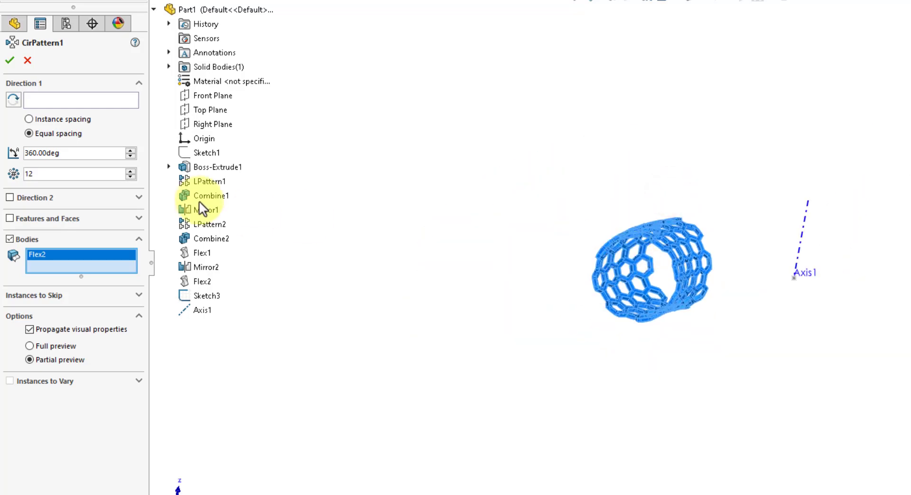
click(94, 99)
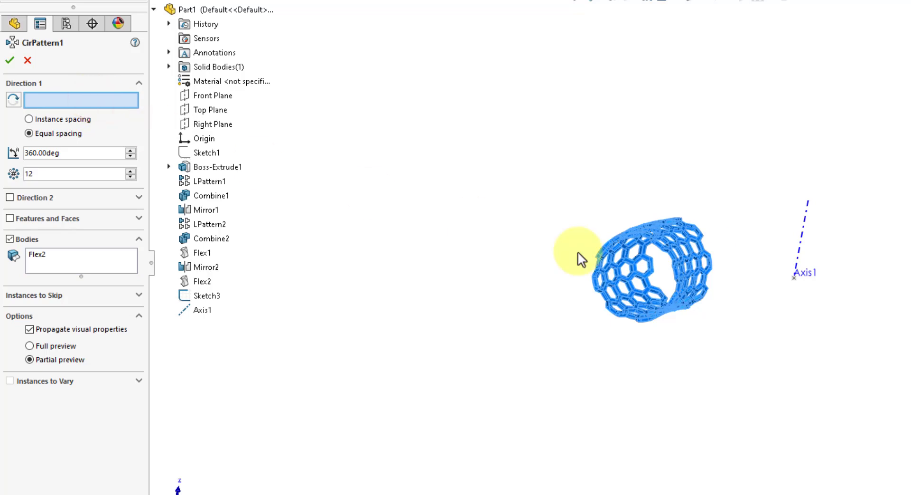
click(803, 225)
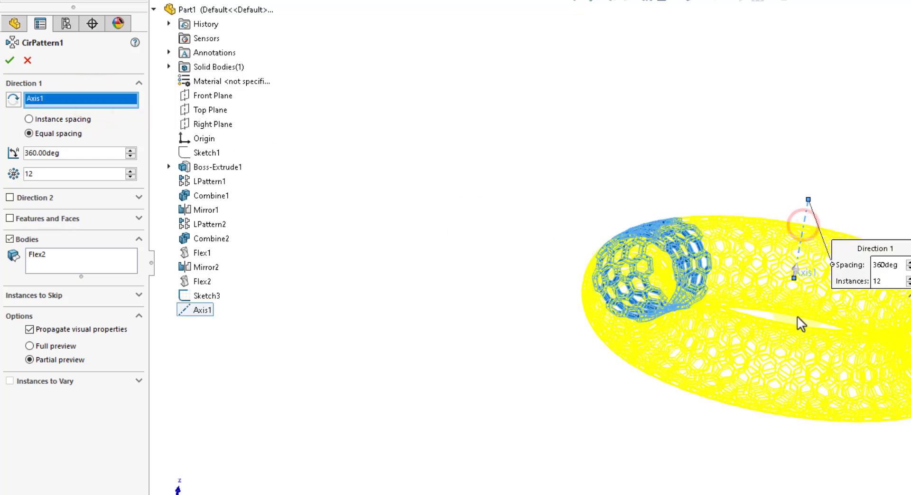
double_click(69, 177)
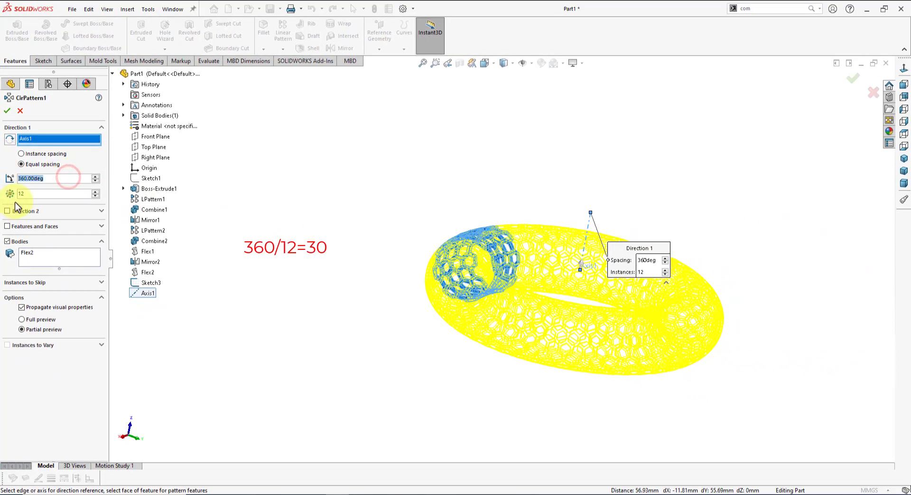
double_click(40, 194)
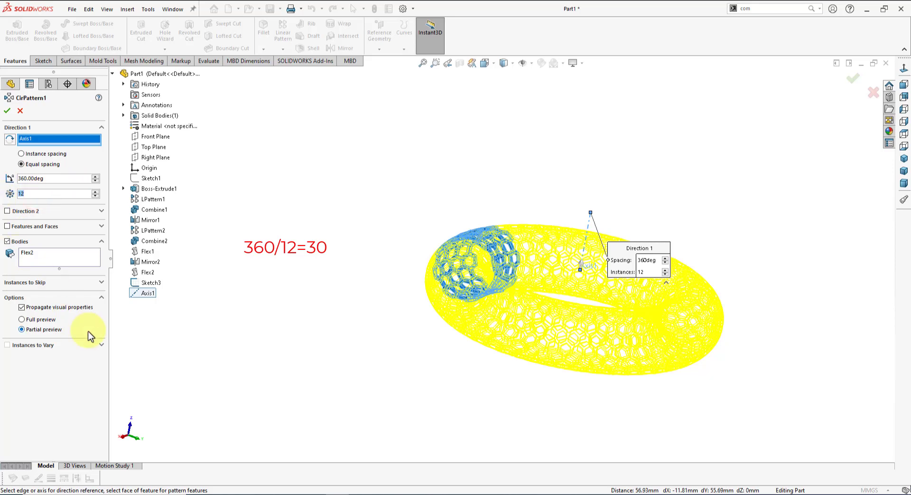
click(7, 112)
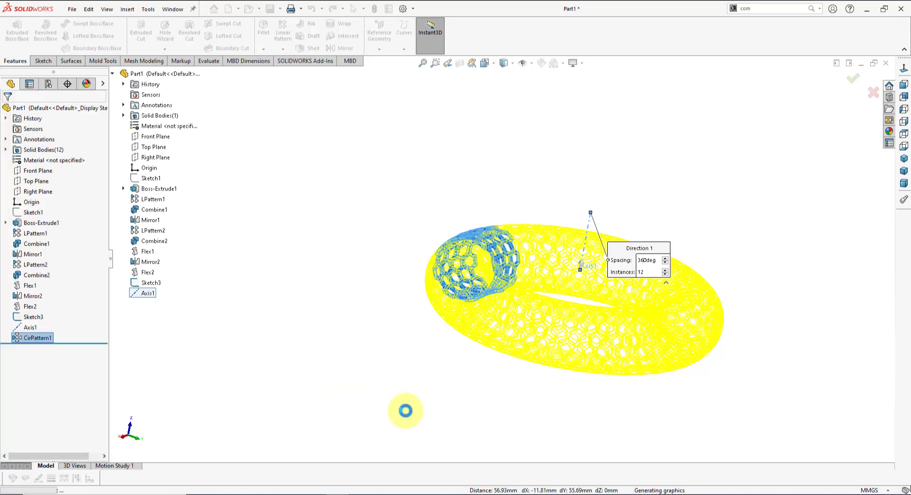
Orbit the view to look down on the 12-piece honeycomb torus ring
mouse_move(404, 356)
middle_down()
mouse_move(387, 409)
mouse_move(376, 185)
mouse_move(373, 258)
mouse_move(240, 323)
mouse_move(186, 196)
mouse_move(390, 380)
mouse_move(368, 385)
middle_up()
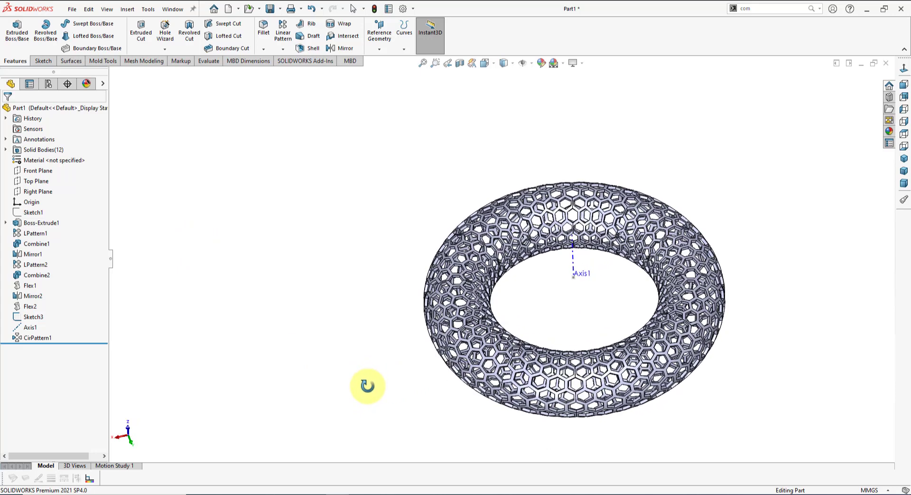